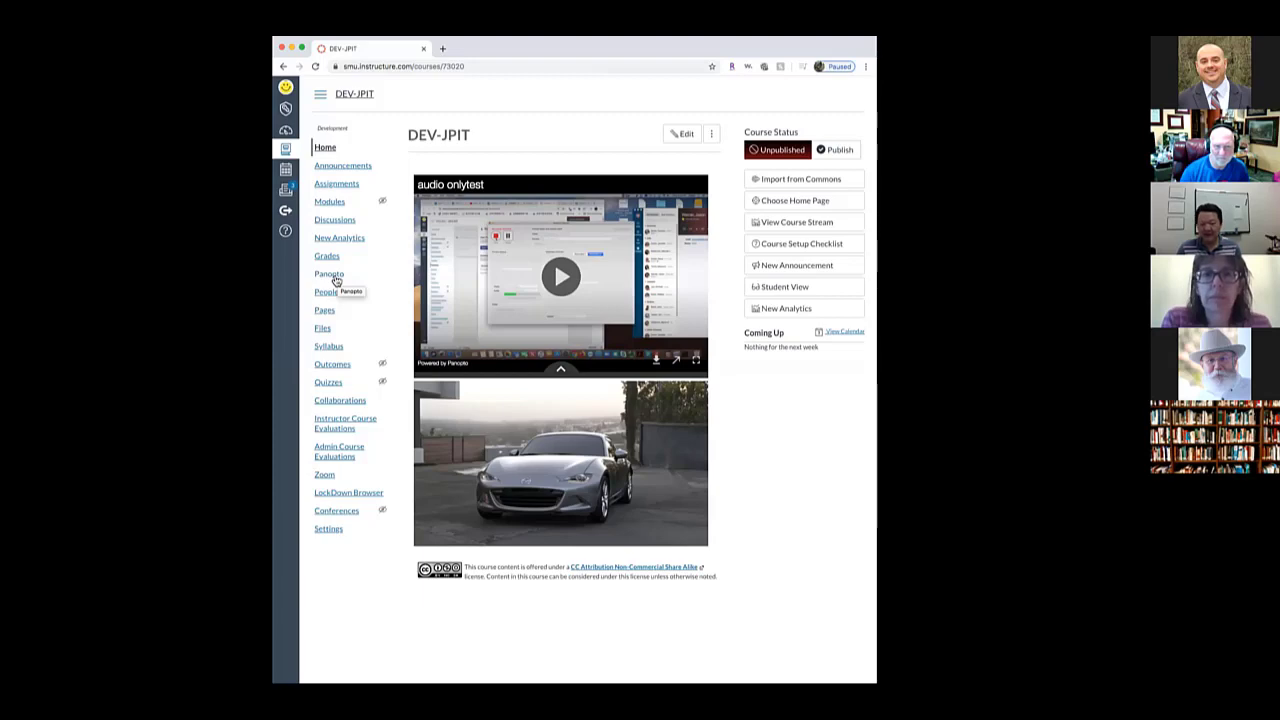
# Open the course's Panopto folder and choose Create > Record a new session
pyautogui.click(337, 279)
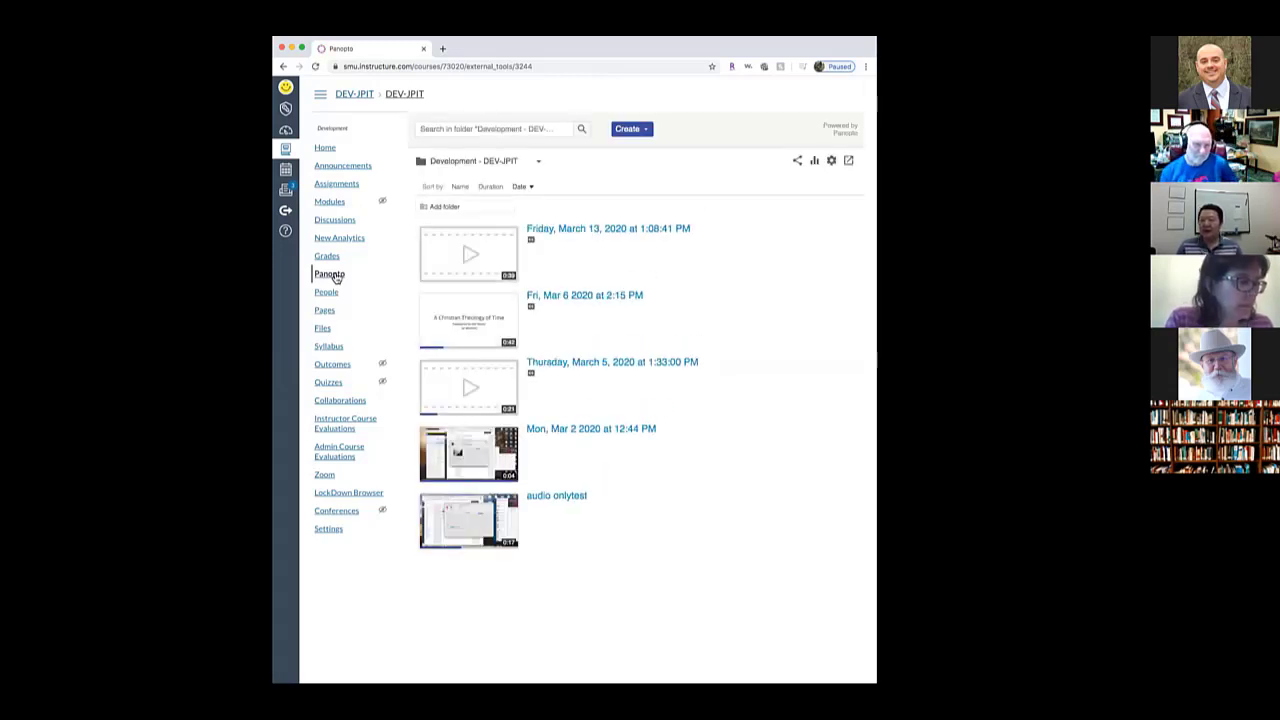
pyautogui.click(645, 130)
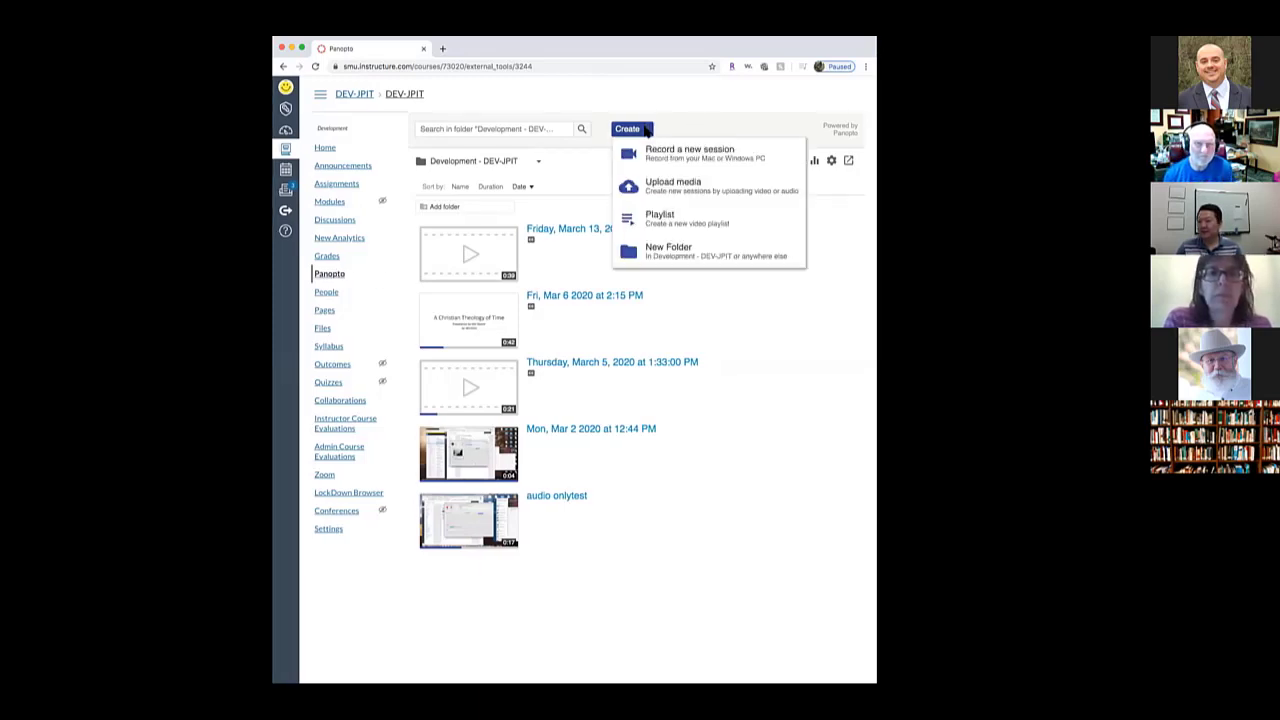
pyautogui.click(708, 157)
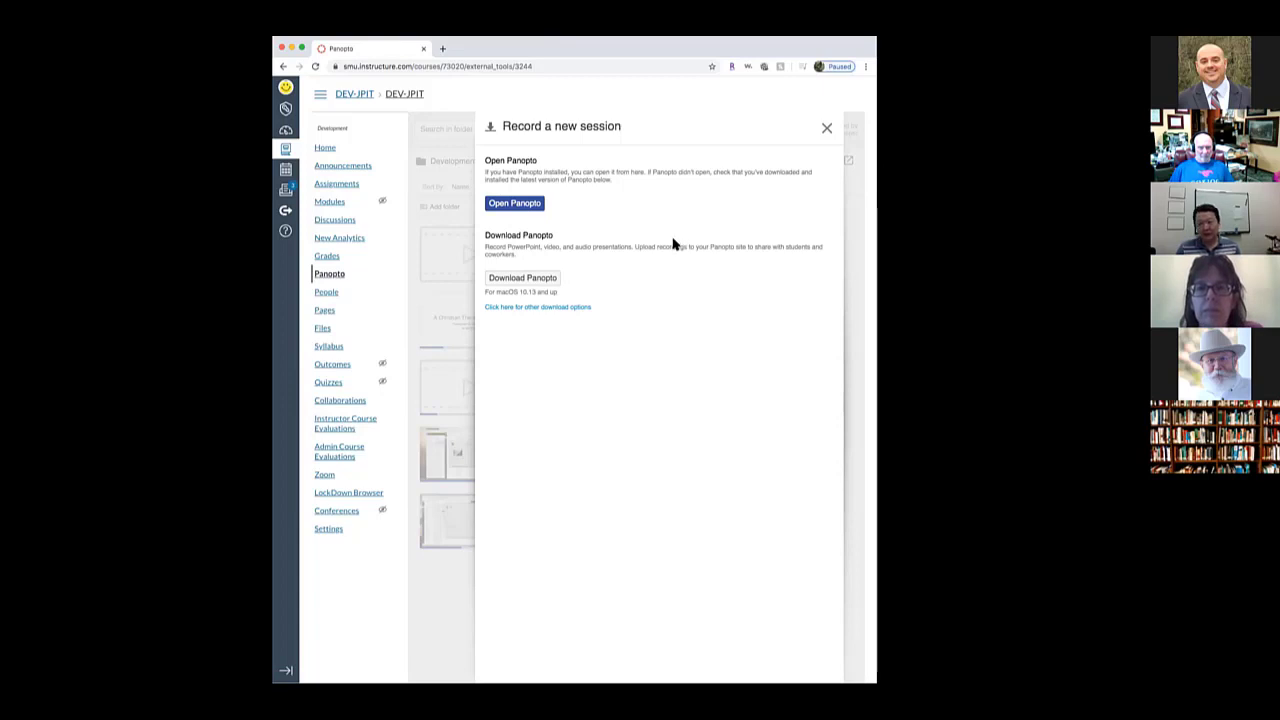
# Cancel the browser's Open Panopto prompt and close the Record a new session panel
pyautogui.click(517, 204)
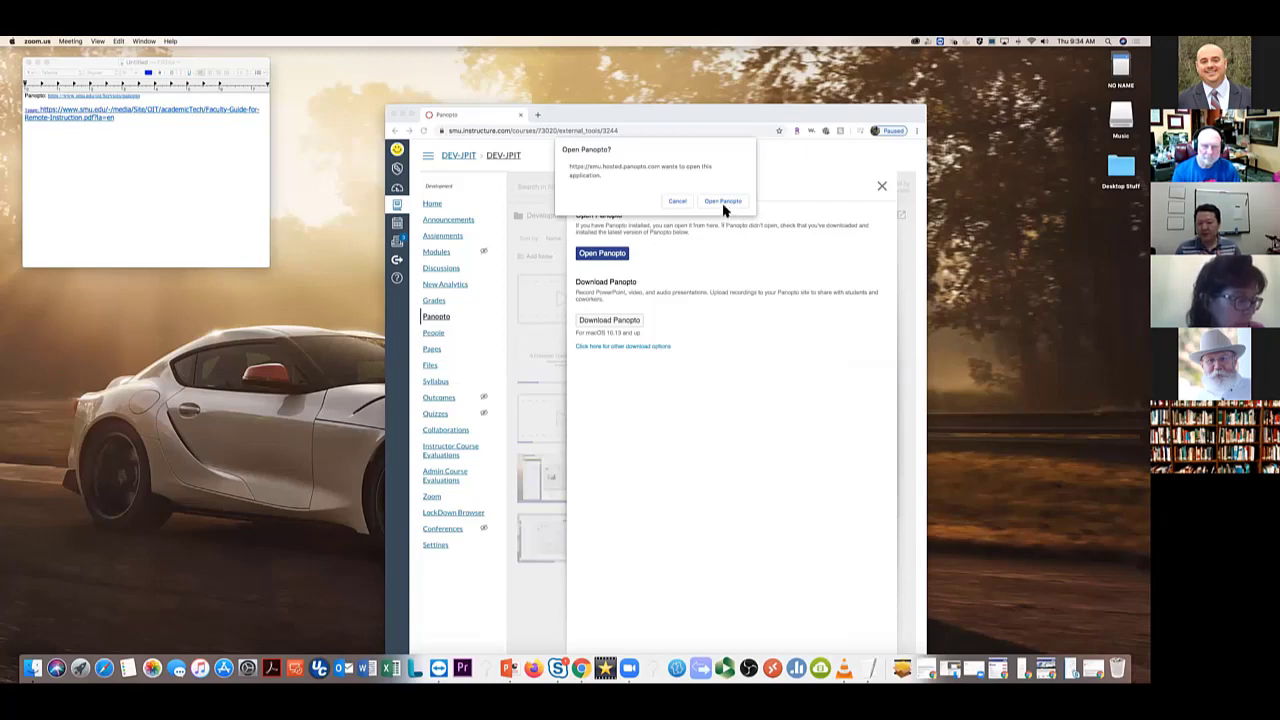
pyautogui.click(678, 201)
pyautogui.click(882, 187)
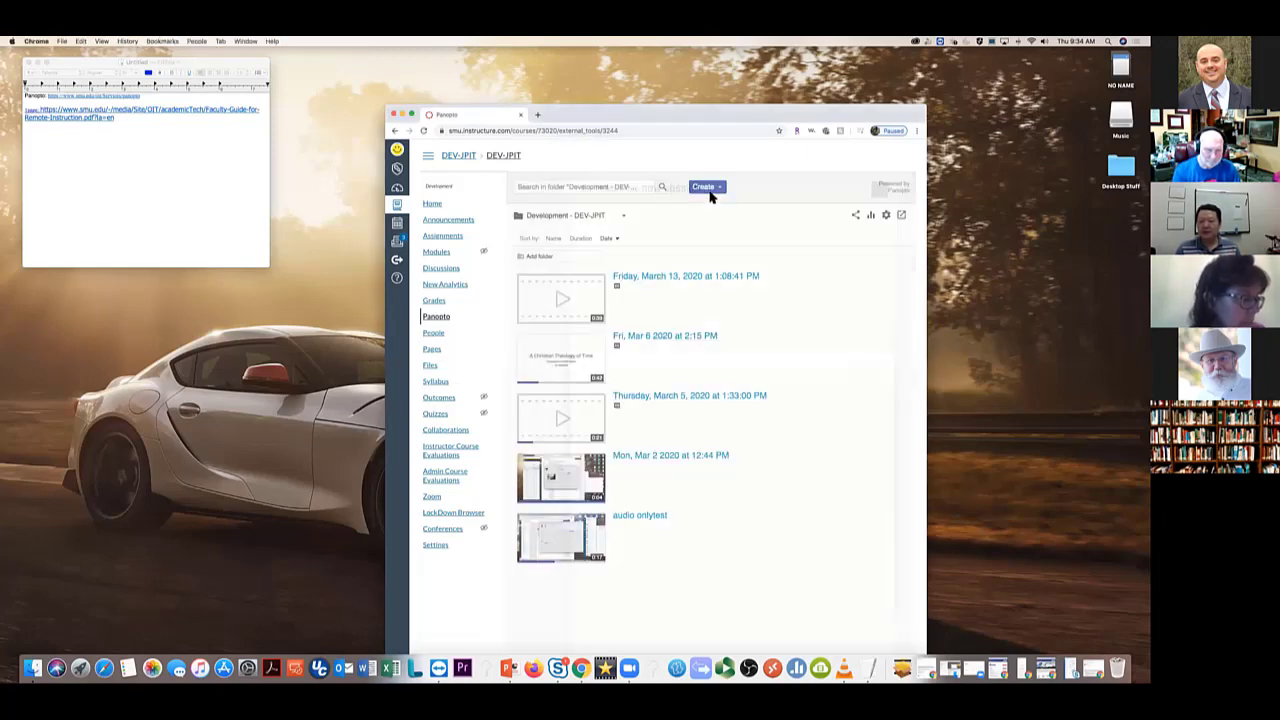
# Go to the Canvas Dashboard and open the DEV-JPIT course card
pyautogui.click(706, 187)
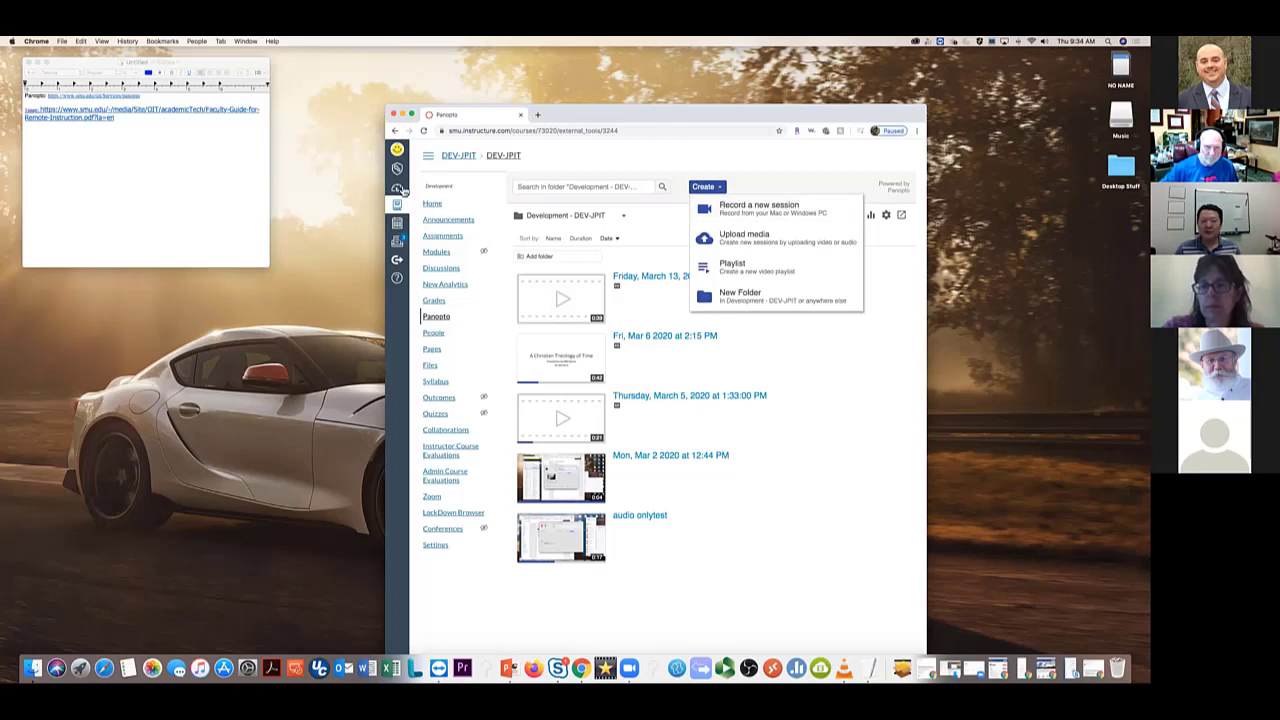
pyautogui.click(398, 189)
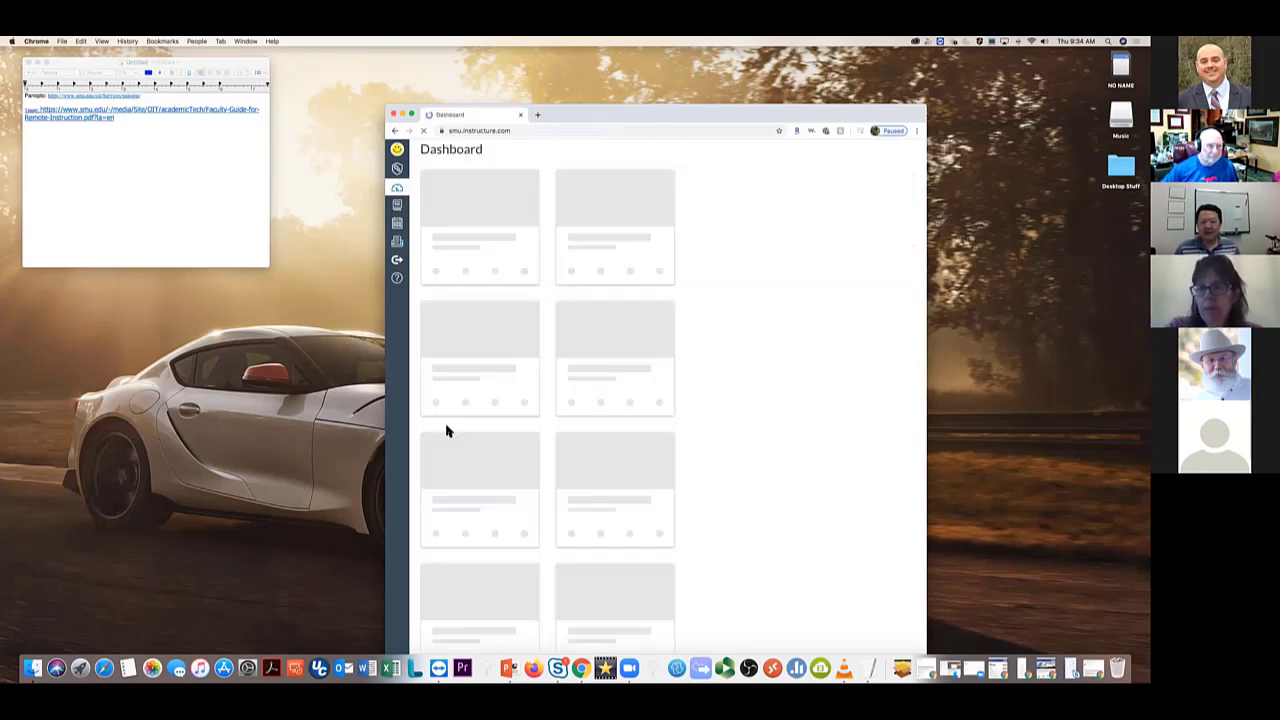
pyautogui.scroll(-1, 512, 556)
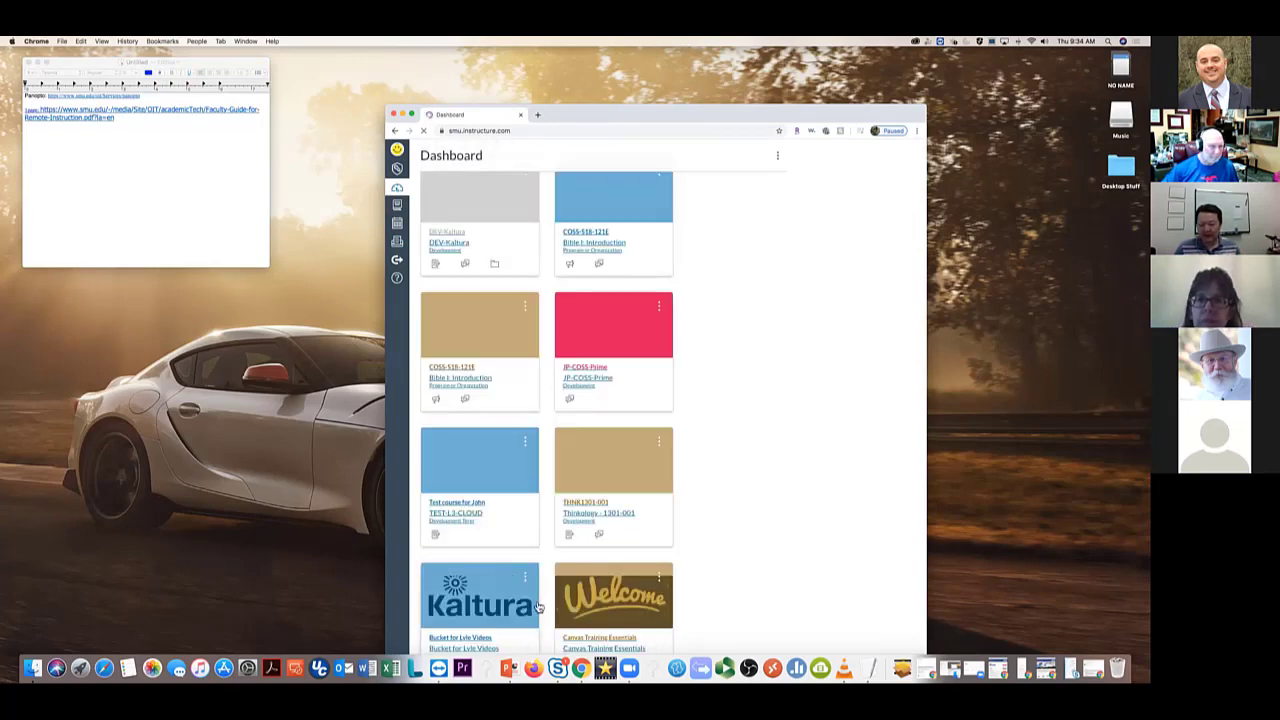
pyautogui.scroll(-5, 538, 607)
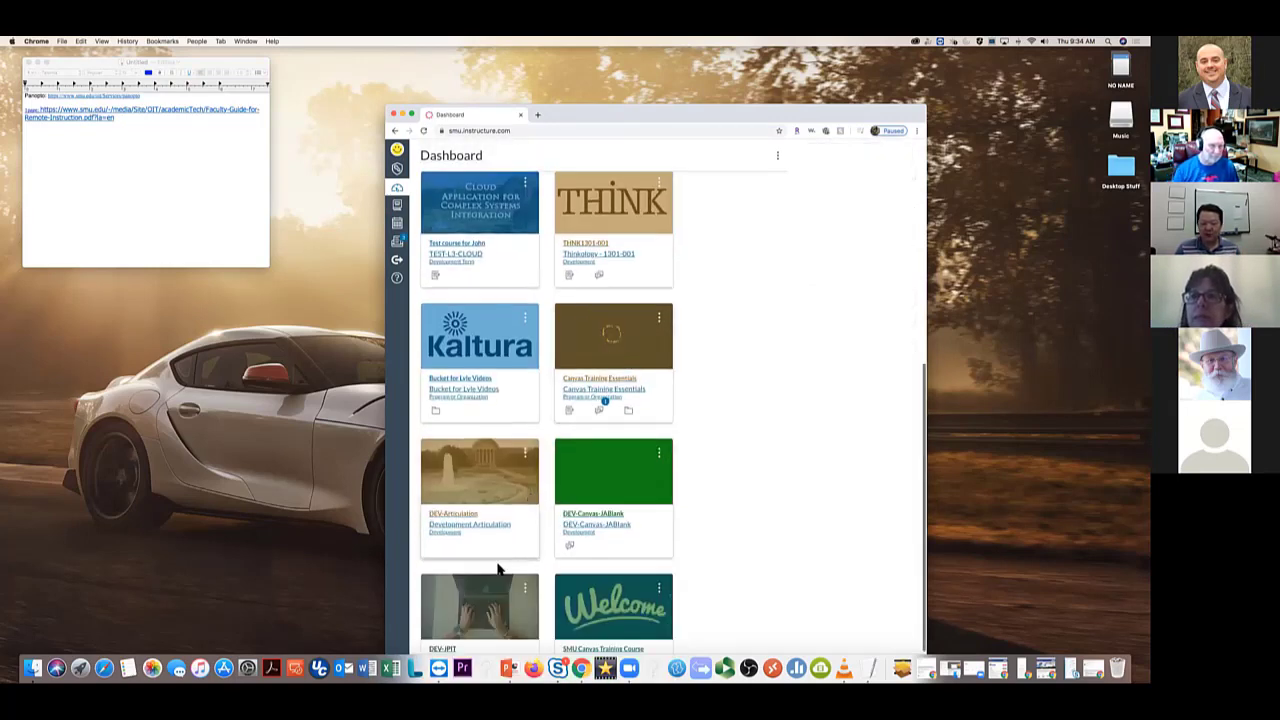
pyautogui.scroll(-2, 498, 570)
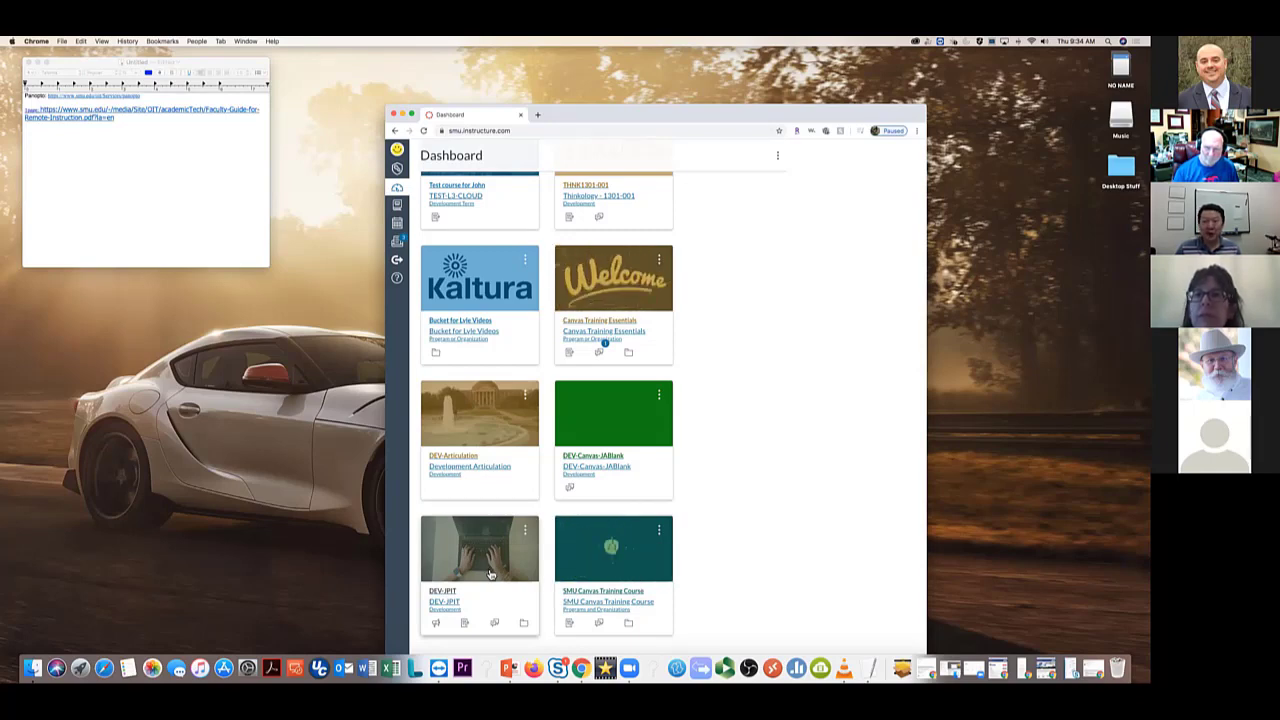
pyautogui.click(471, 535)
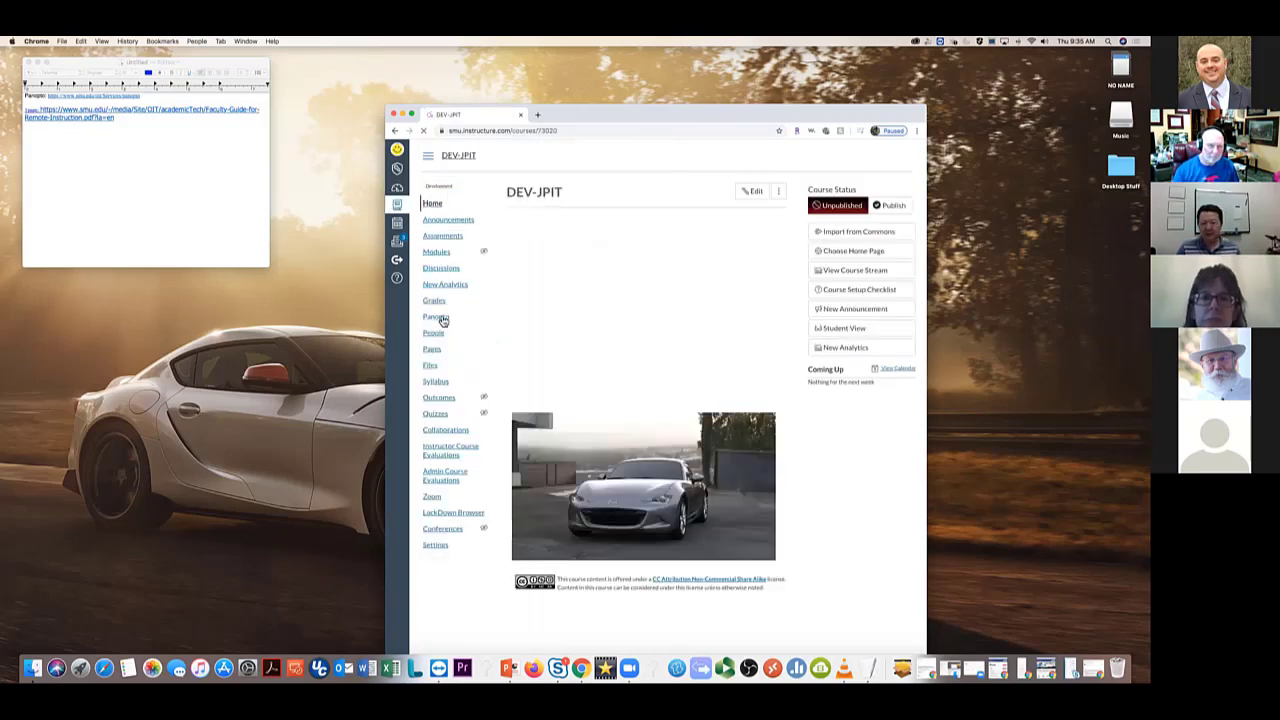
# In the DEV-JPIT Panopto folder, choose Create > Record a new session and dismiss the browser prompt
pyautogui.click(441, 318)
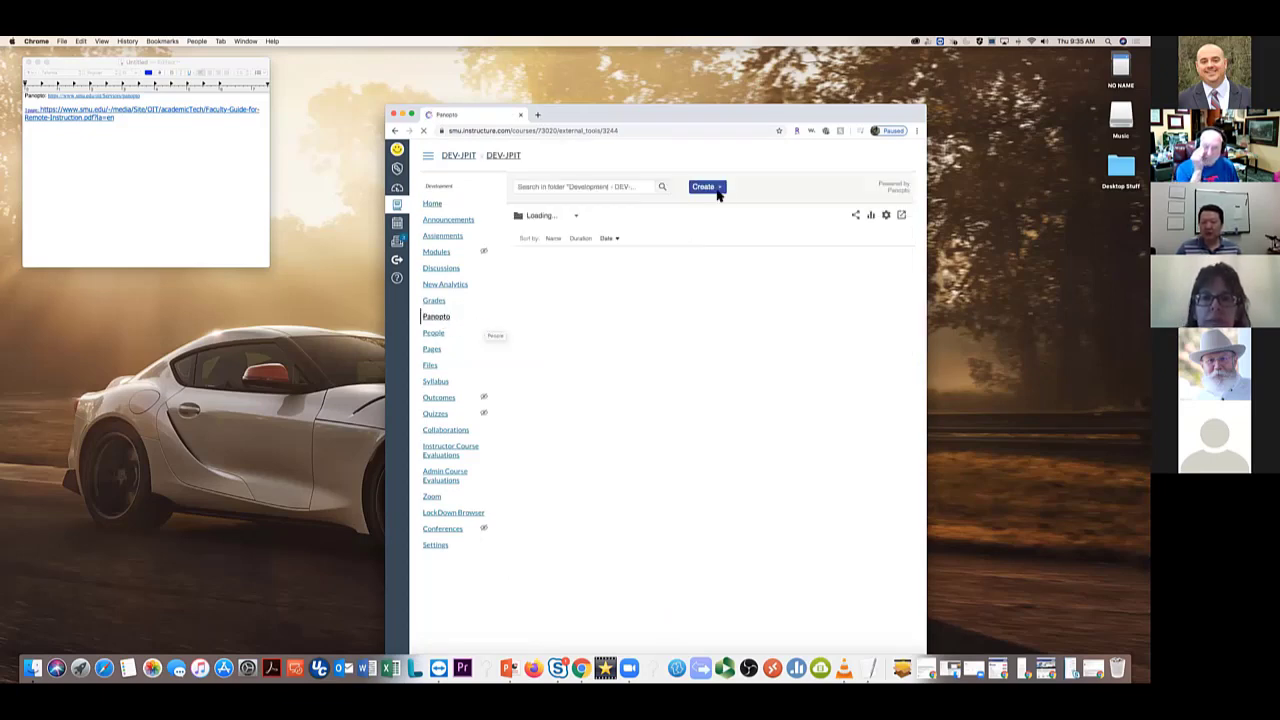
pyautogui.click(716, 188)
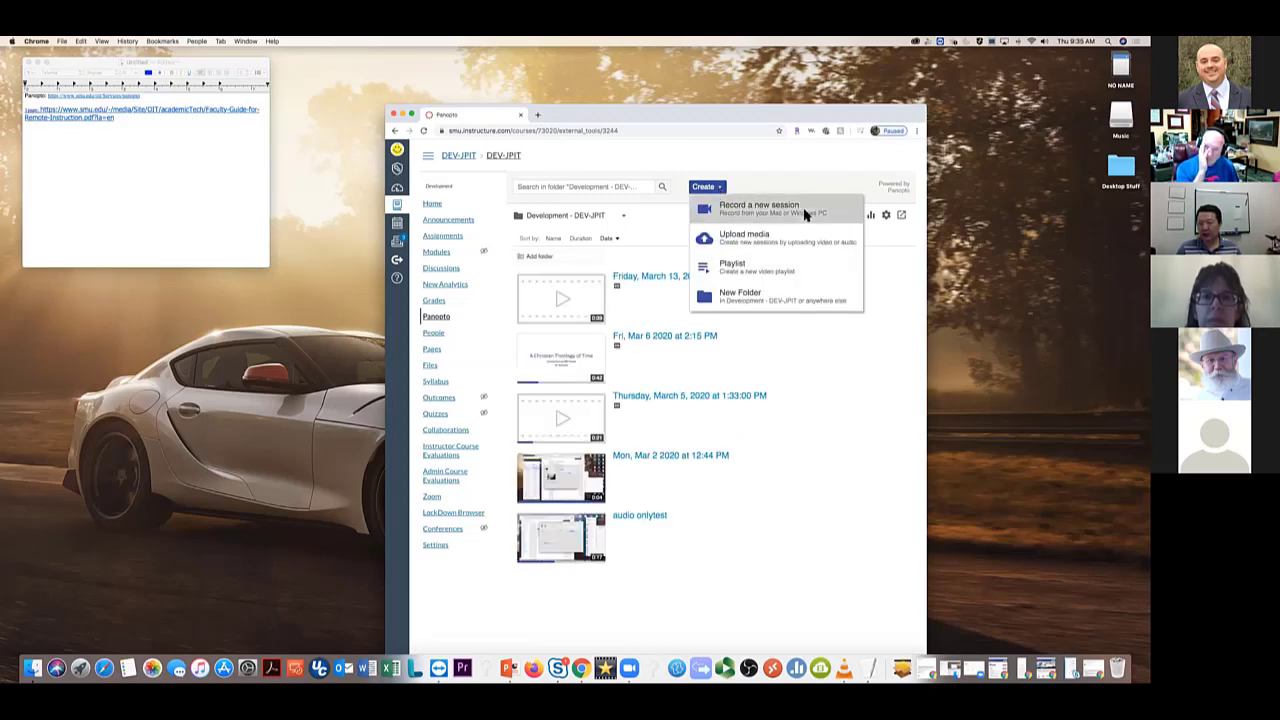
pyautogui.click(805, 212)
pyautogui.click(676, 202)
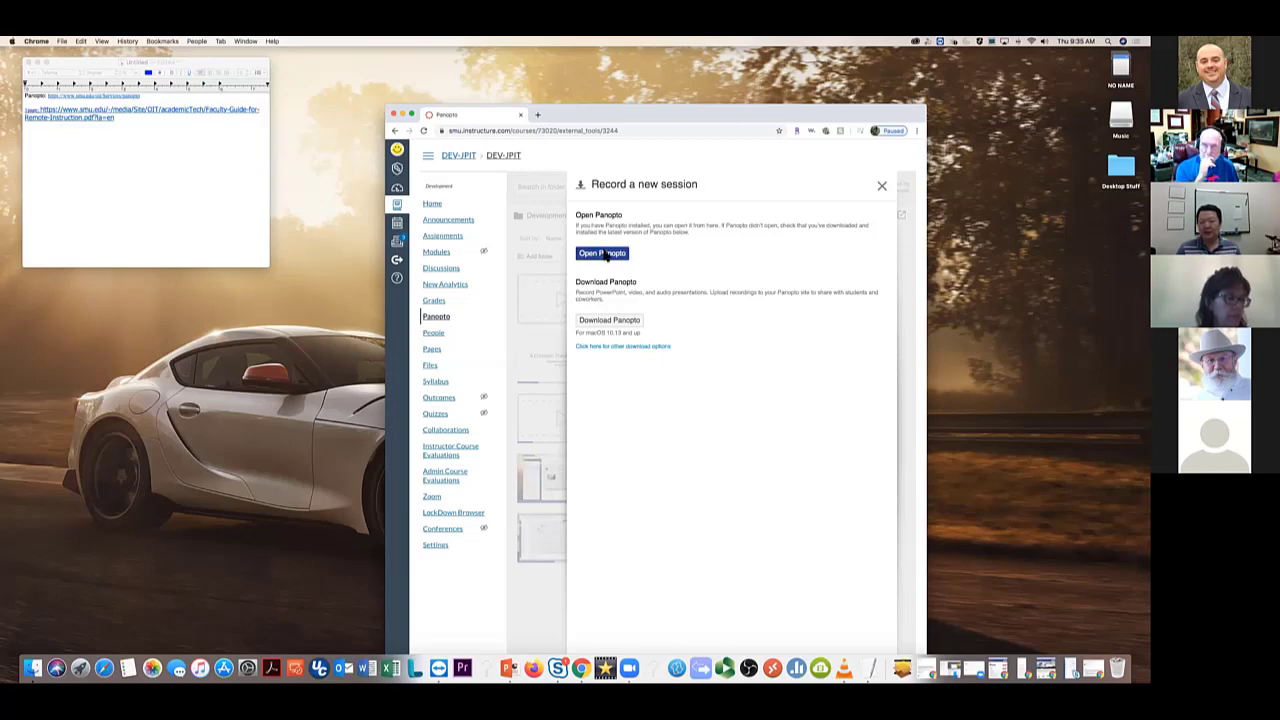
# Launch the Panopto recorder with Open Panopto and allow the browser to open it
pyautogui.click(603, 254)
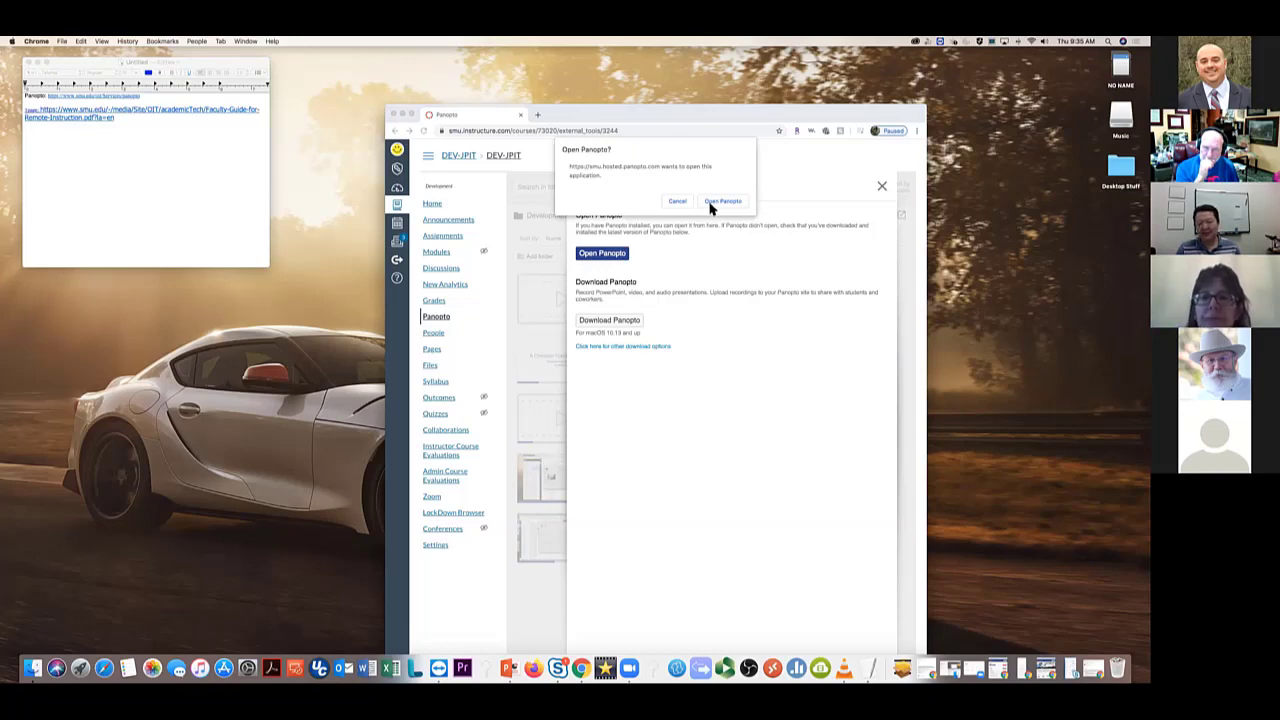
pyautogui.click(711, 204)
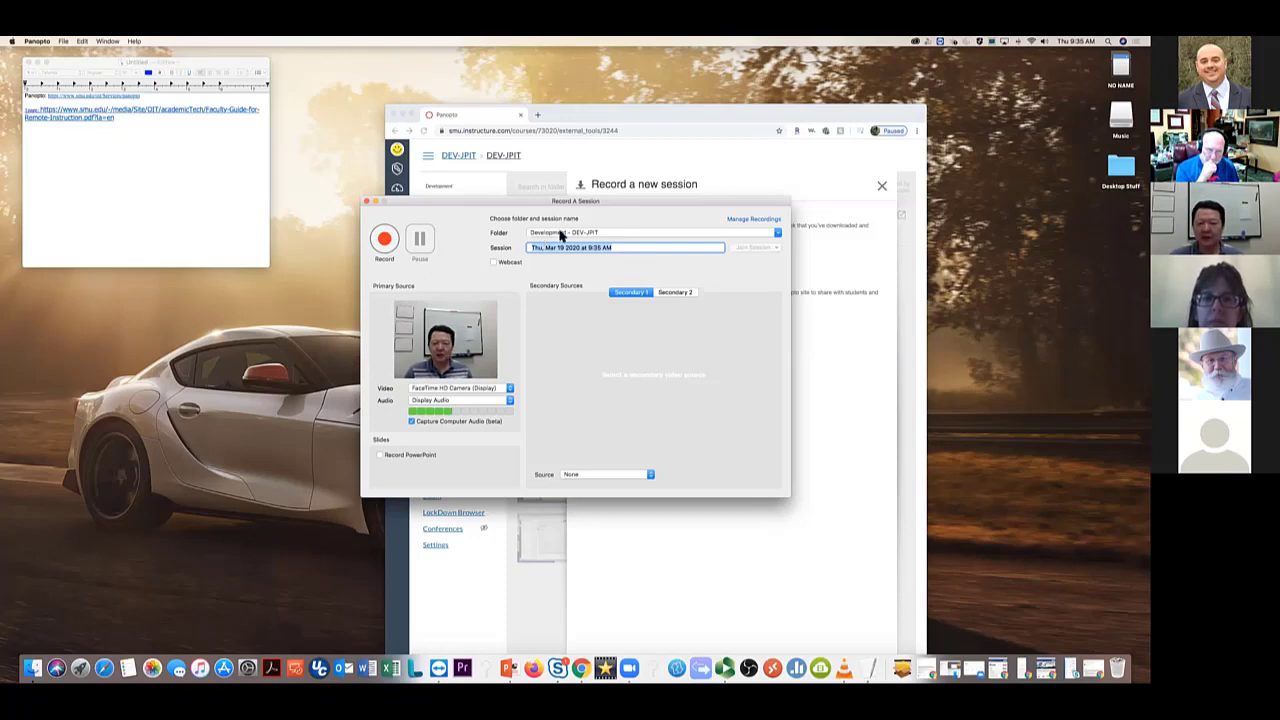
# Keep Development - DEV-JPIT as the folder, select the session name, and enable Record PowerPoint
pyautogui.click(778, 237)
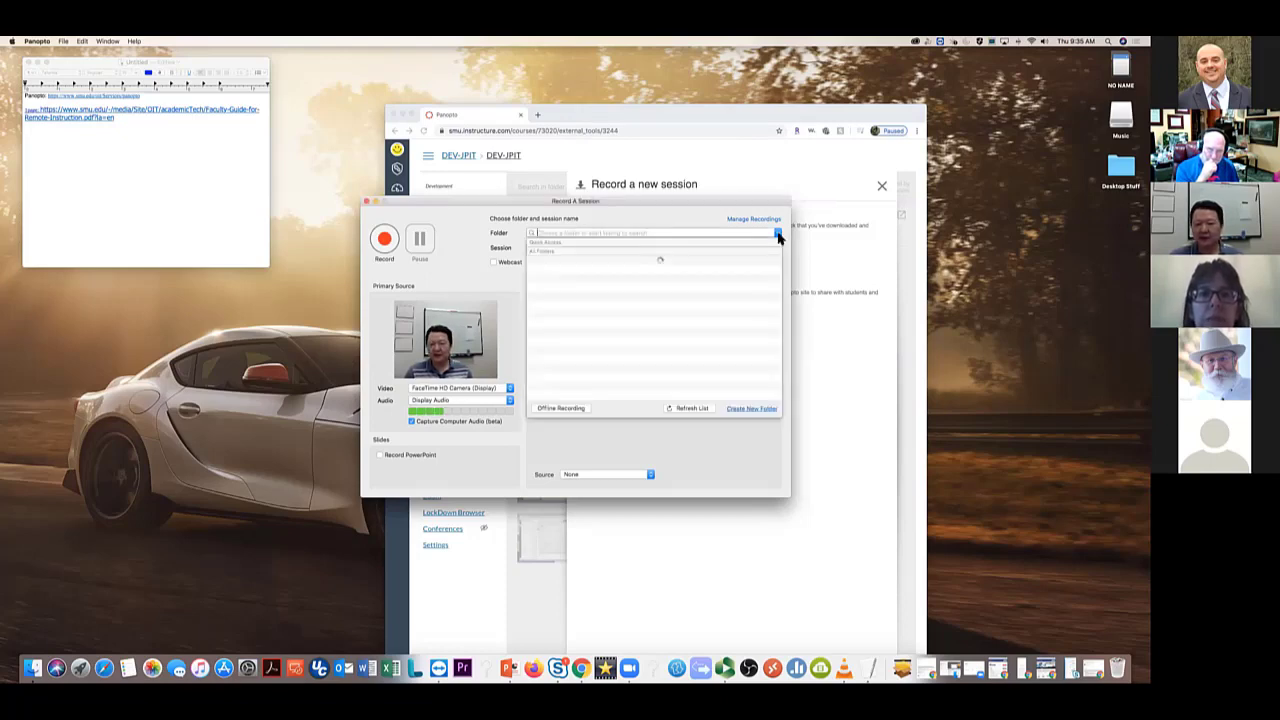
pyautogui.click(680, 243)
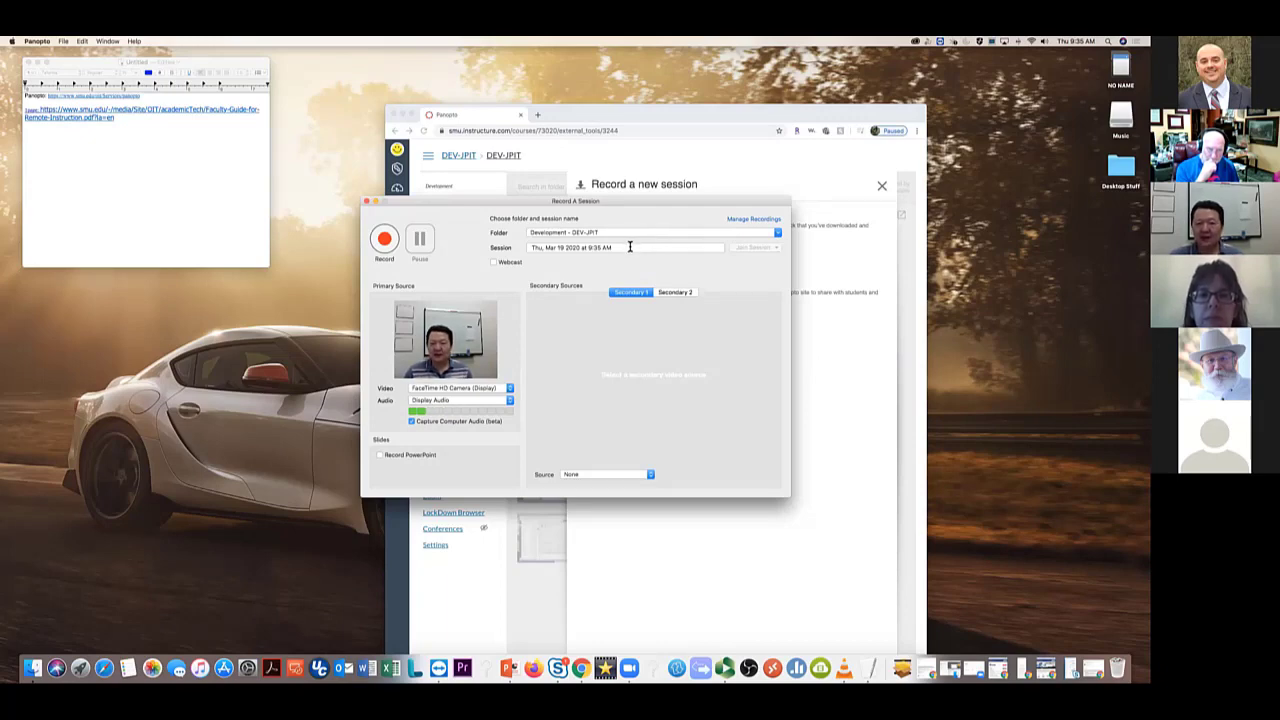
pyautogui.tripleClick(592, 247)
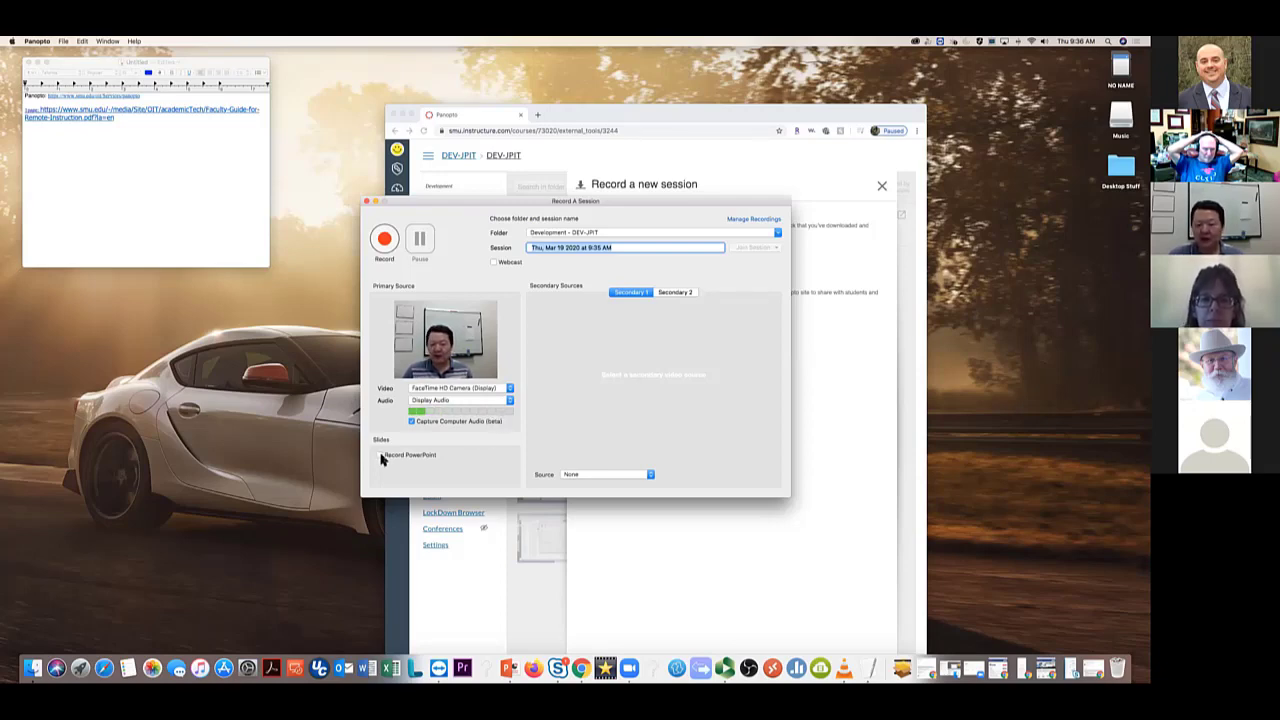
pyautogui.click(380, 456)
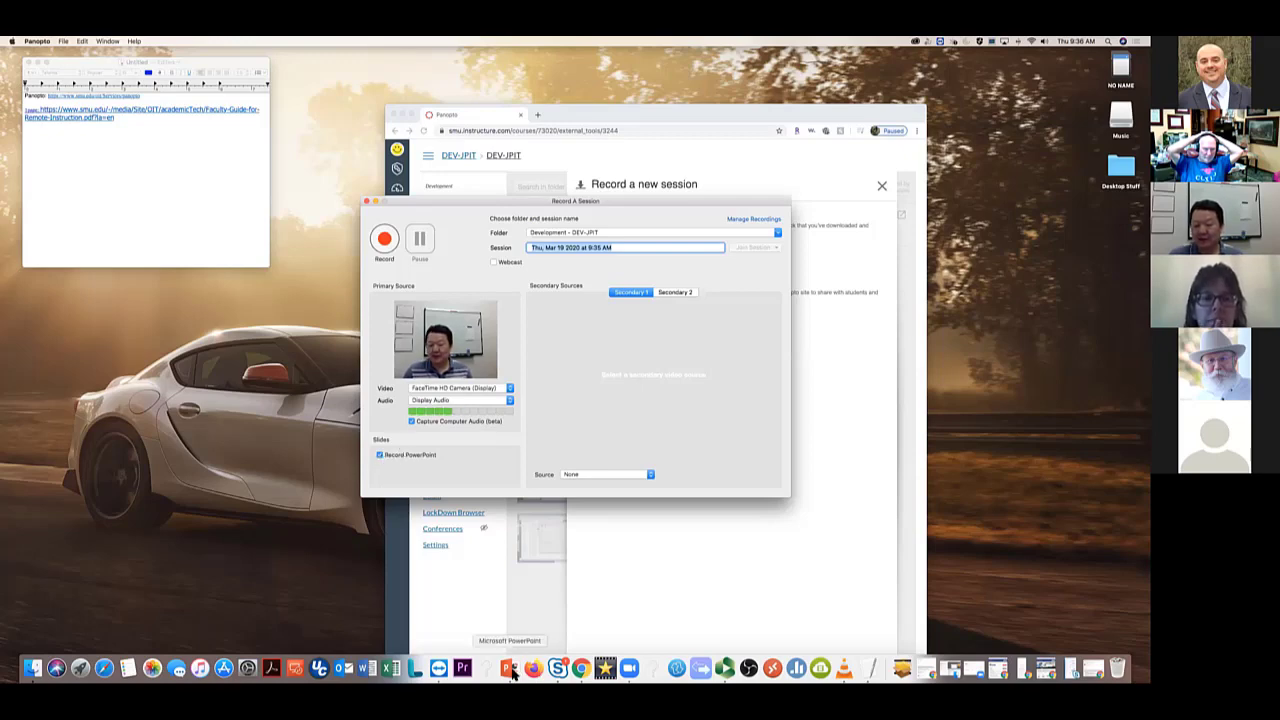
# Create a new PowerPoint presentation from the 'Take a tour' template and place it beside the Panopto recorder
pyautogui.click(509, 668)
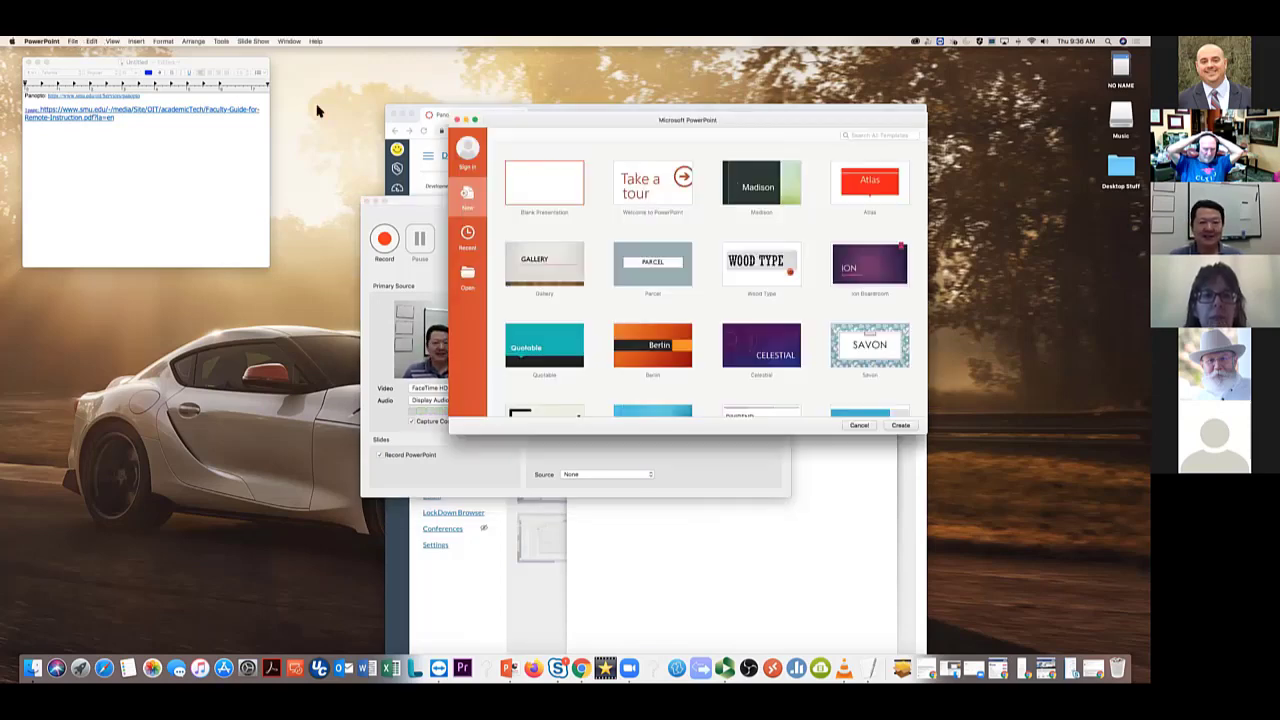
pyautogui.click(467, 236)
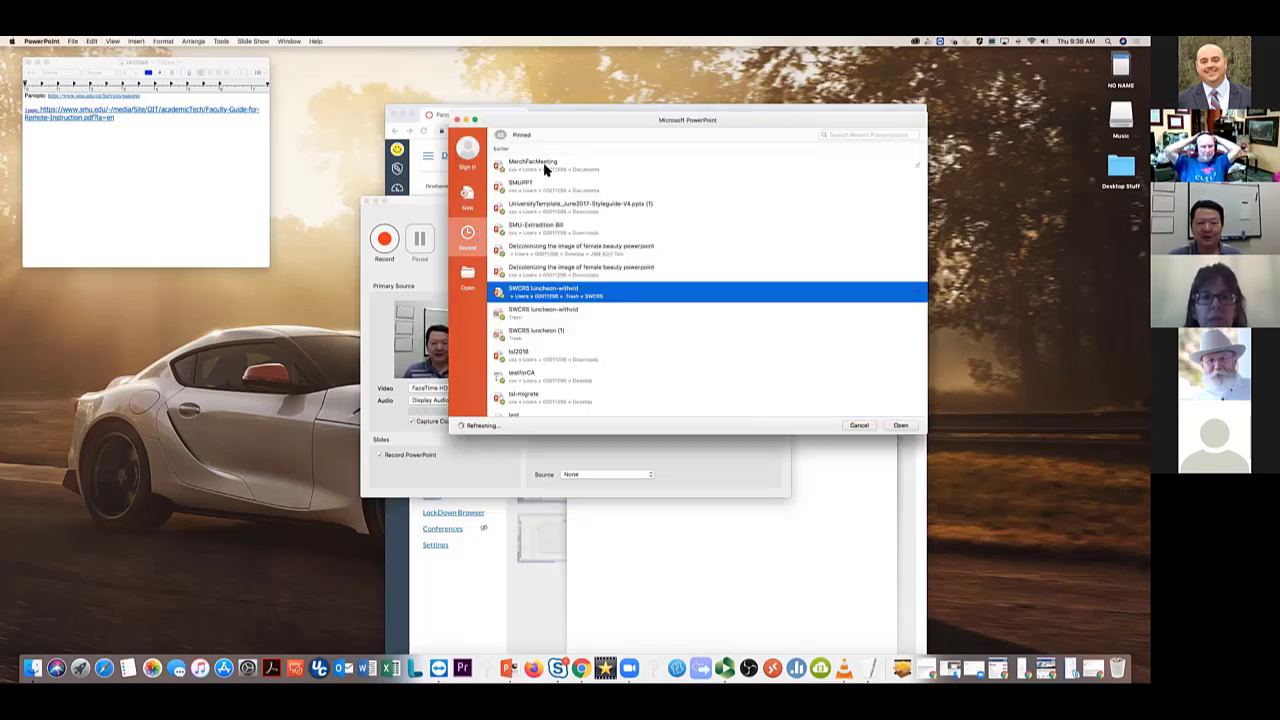
pyautogui.click(469, 200)
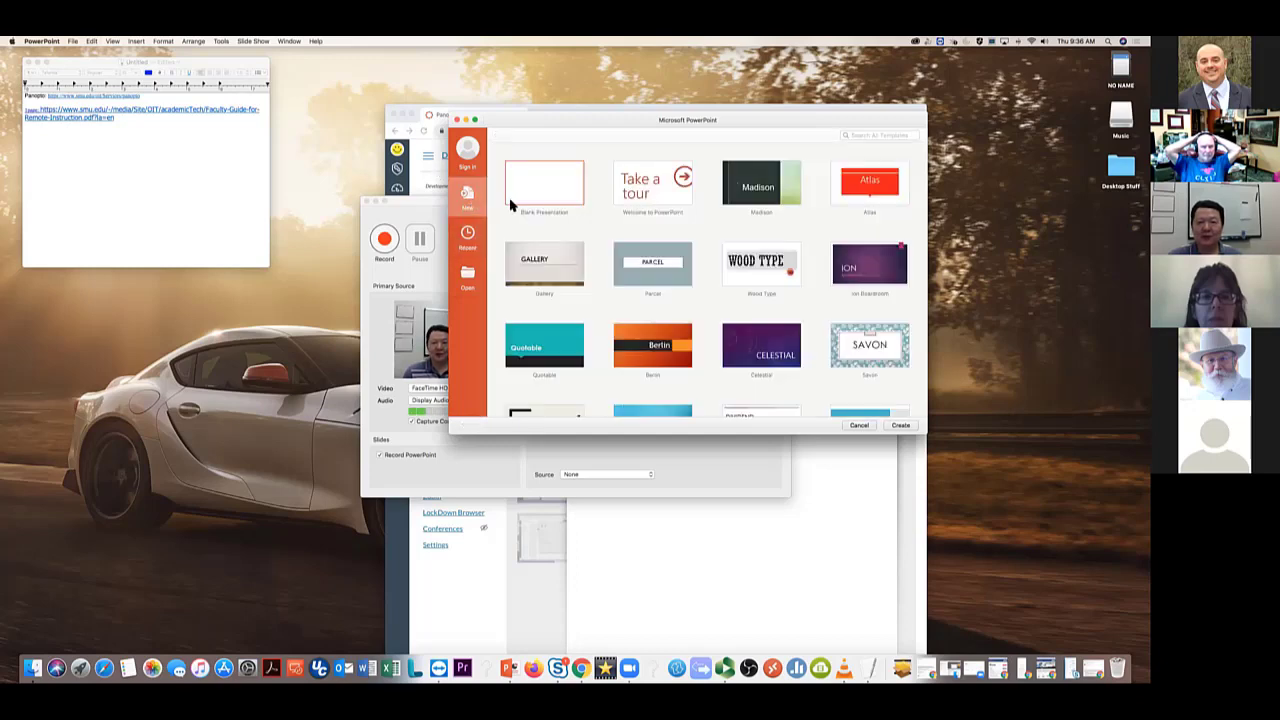
pyautogui.click(670, 195)
pyautogui.click(898, 426)
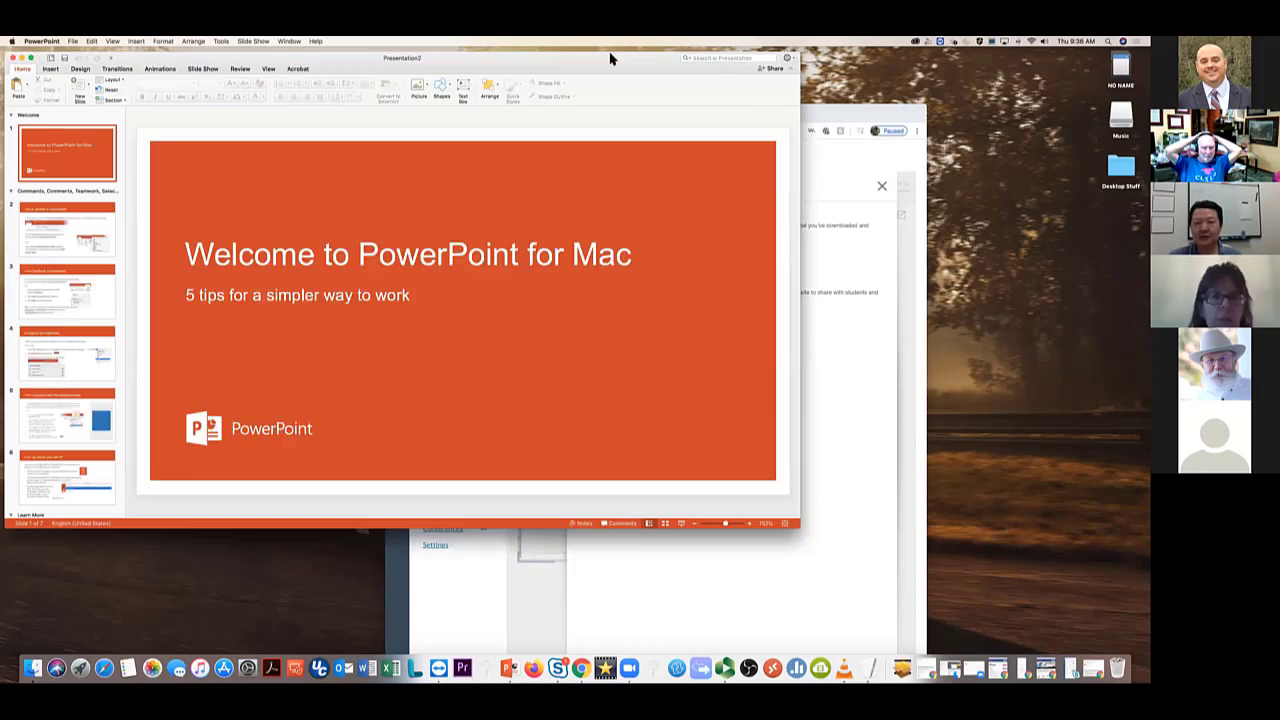
pyautogui.moveTo(610, 58); pyautogui.dragTo(508, 408)
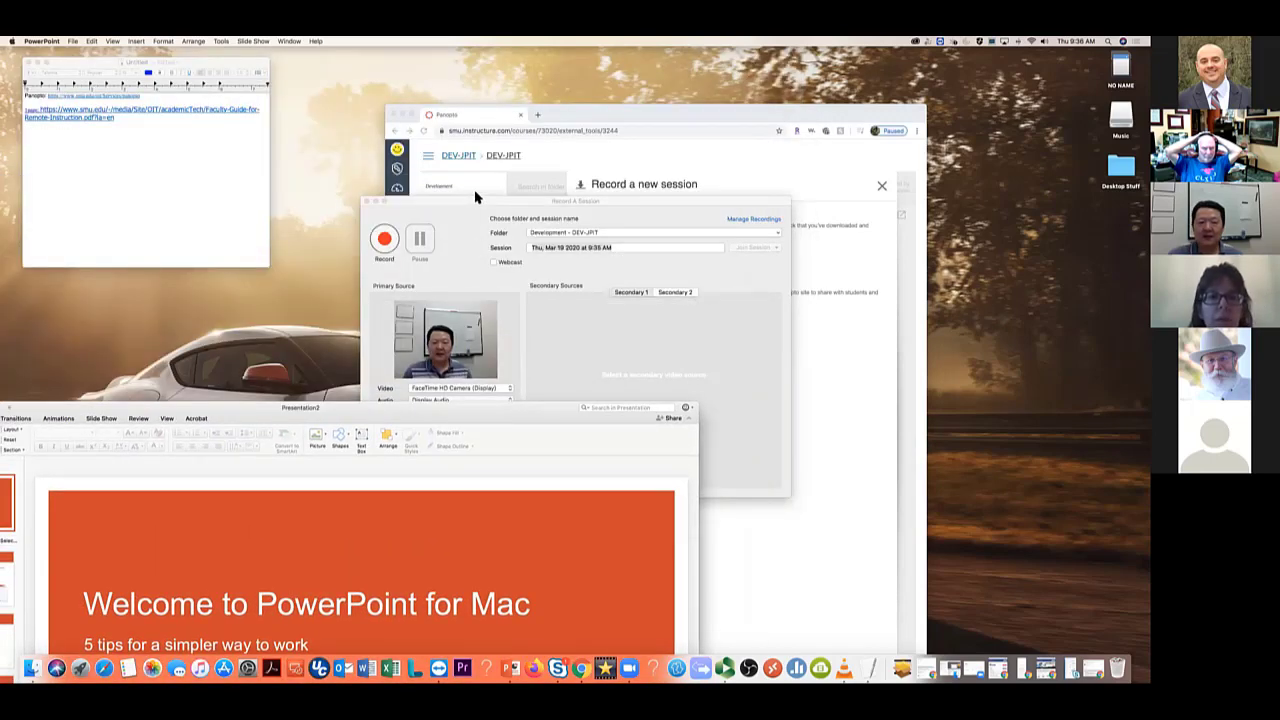
pyautogui.moveTo(488, 201); pyautogui.dragTo(728, 132)
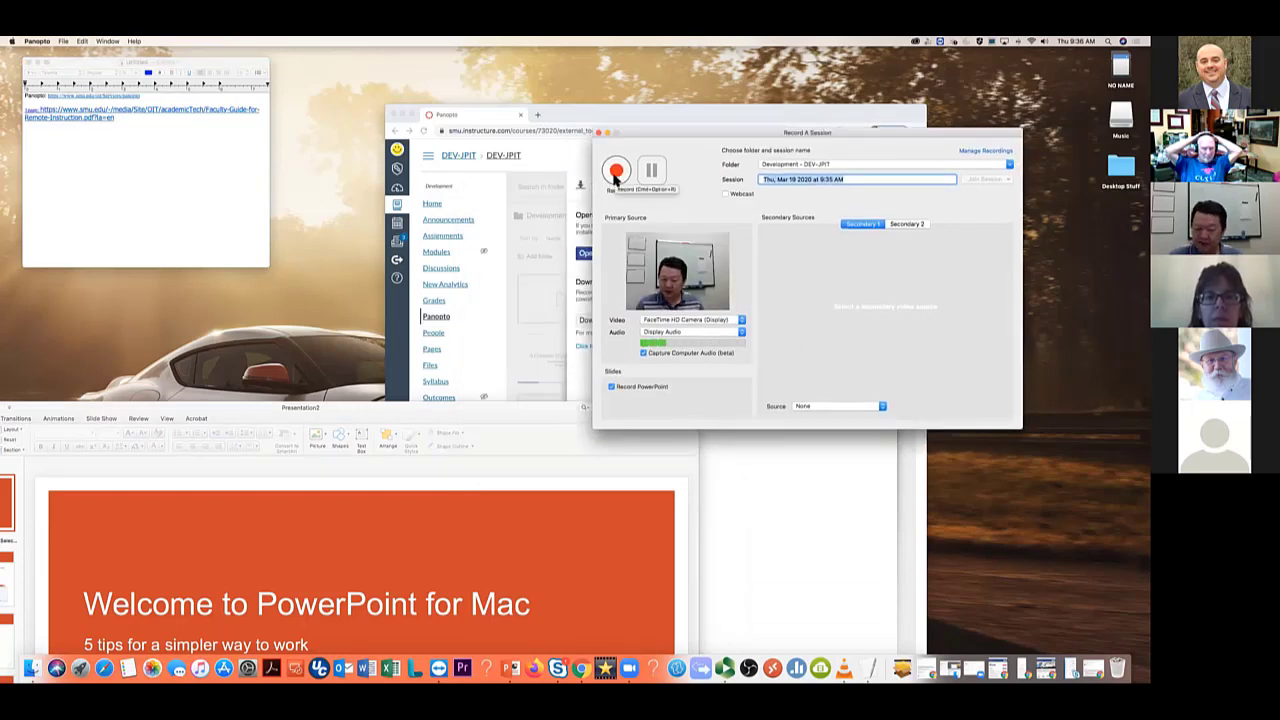
# Start recording and present the slide show through to the Give feedback in comments slide, then exit
pyautogui.click(616, 174)
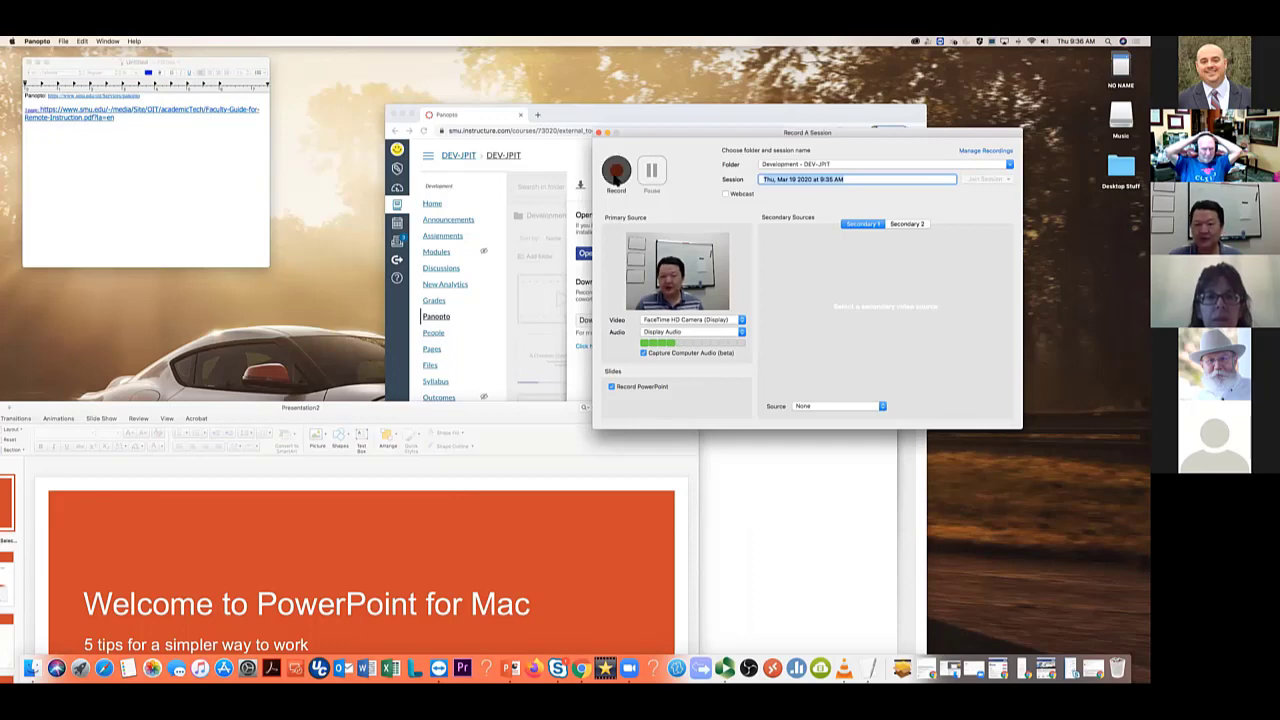
pyautogui.doubleClick(517, 410)
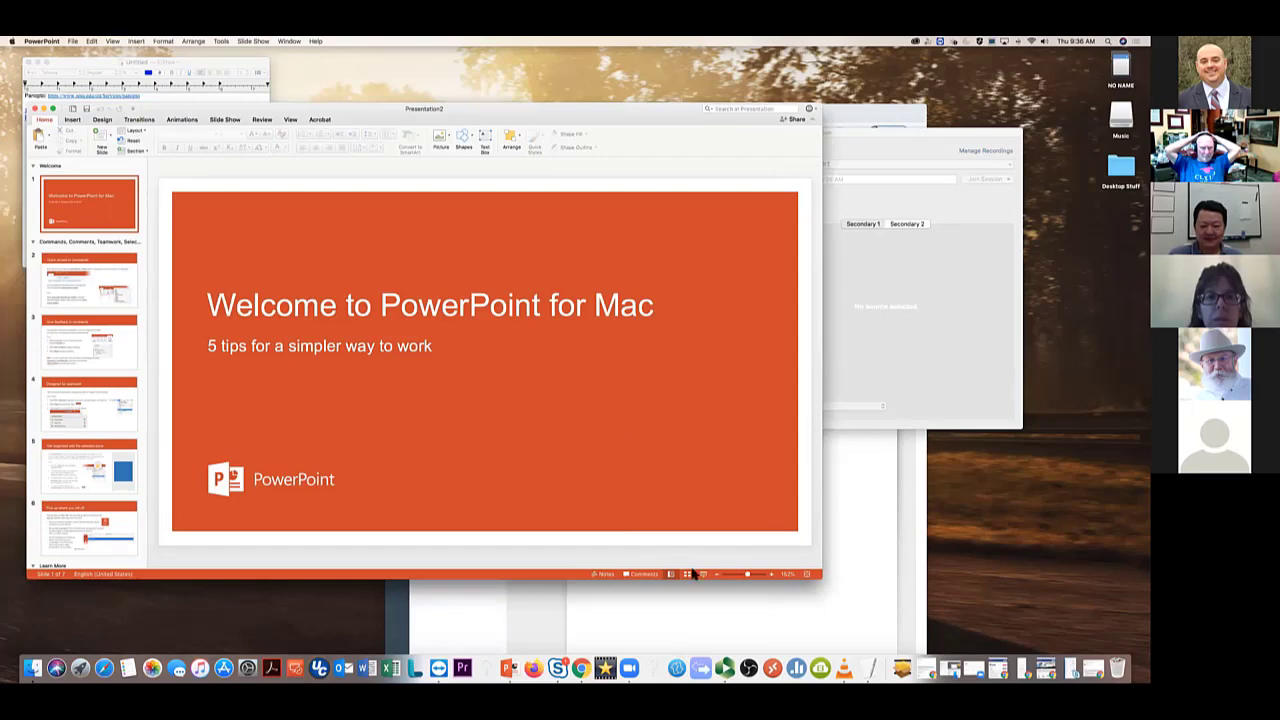
pyautogui.click(704, 574)
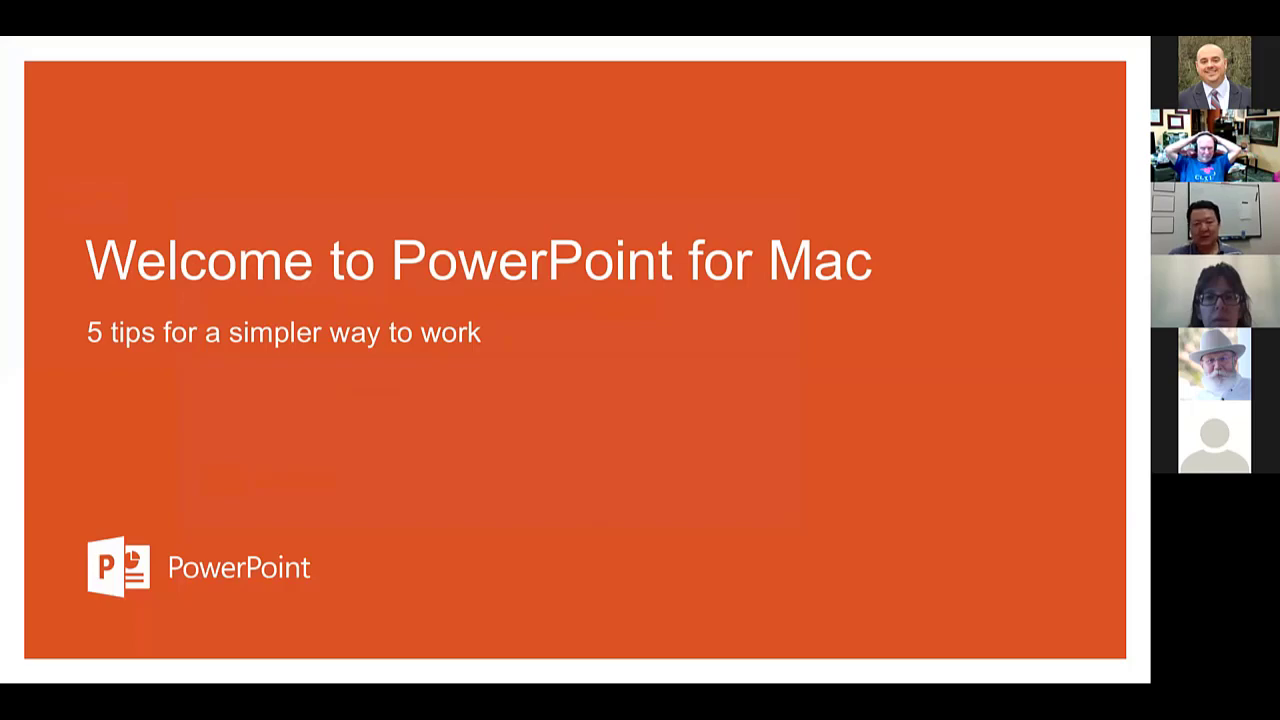
pyautogui.press('Right')
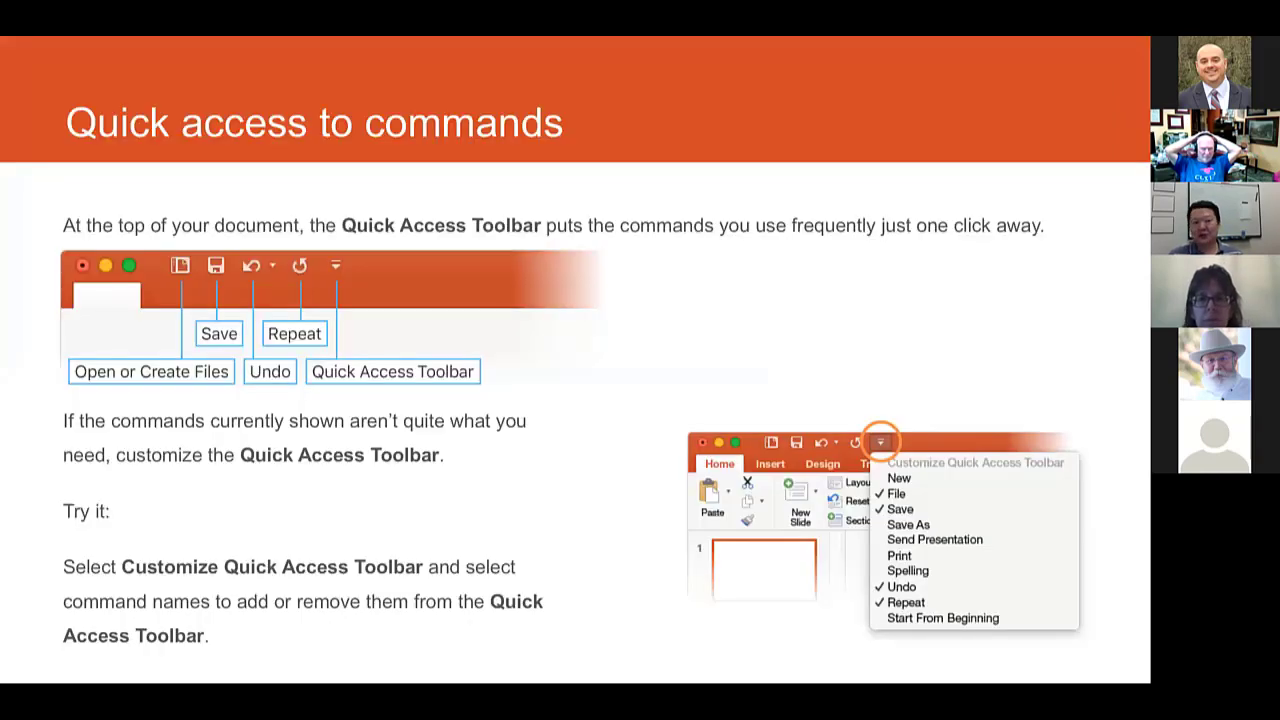
pyautogui.press('Right')
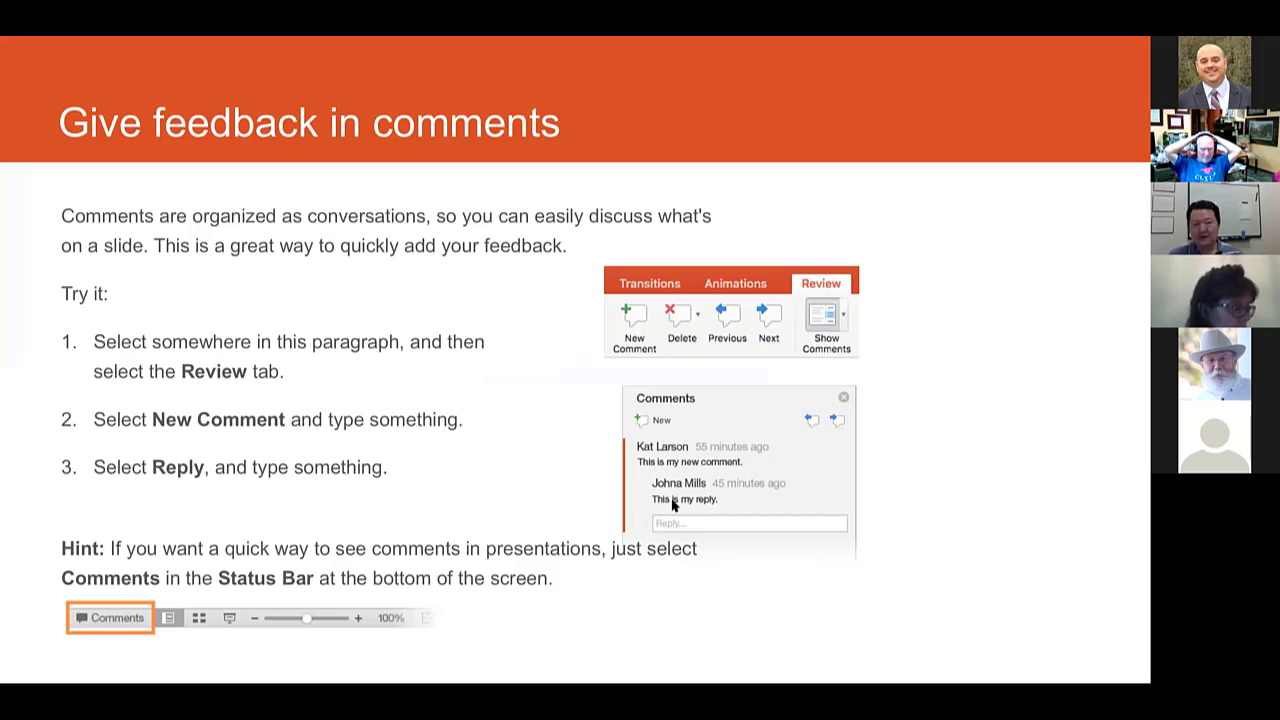
pyautogui.press('Escape')
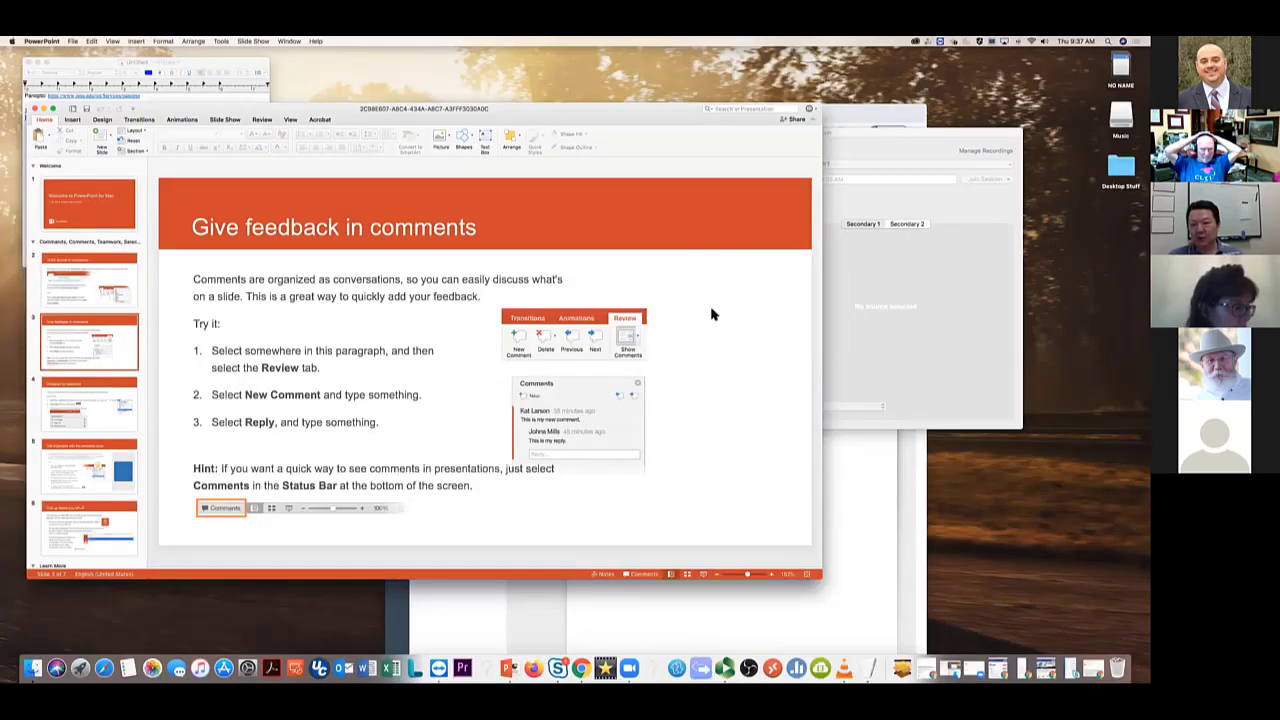
# Stop the recording, name the session 'PPT Test', and upload it
pyautogui.moveTo(638, 108); pyautogui.dragTo(546, 447)
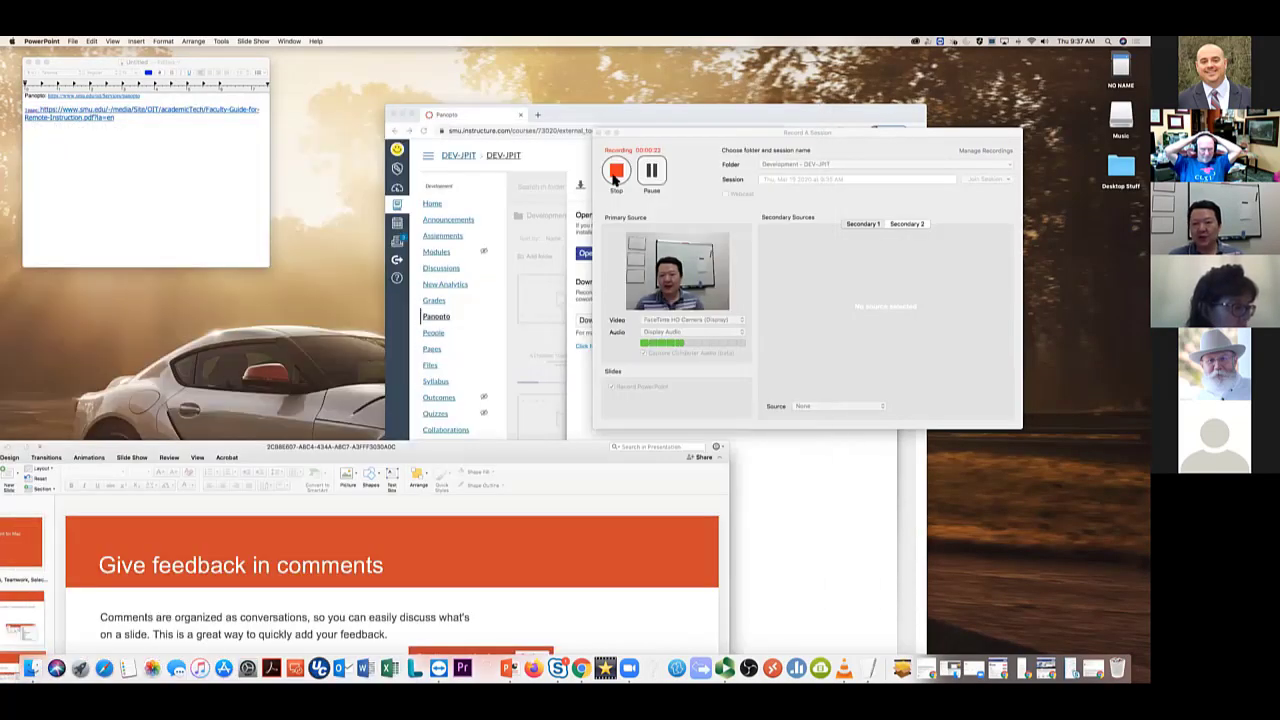
pyautogui.click(615, 176)
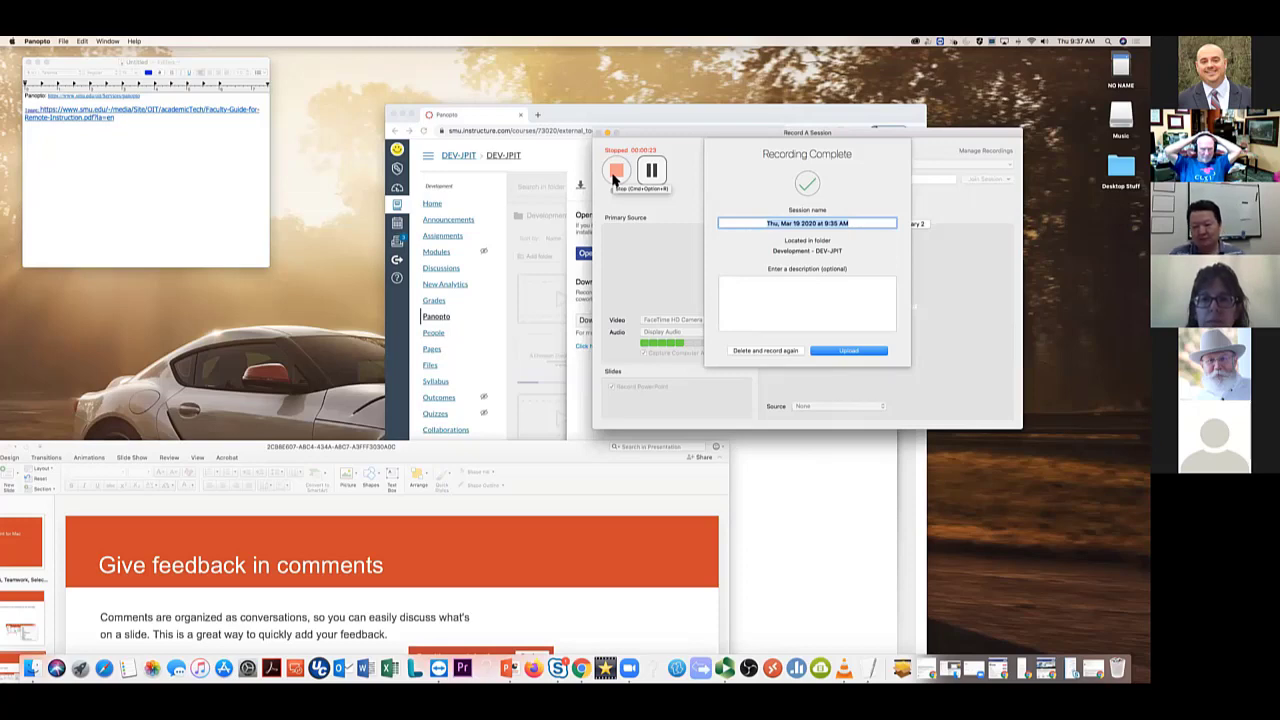
pyautogui.write('PRT')
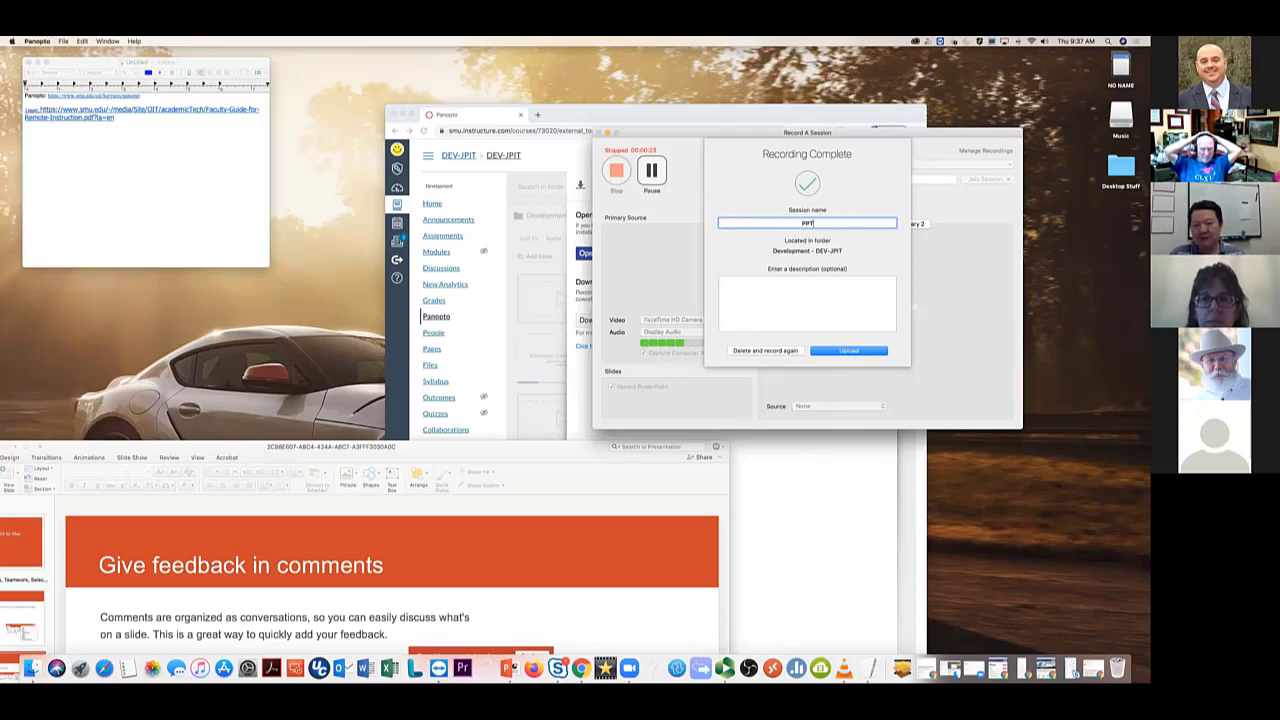
pyautogui.write(' Test')
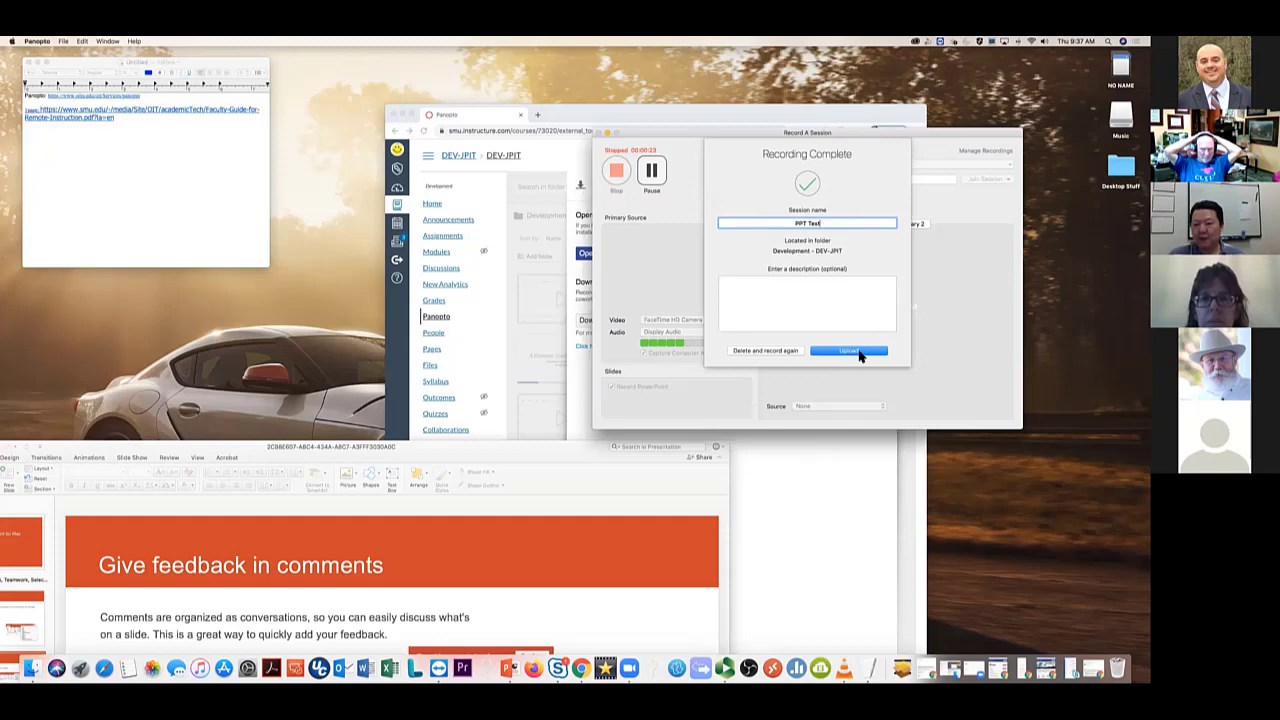
pyautogui.click(858, 351)
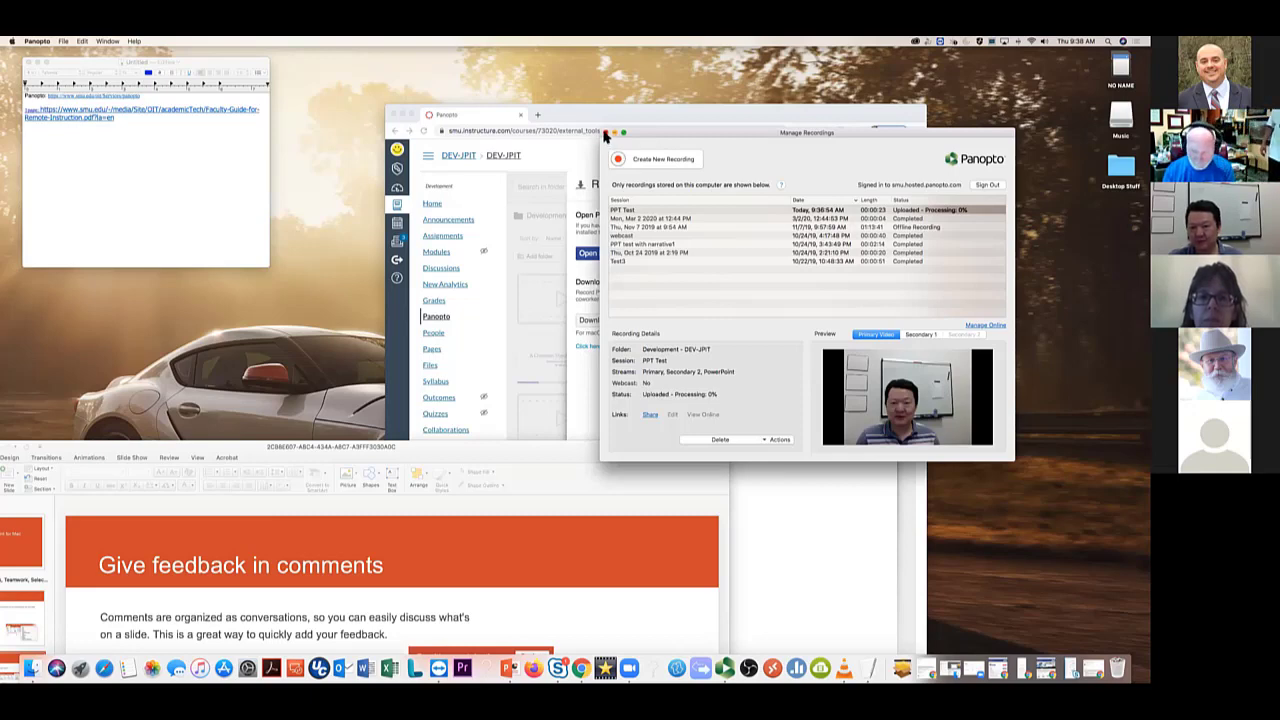
# Close the Manage Recordings window and the Record a new session panel, then reload the DEV-JPIT folder
pyautogui.click(605, 134)
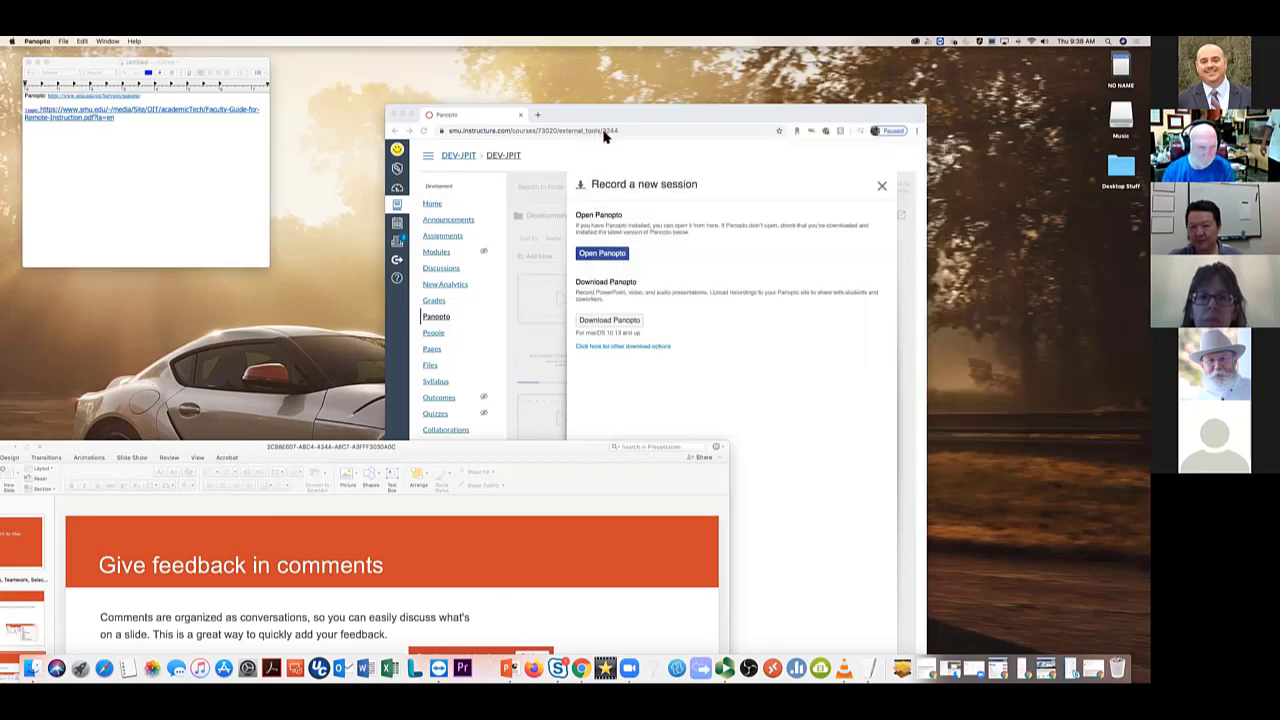
pyautogui.click(883, 189)
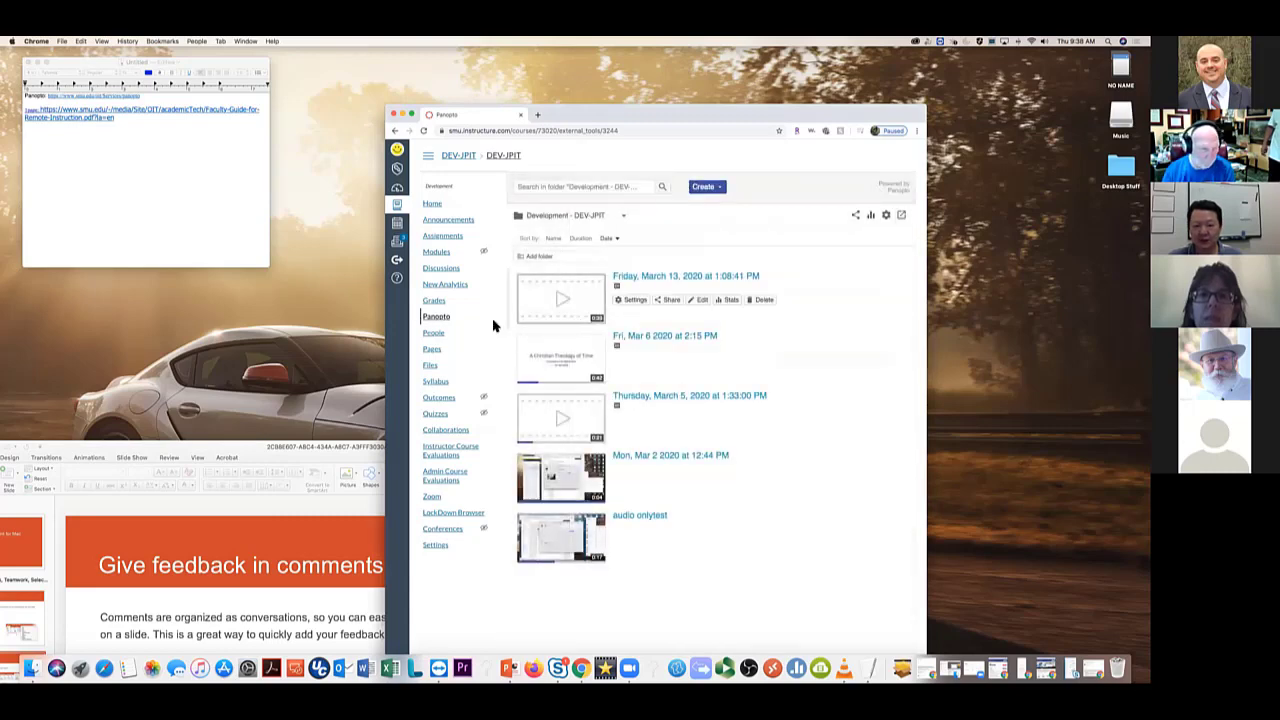
pyautogui.click(424, 134)
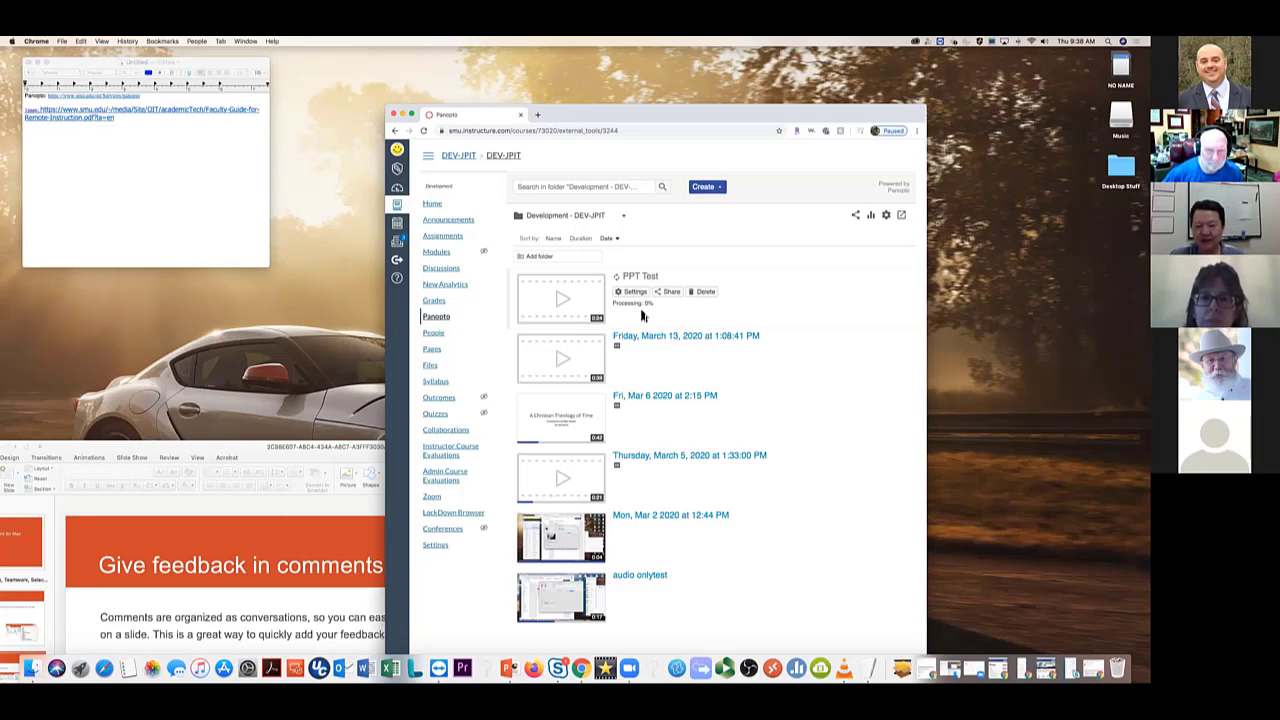
# Play the 'Fri, Mar 6 2020 at 2:15 PM' recording in the viewer, then pause it
pyautogui.click(567, 422)
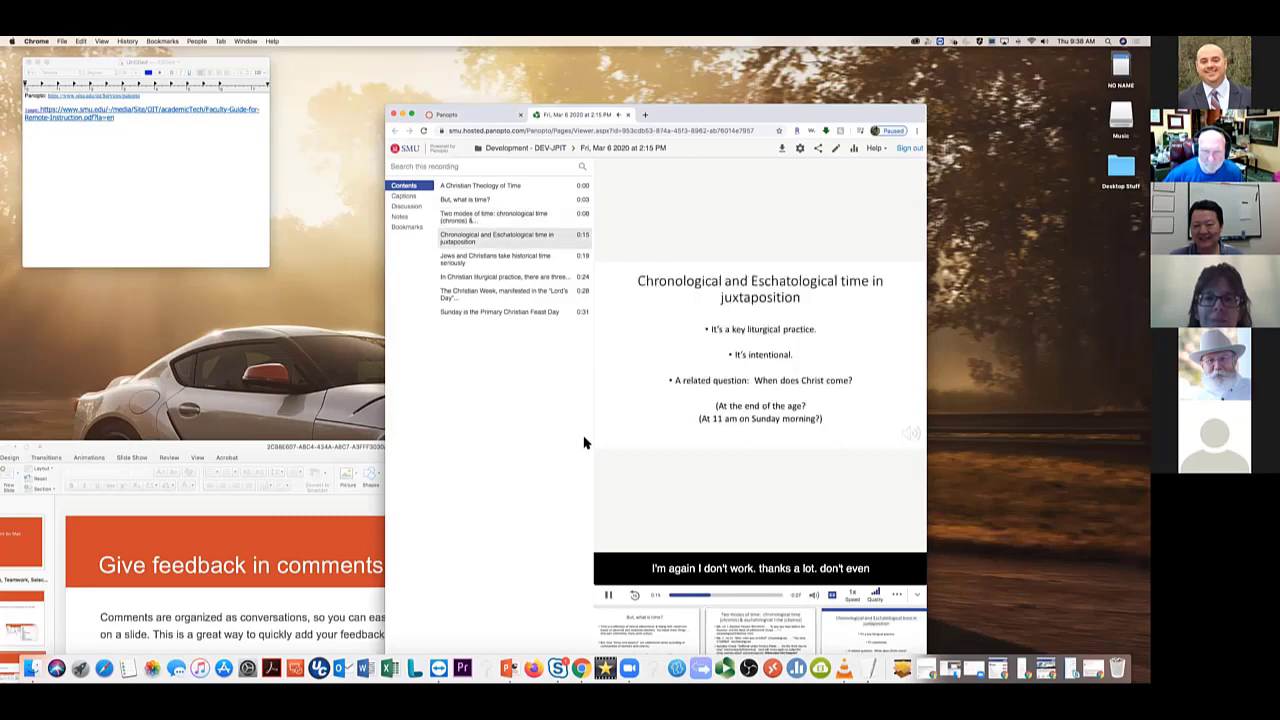
pyautogui.click(608, 597)
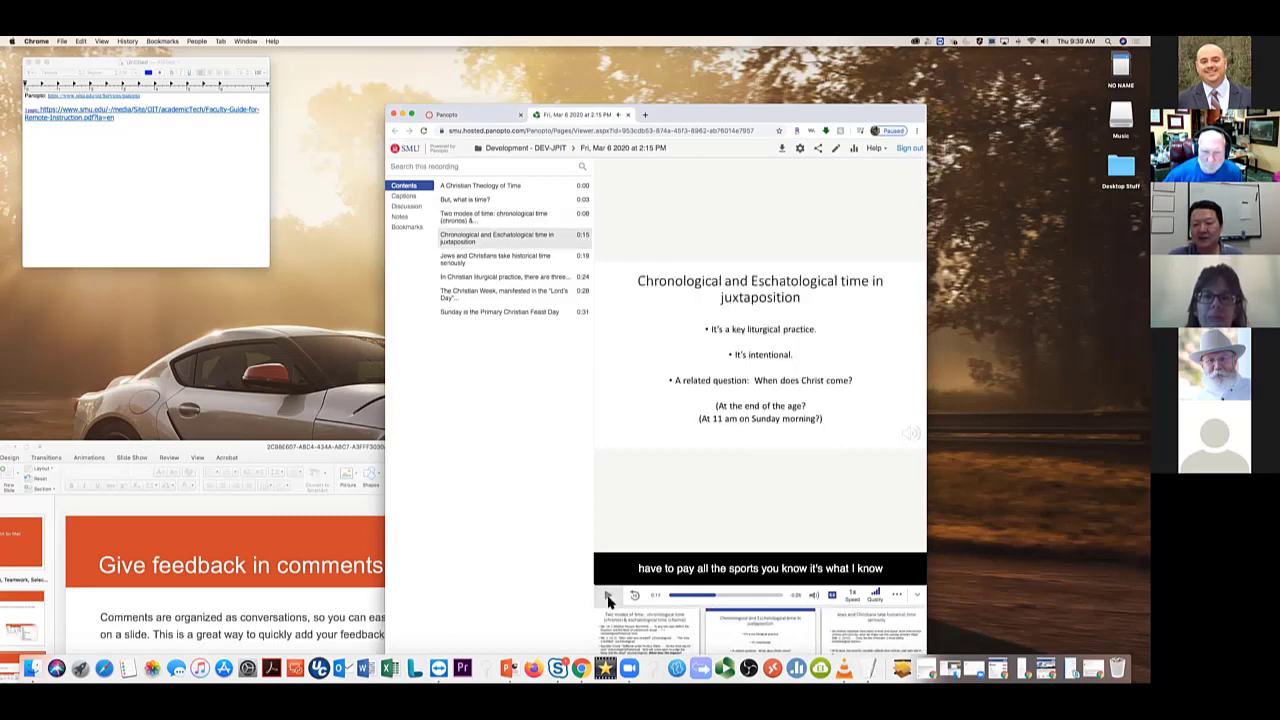
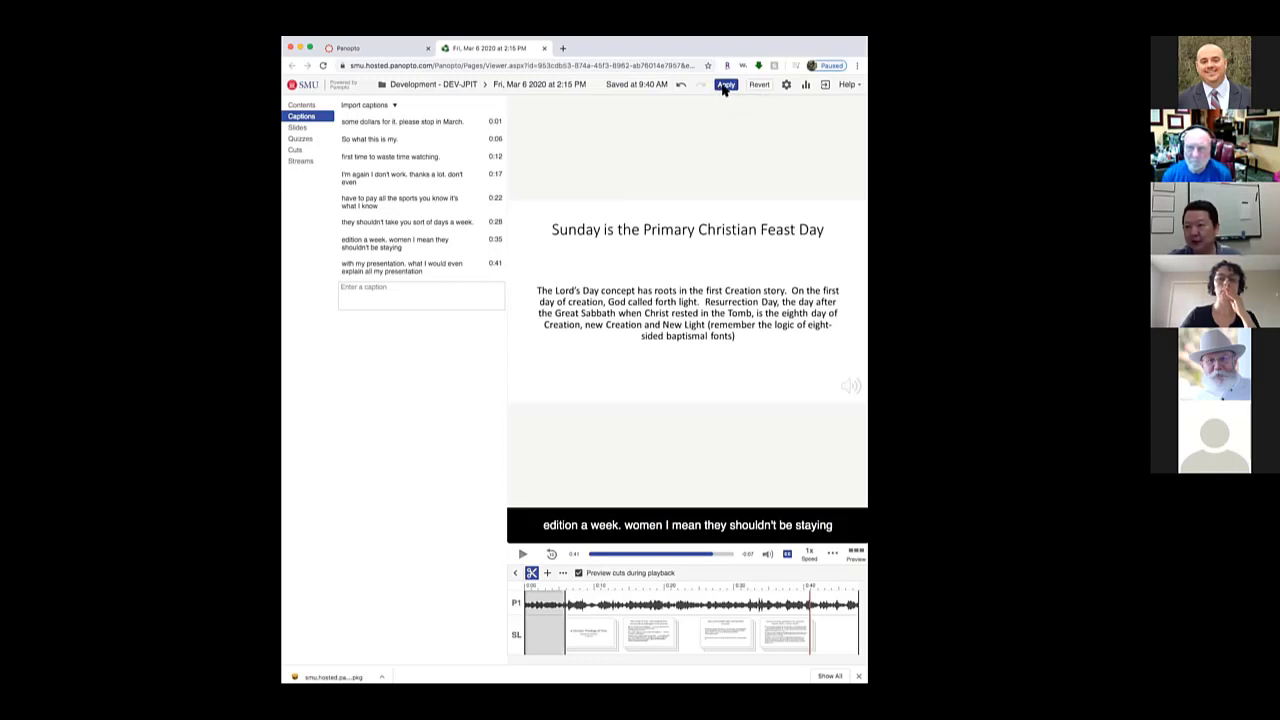
# Apply the caption edits to the Fri, Mar 6 recording and close its viewer tab
pyautogui.click(725, 86)
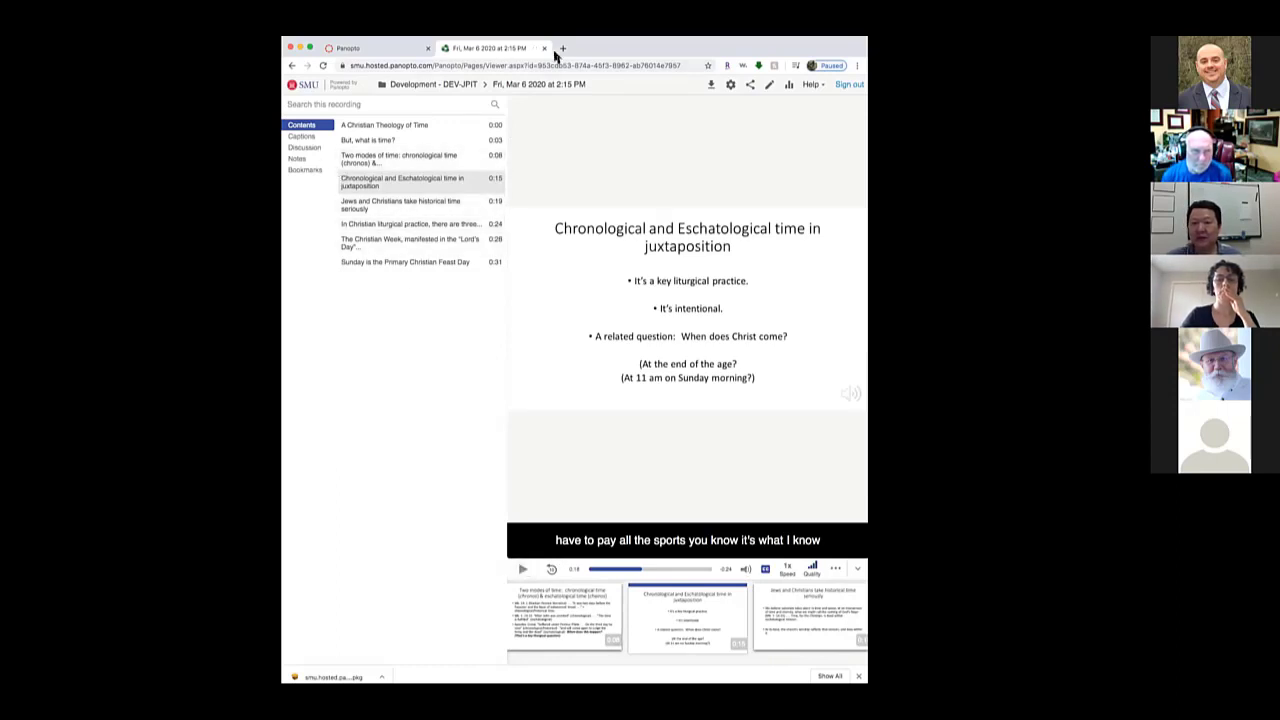
pyautogui.click(545, 49)
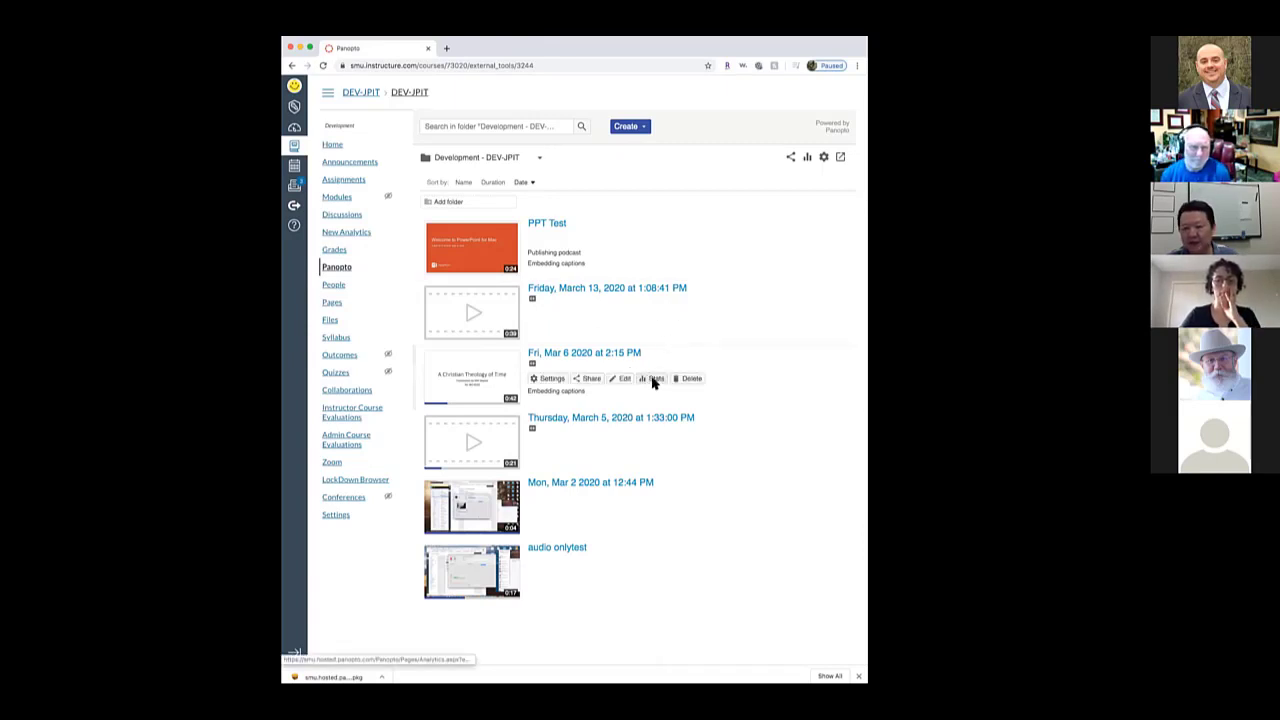
pyautogui.click(655, 382)
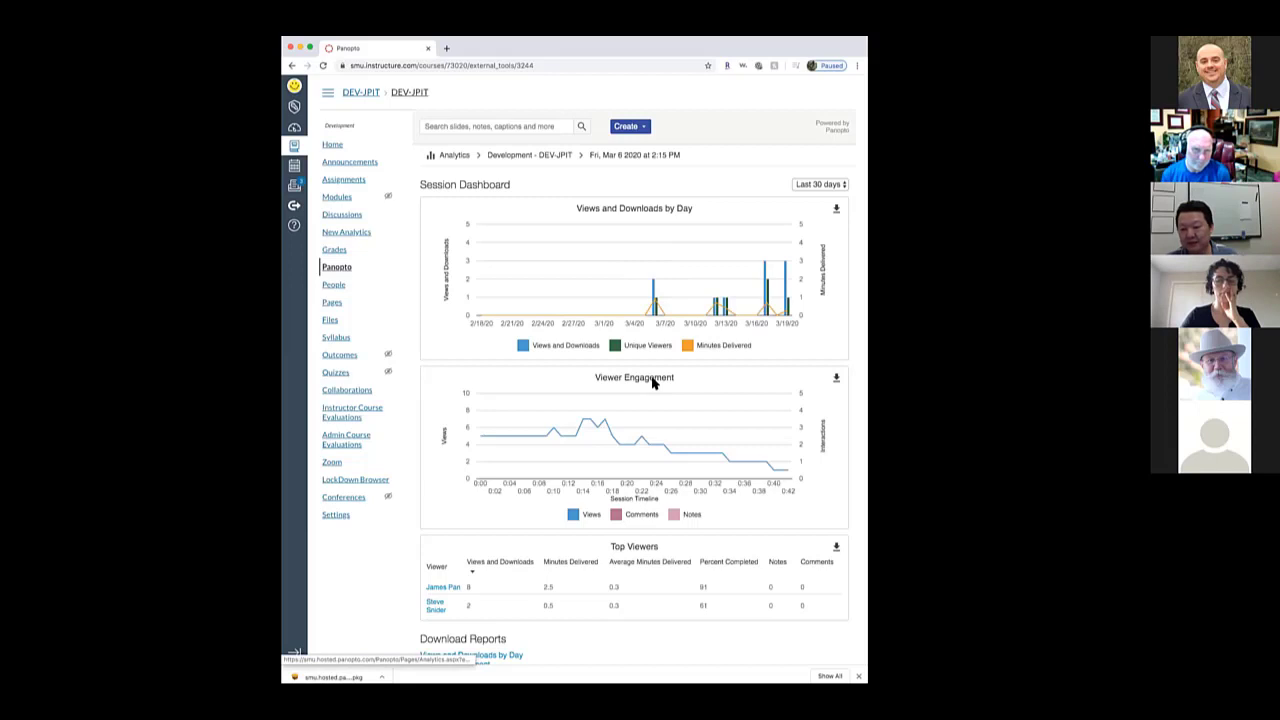
pyautogui.scroll(-1, 653, 383)
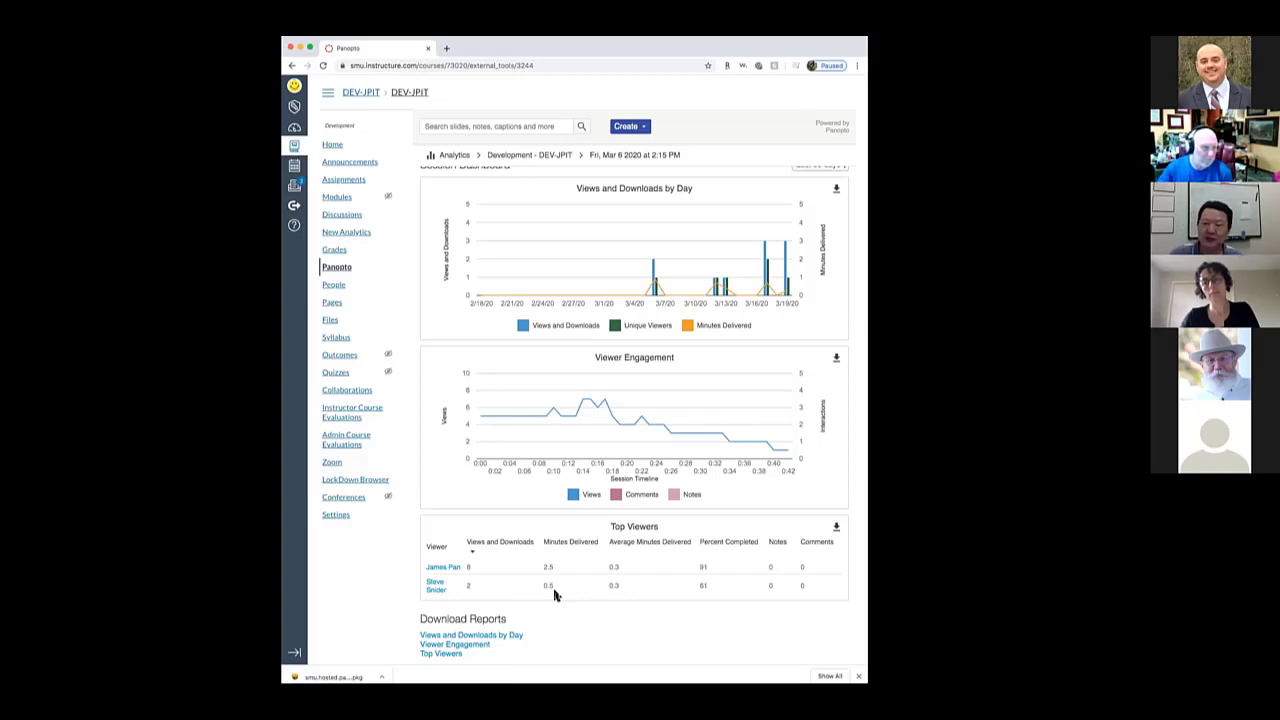
pyautogui.click(349, 268)
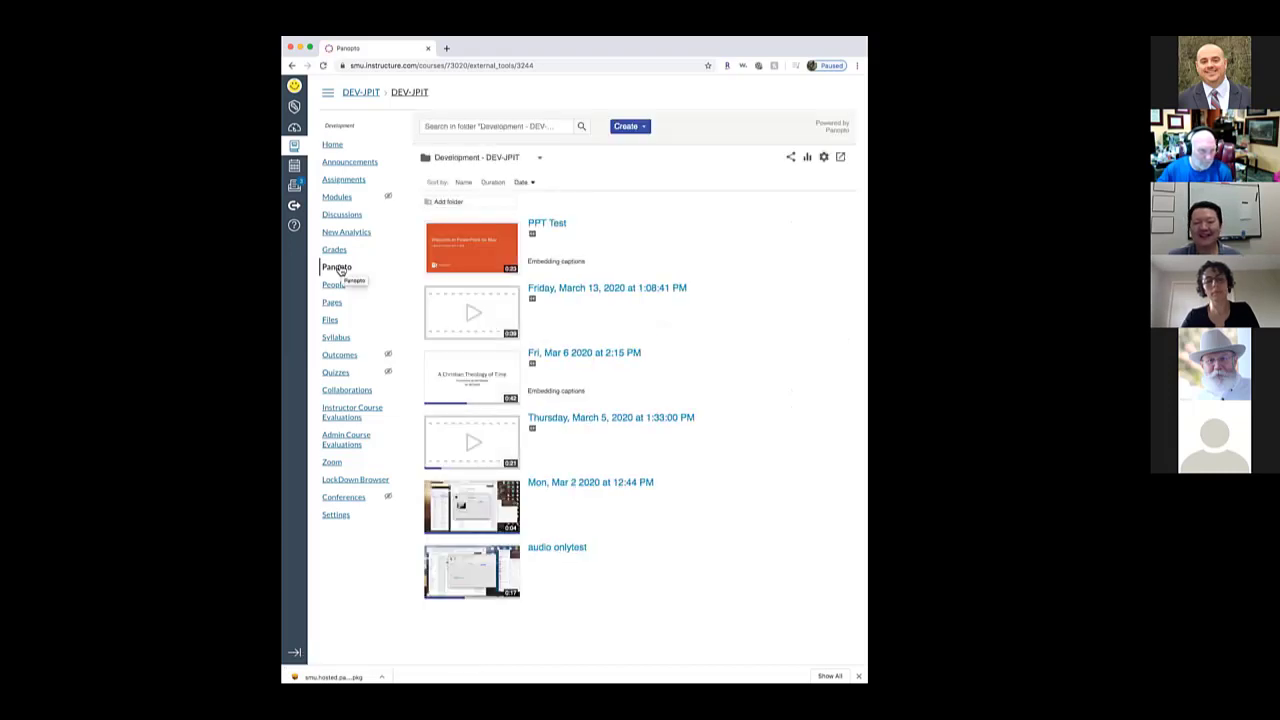
pyautogui.moveTo(605, 316)
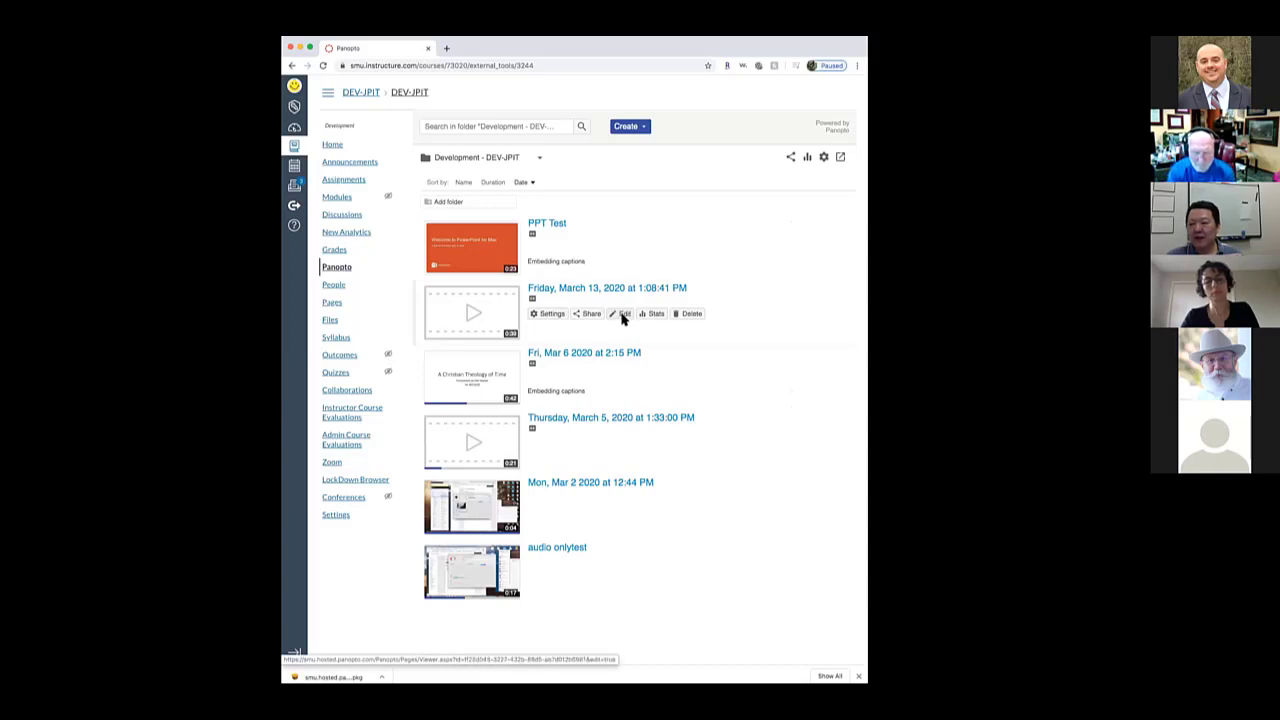
# Open the Friday, March 13 recording in the editor and cut its opening seconds
pyautogui.click(622, 315)
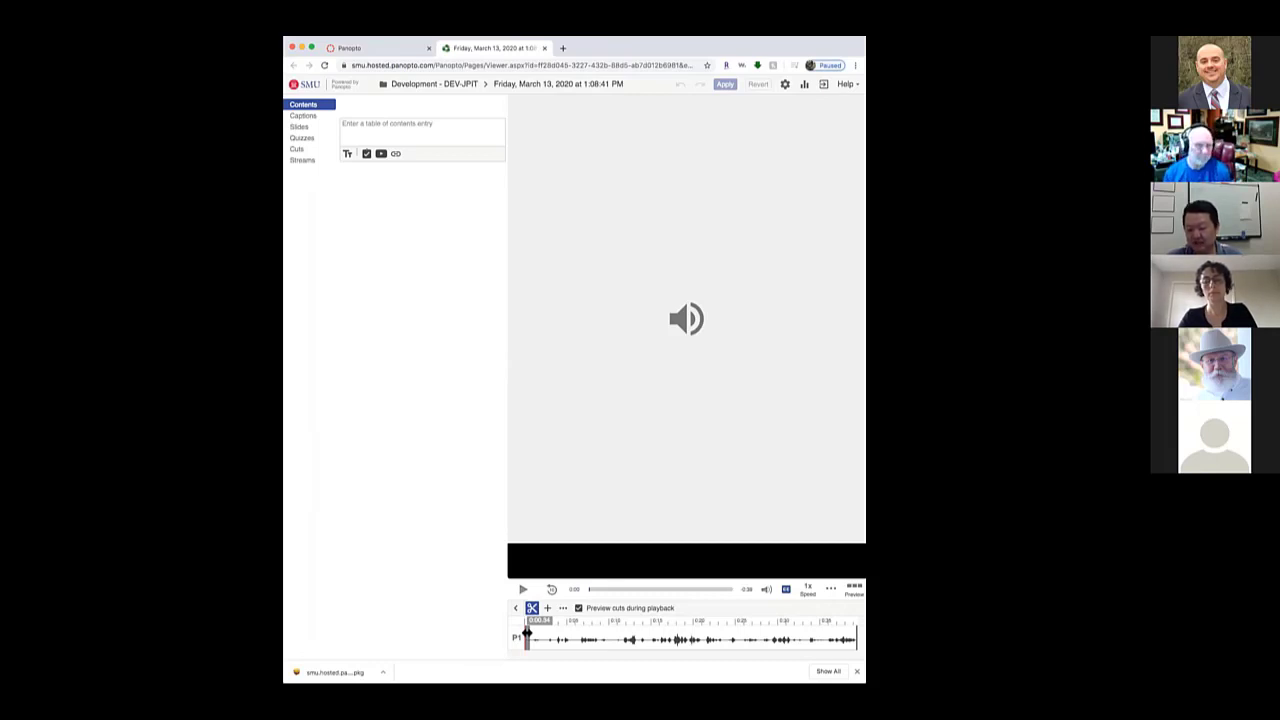
pyautogui.moveTo(527, 635); pyautogui.dragTo(622, 639)
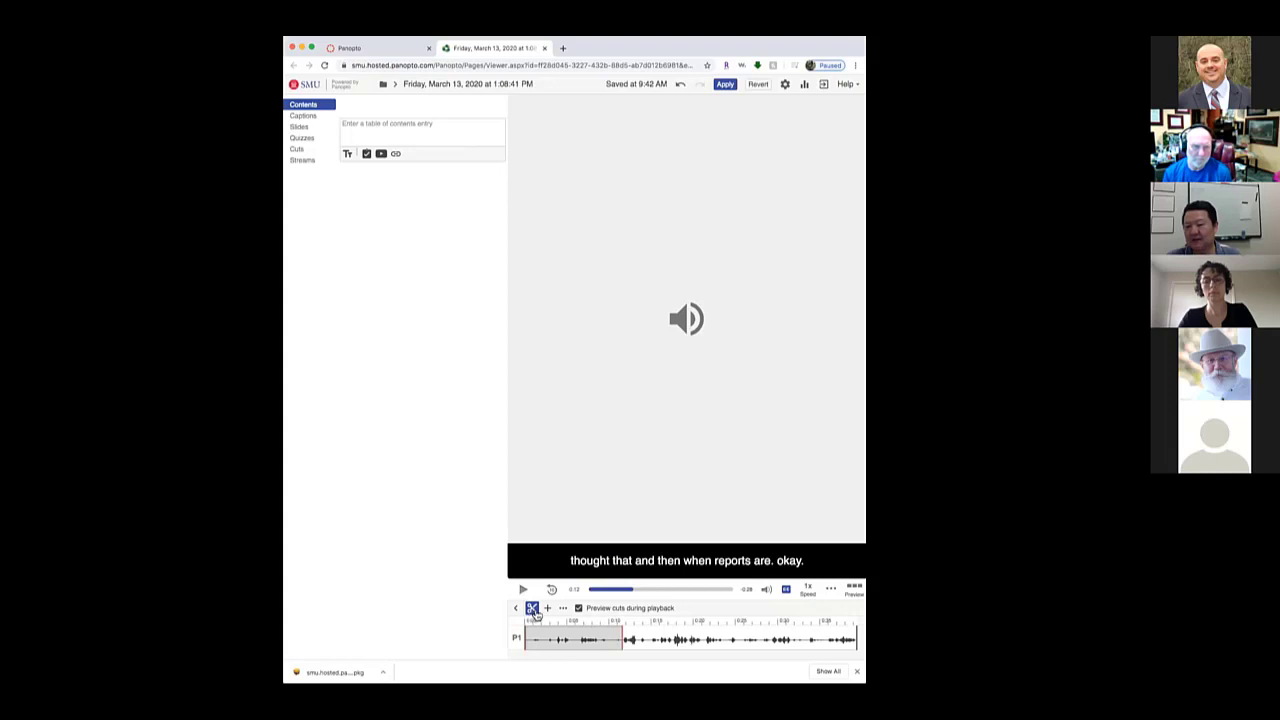
# Apply the cut to the March 13 recording, pause the edited playback, and close the viewer
pyautogui.click(724, 85)
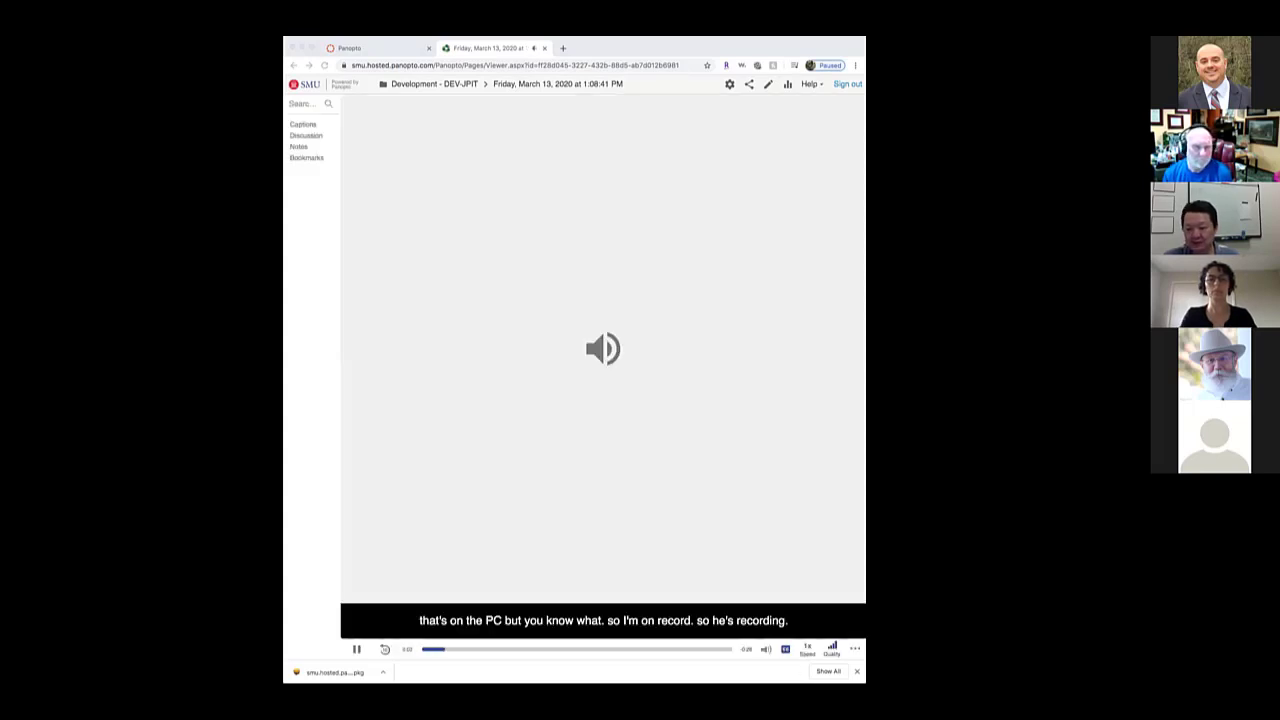
pyautogui.click(356, 649)
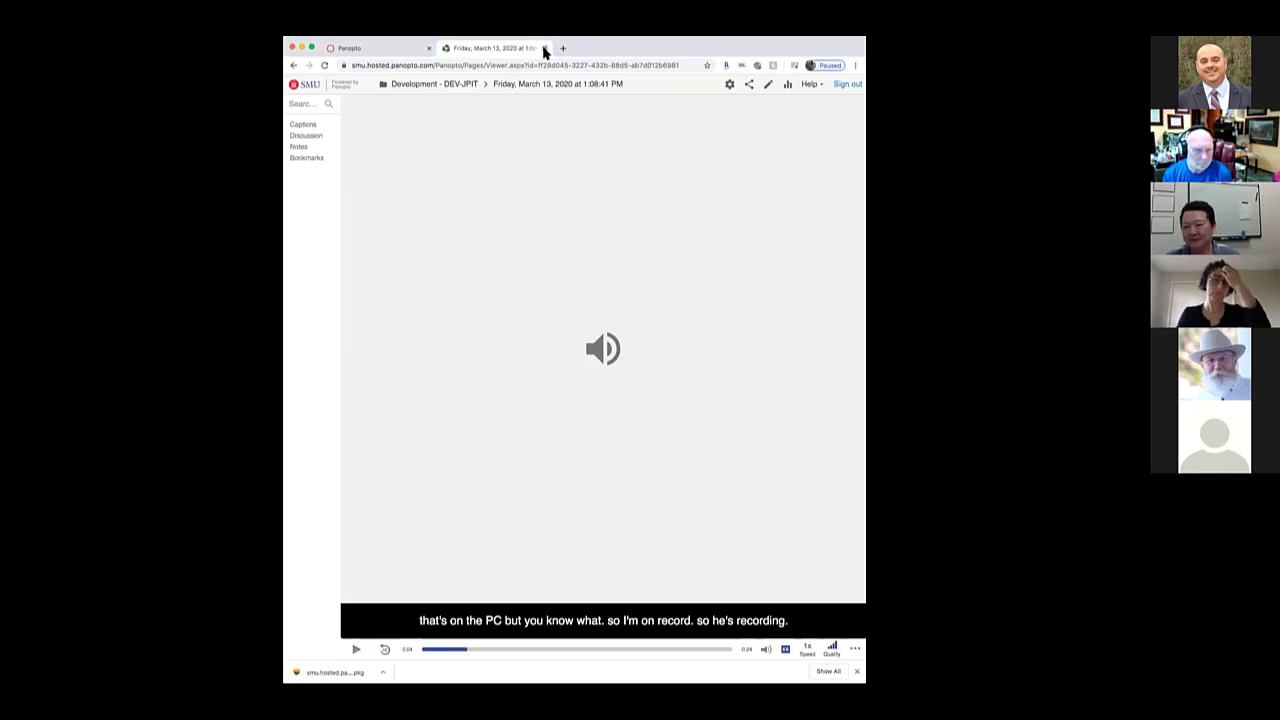
pyautogui.click(544, 48)
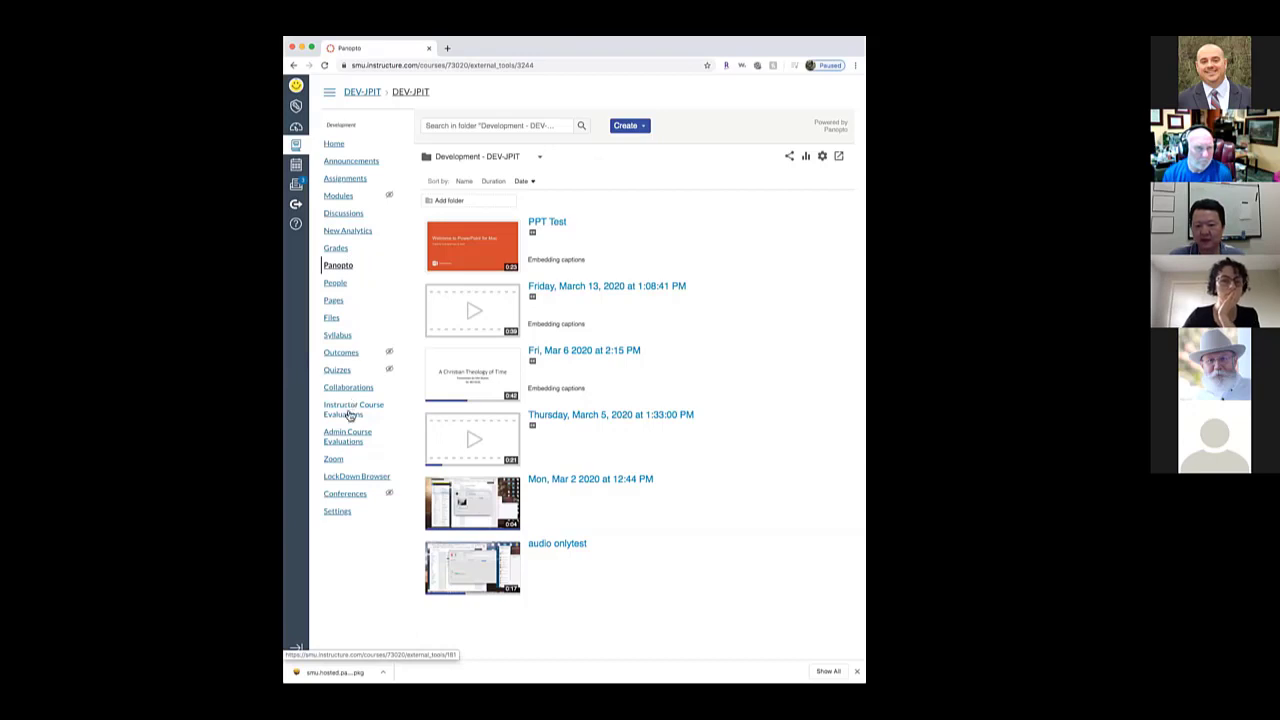
# Go to the course Pages and edit the Welcome to my course page
pyautogui.click(333, 301)
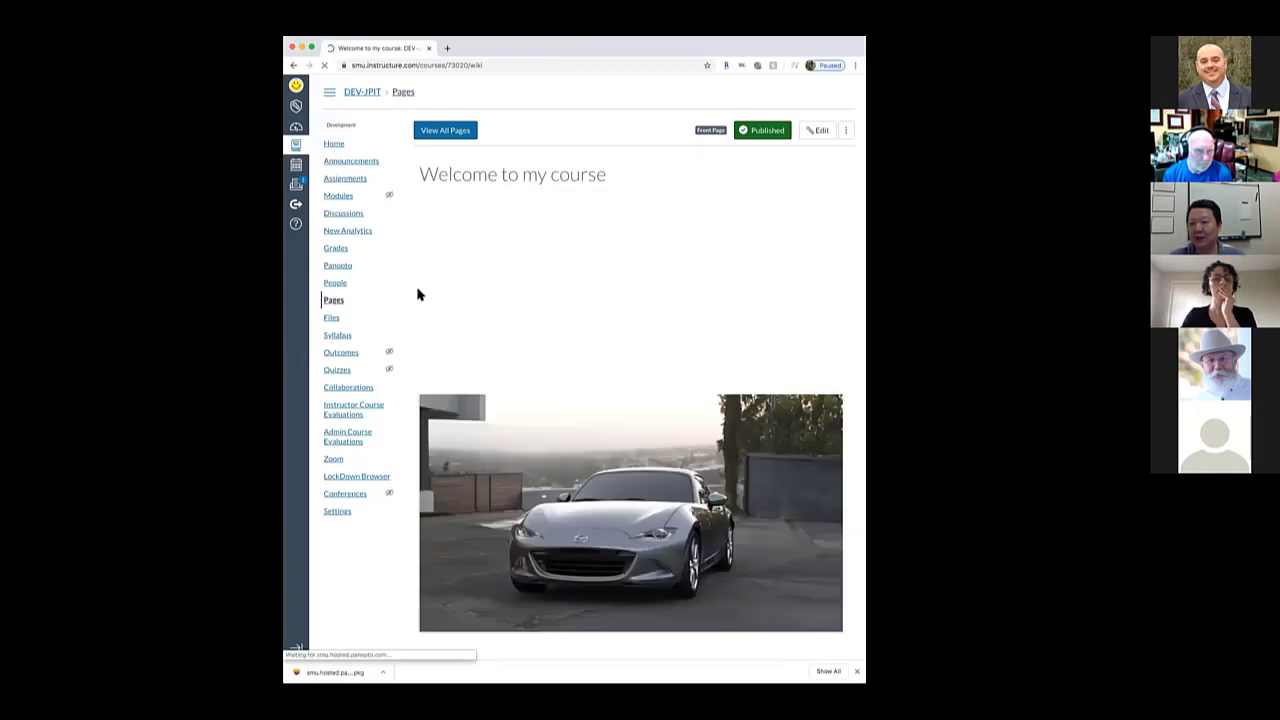
pyautogui.click(814, 134)
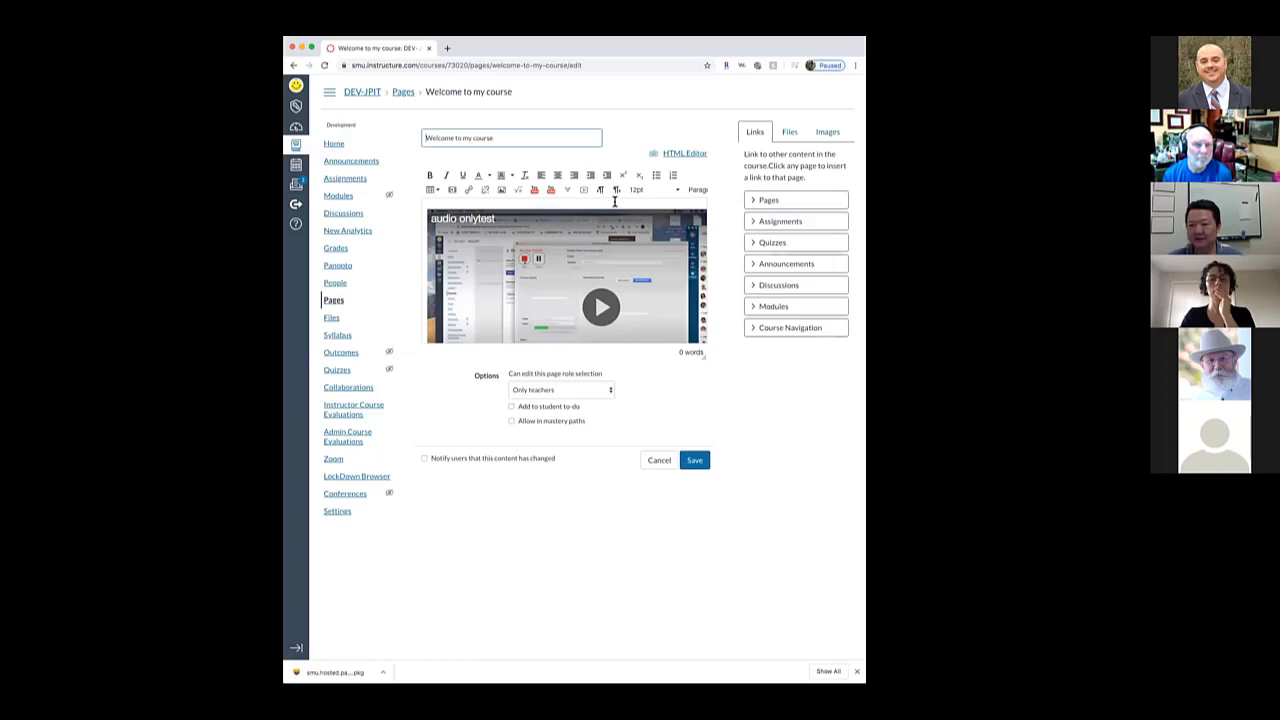
# Embed the PPT Test recording in the page using the Panopto external tool
pyautogui.click(536, 201)
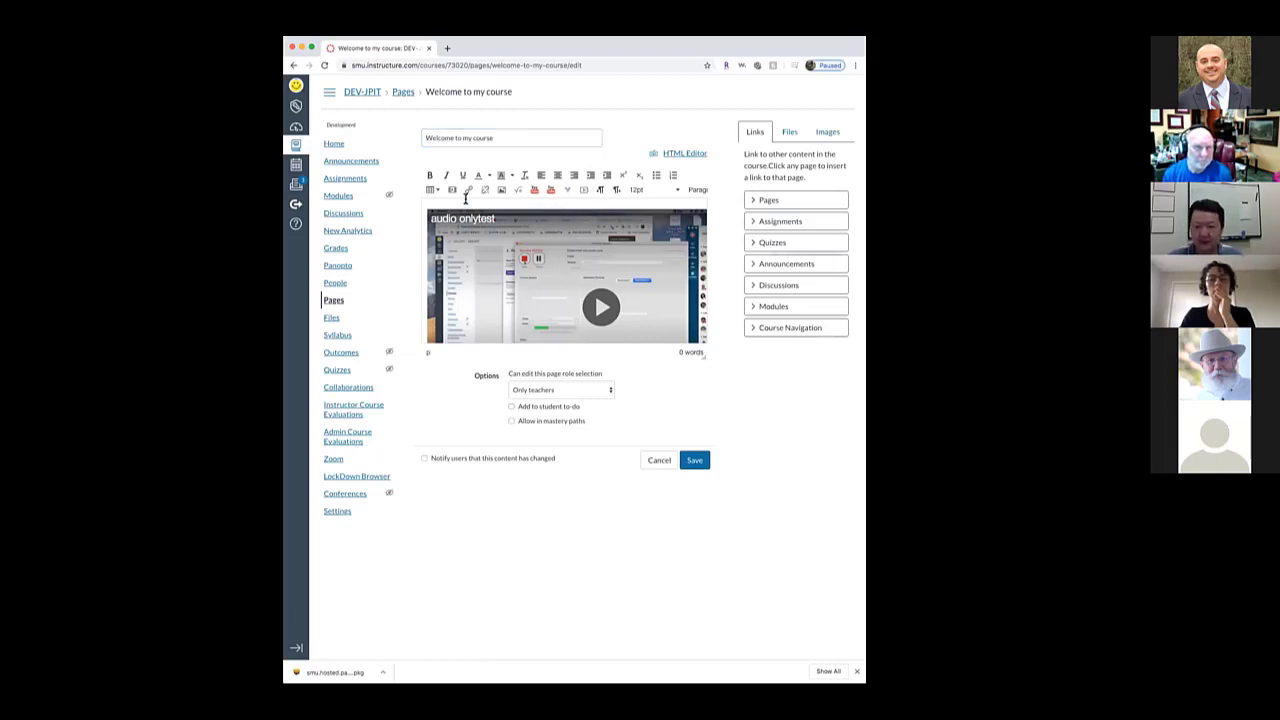
pyautogui.click(428, 201)
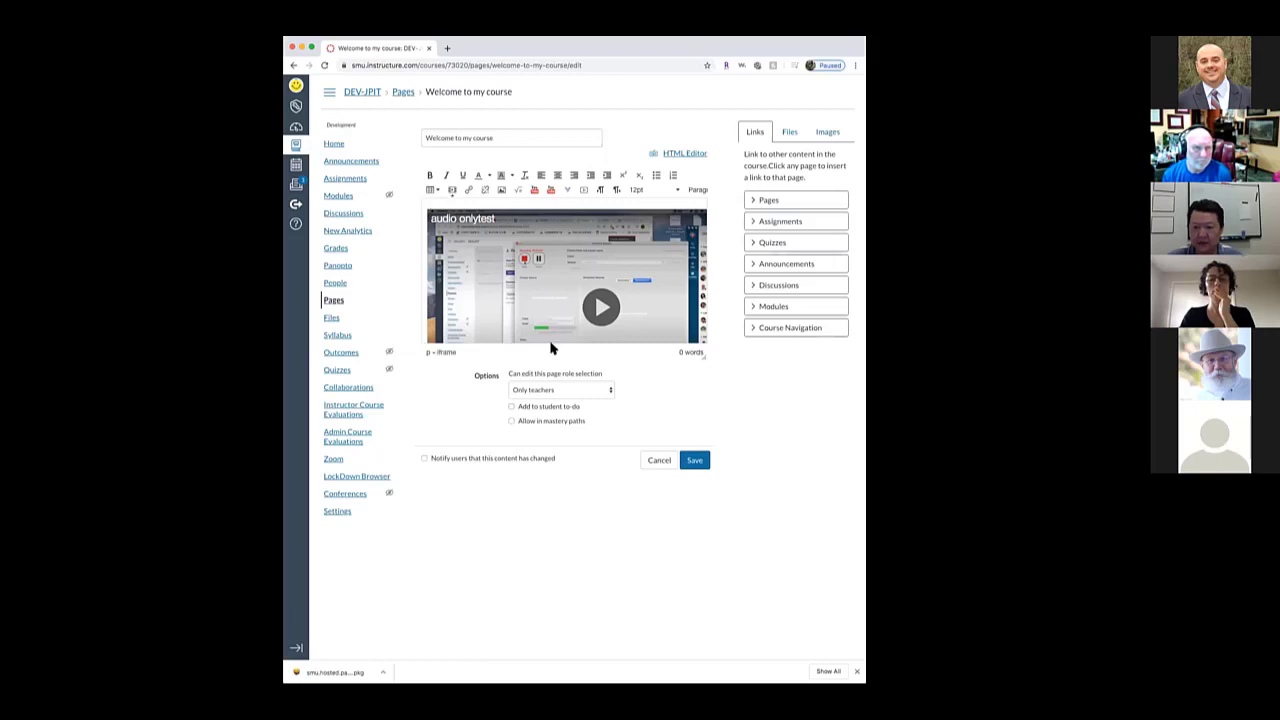
pyautogui.click(568, 191)
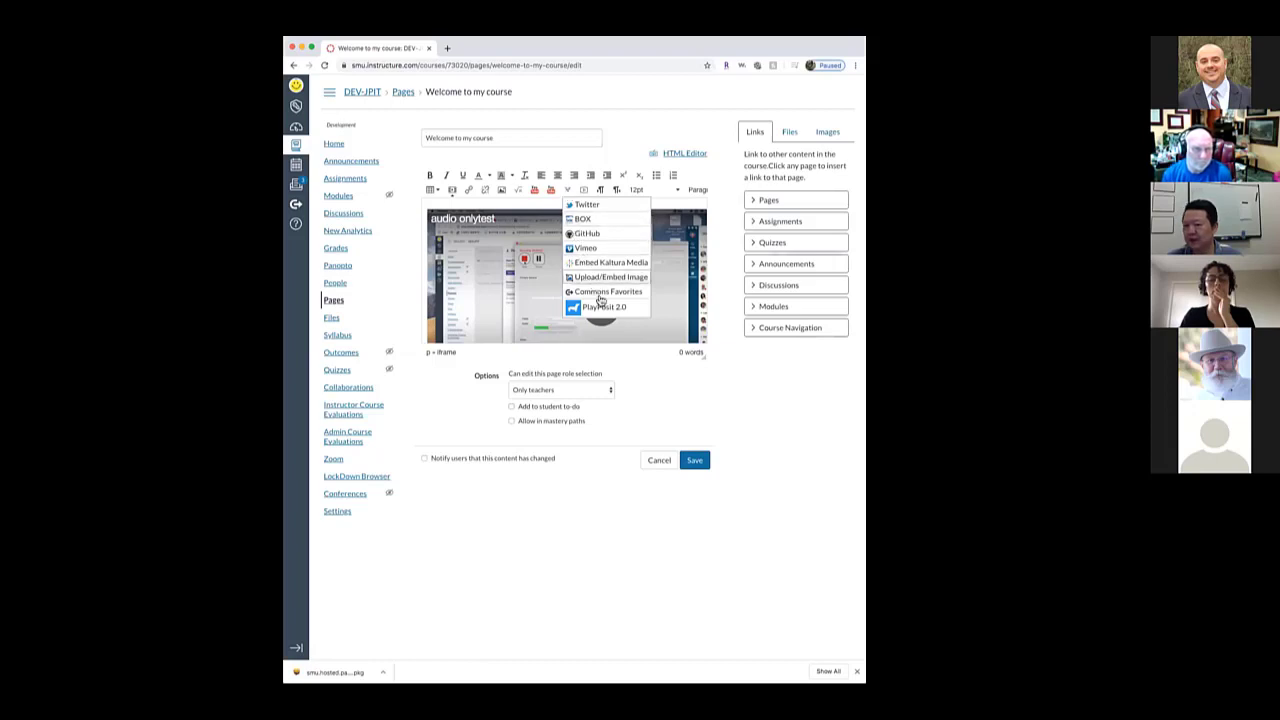
pyautogui.scroll(-1, 602, 310)
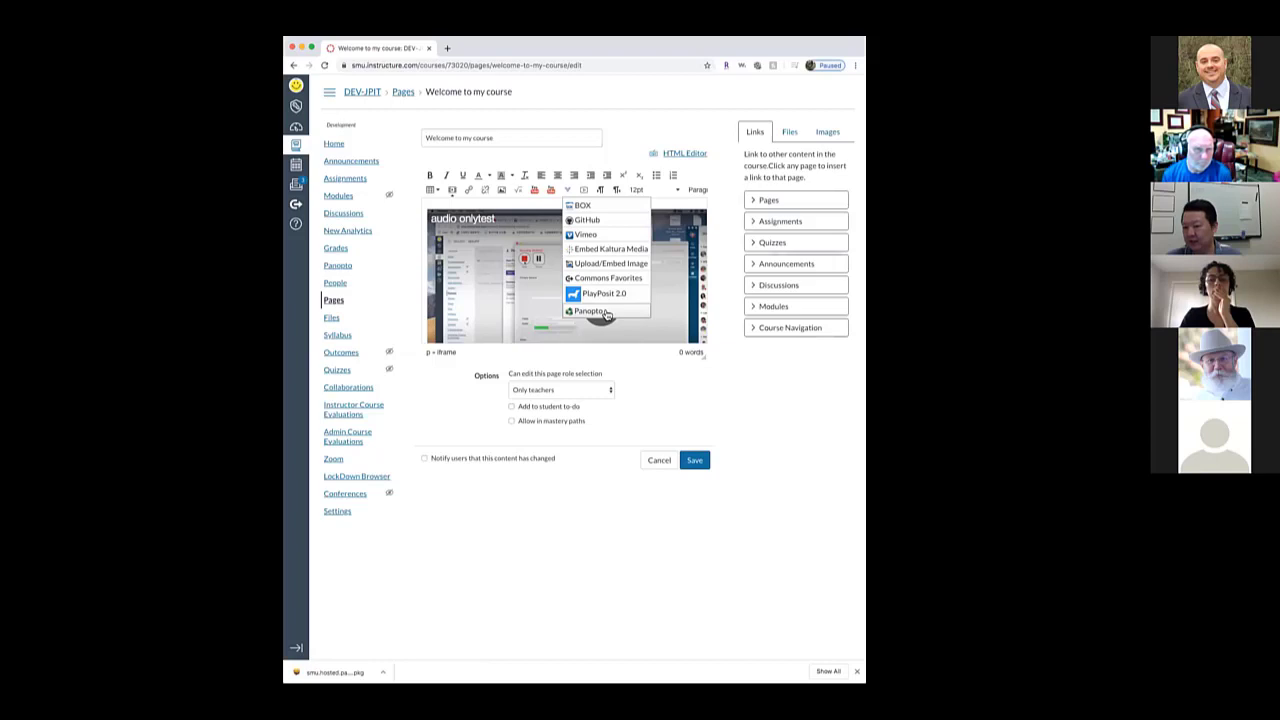
pyautogui.click(605, 313)
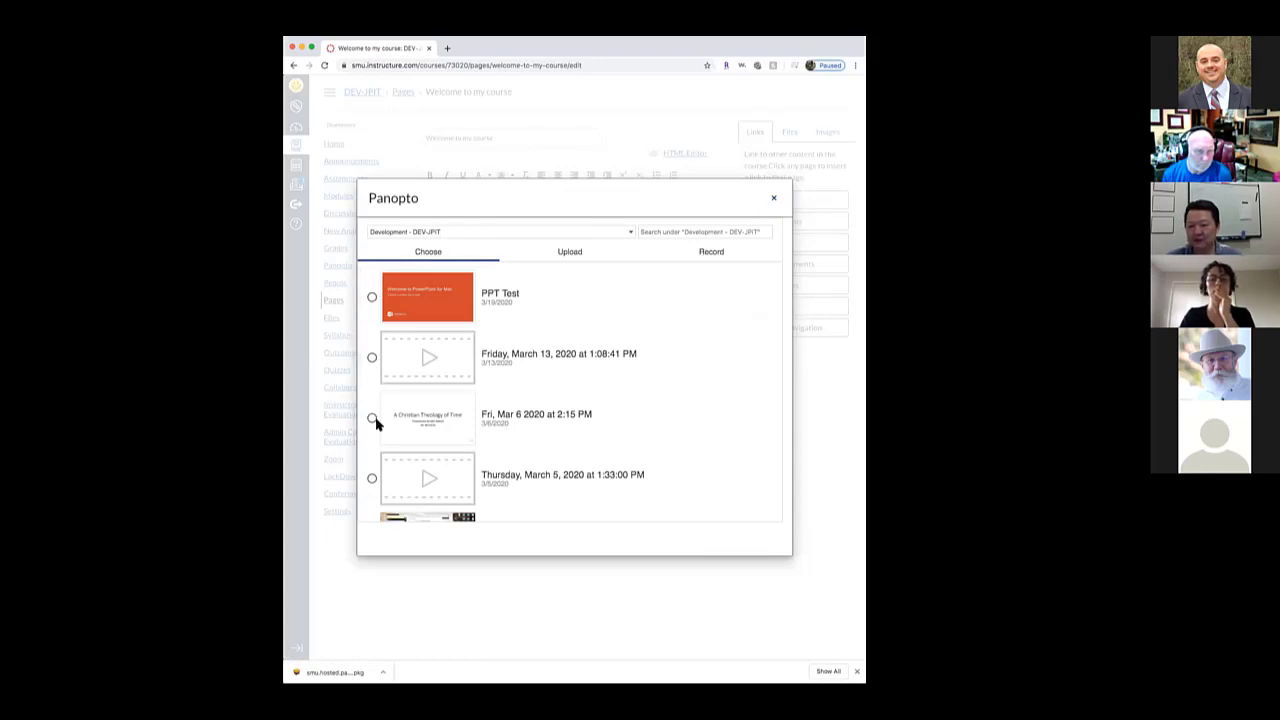
pyautogui.click(372, 298)
pyautogui.click(763, 537)
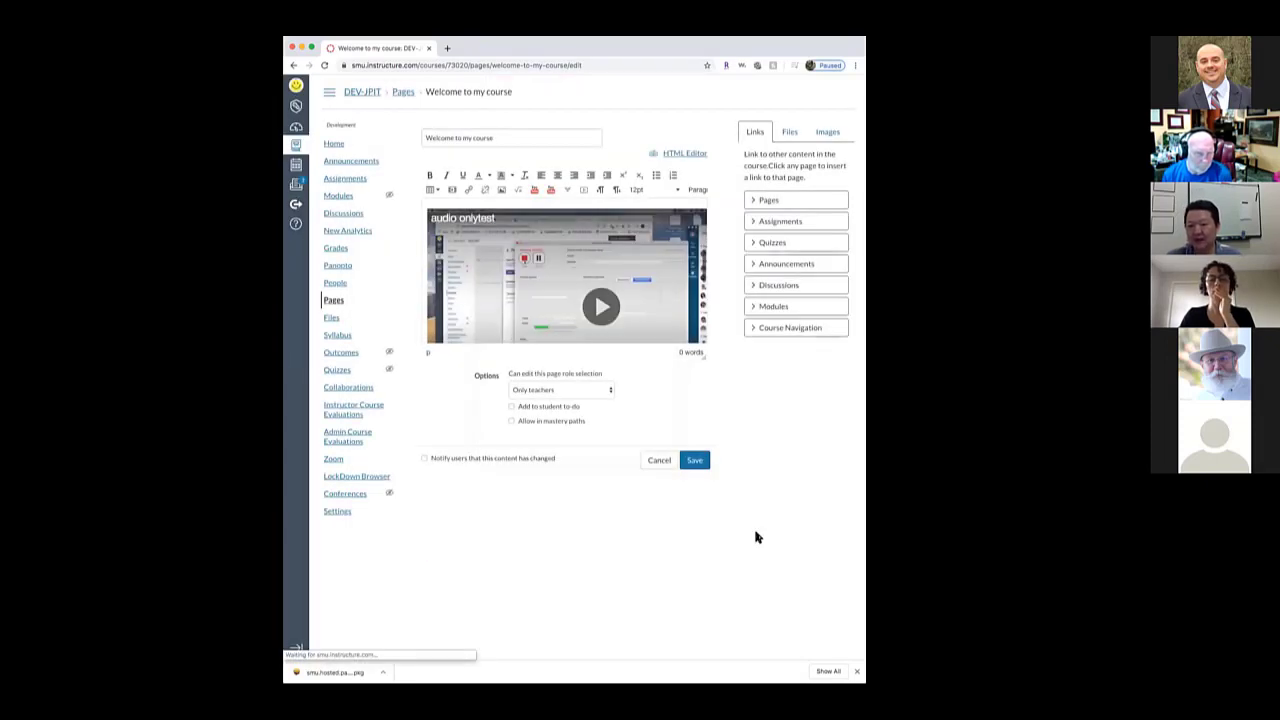
# Check the new PPT Test embed in the editor and save the Welcome to my course page
pyautogui.scroll(-5, 620, 300)
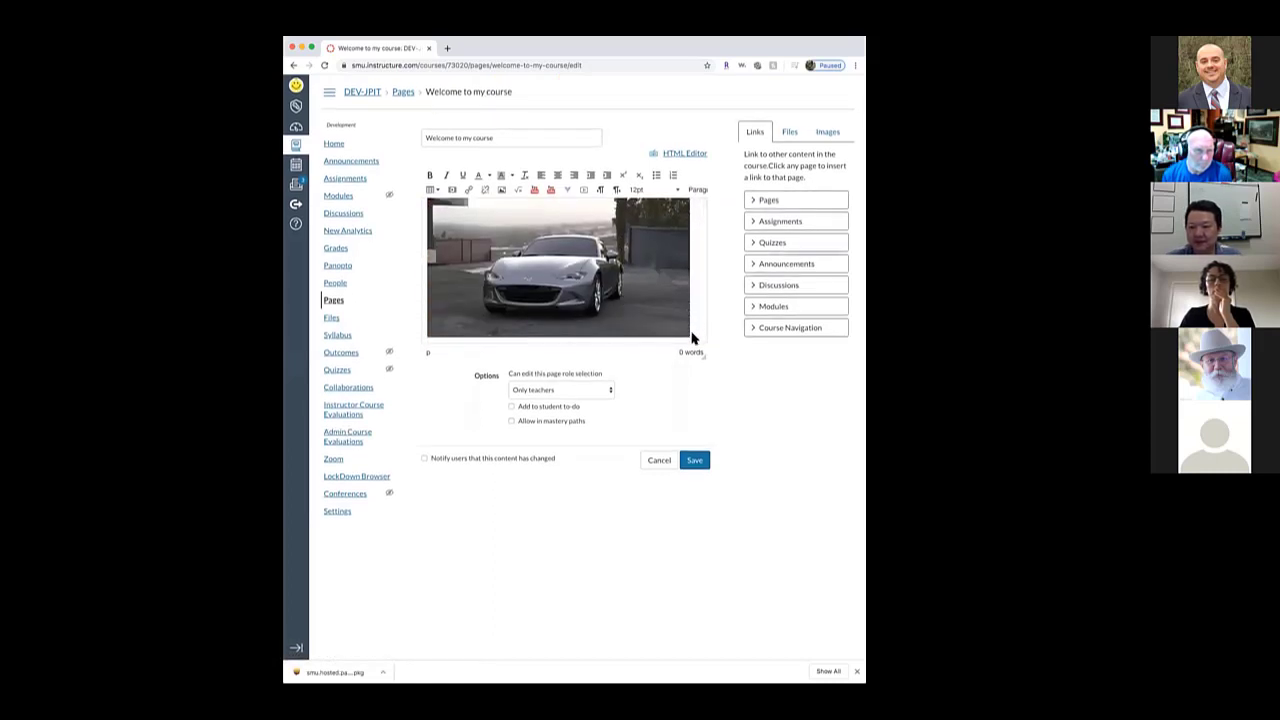
pyautogui.scroll(3, 686, 322)
pyautogui.scroll(5, 686, 322)
pyautogui.hscroll(1, 622, 274)
pyautogui.scroll(-1, 616, 270)
pyautogui.scroll(-1, 616, 270)
pyautogui.click(695, 462)
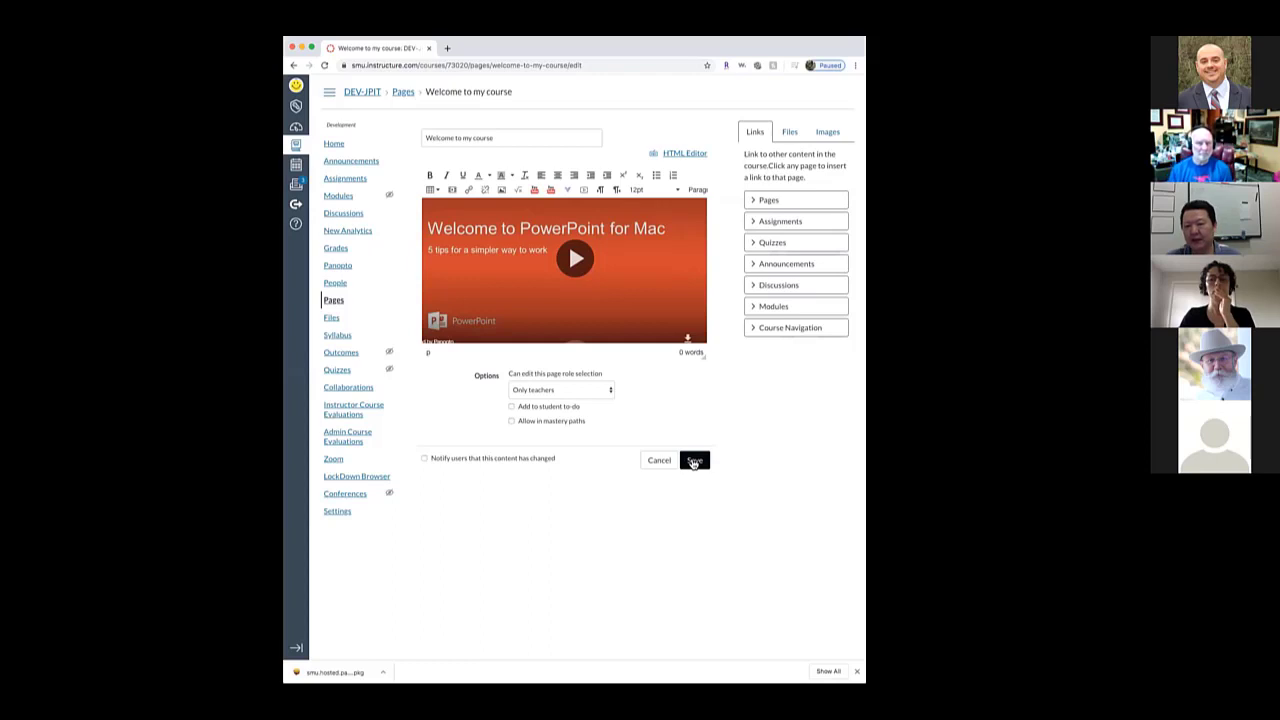
pyautogui.click(693, 462)
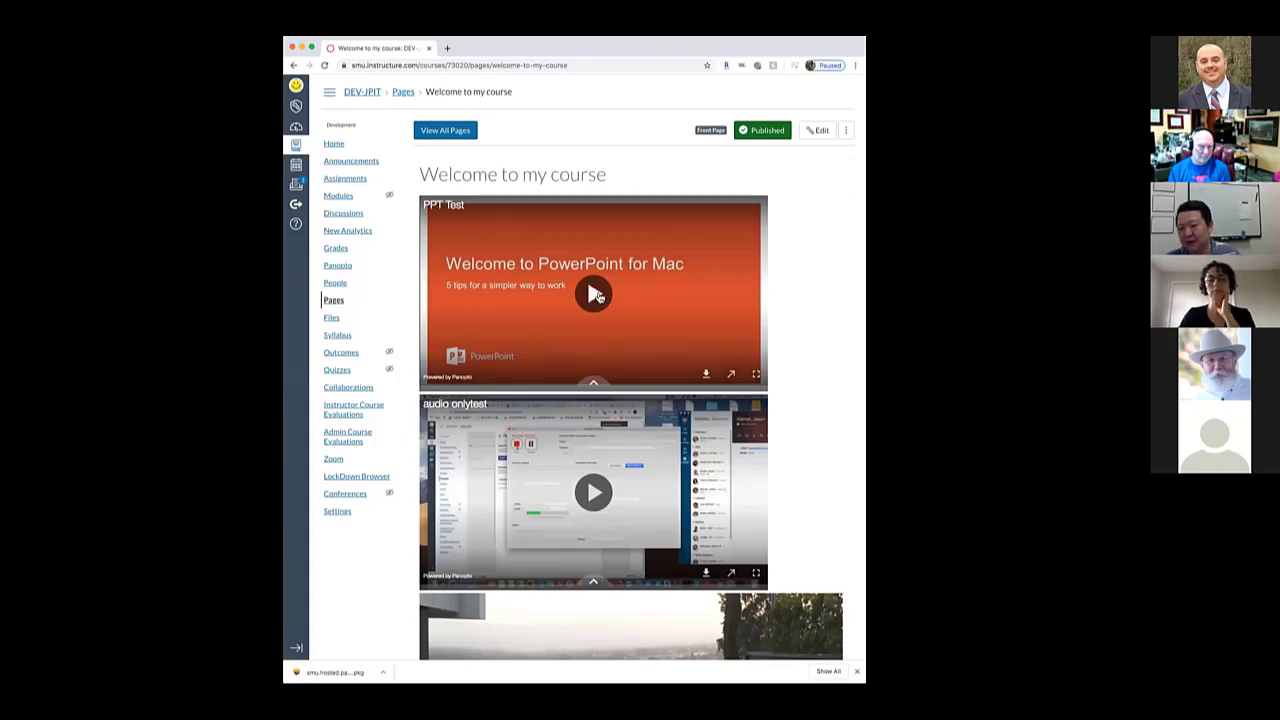
# Play the embedded PPT Test video, then go to the course's Panopto video list
pyautogui.click(594, 294)
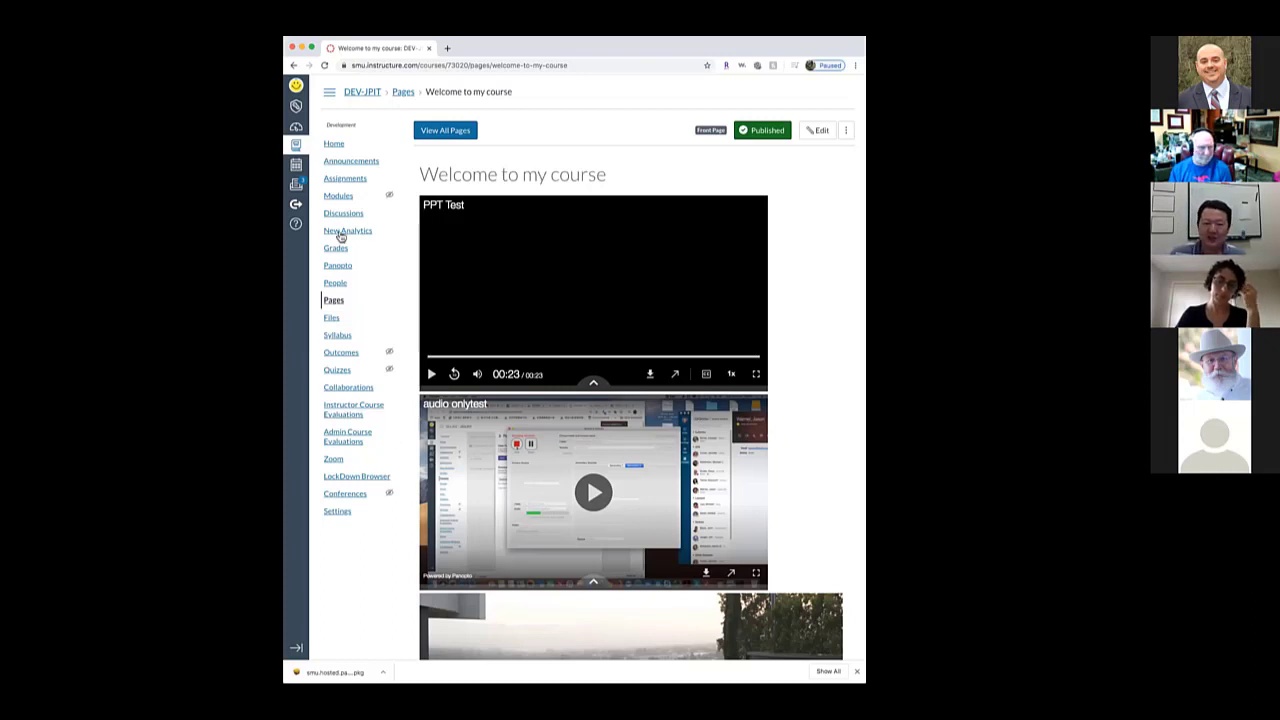
pyautogui.click(347, 265)
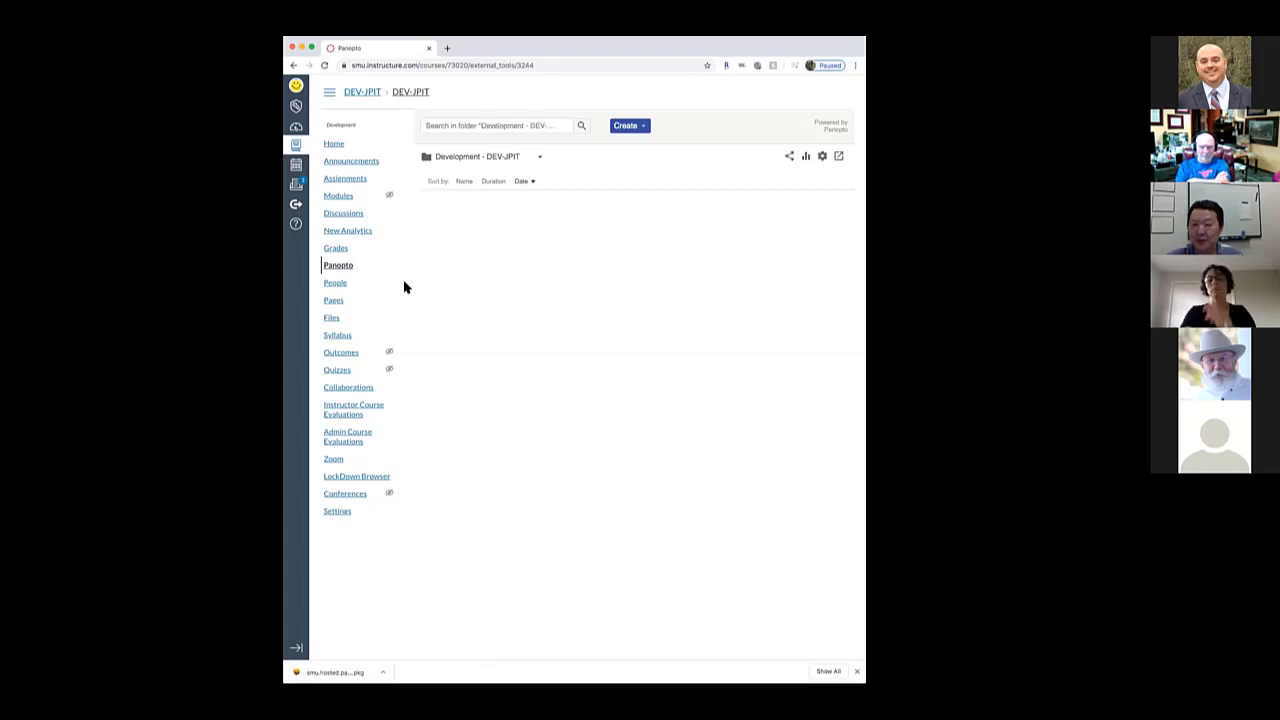
# Start a new session via Create > Record a new session, then close the Panopto recorder window
pyautogui.click(627, 127)
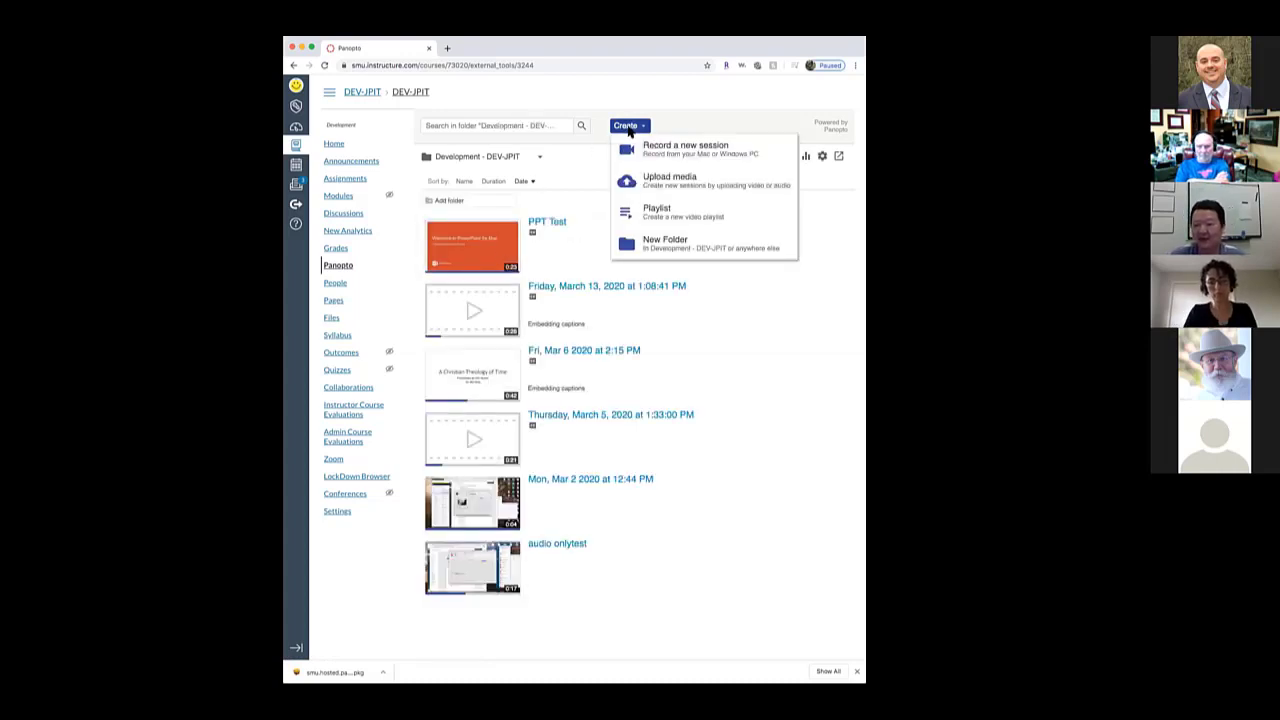
pyautogui.click(677, 150)
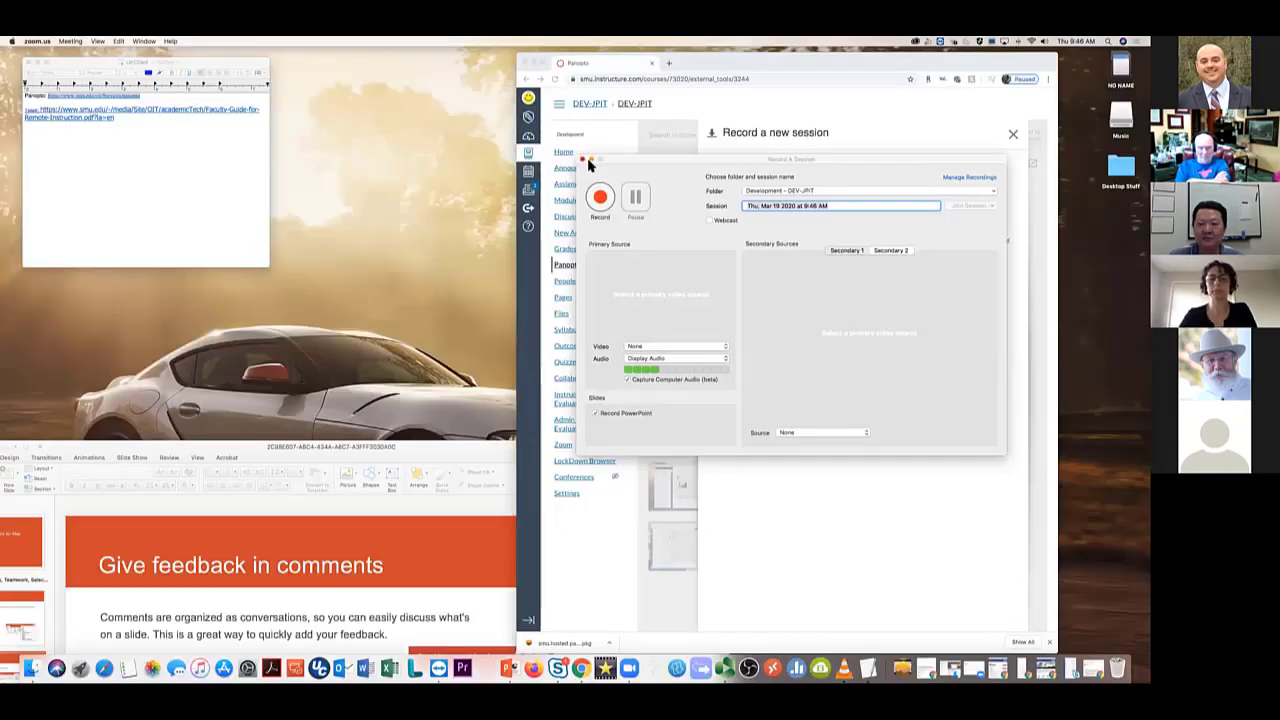
pyautogui.click(586, 160)
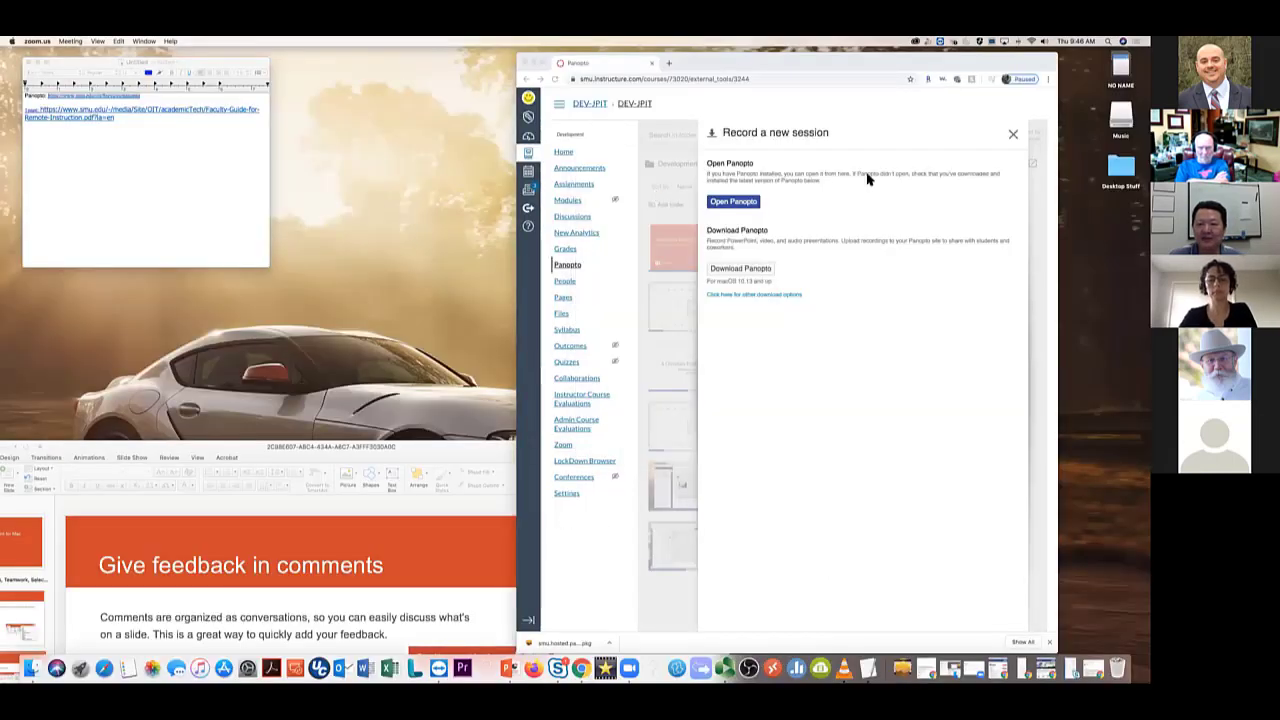
# Dismiss the Record a new session panel and choose Create > Record a new session again
pyautogui.click(1010, 137)
pyautogui.click(1011, 136)
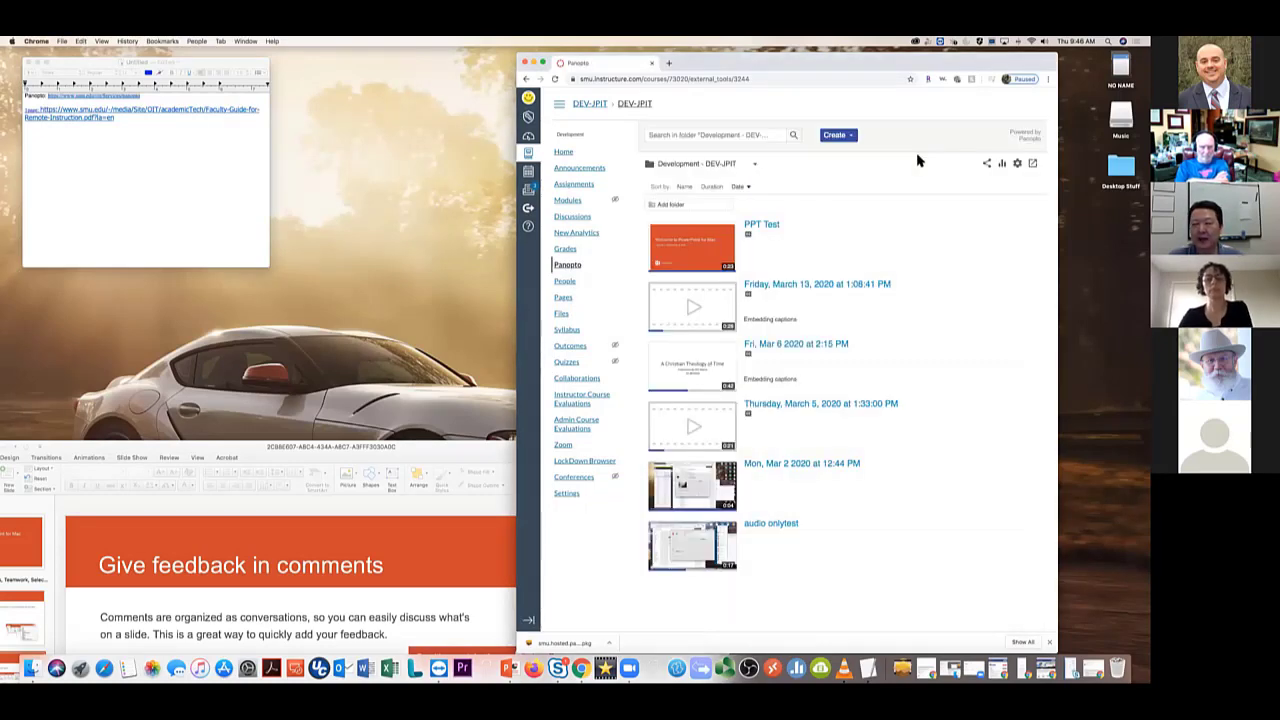
pyautogui.click(838, 136)
pyautogui.click(852, 158)
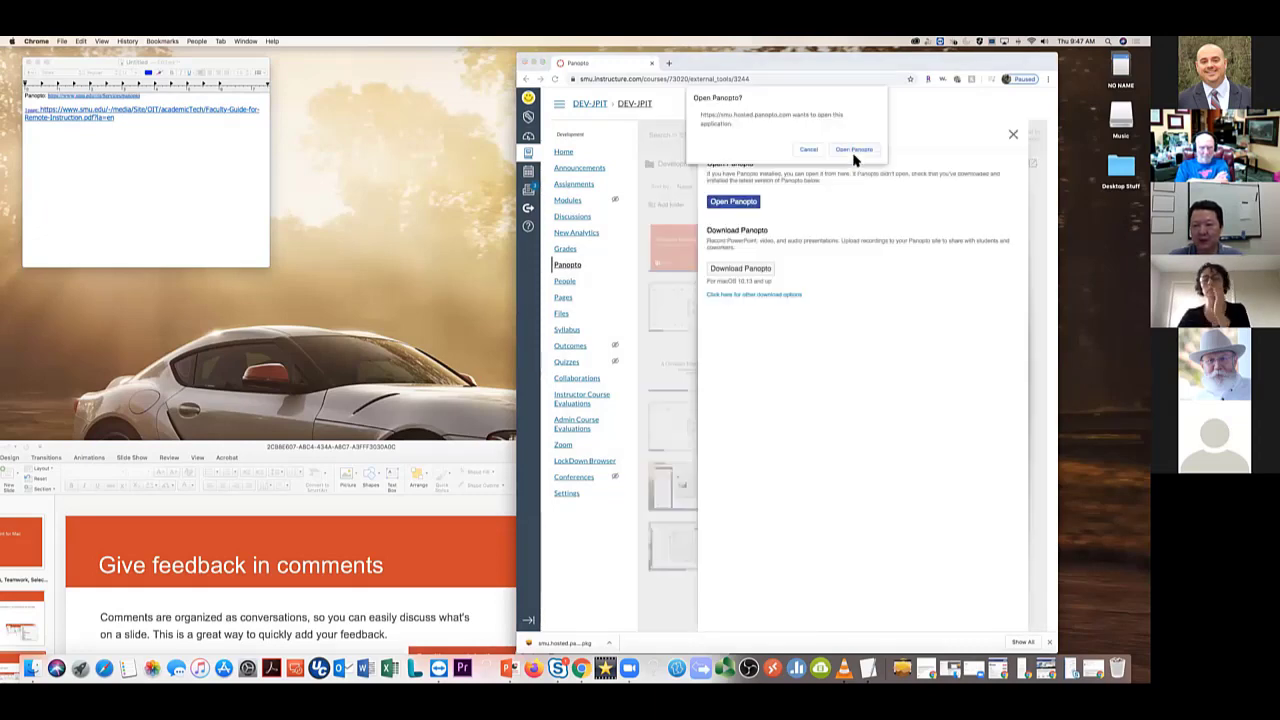
# Launch the Panopto recorder and switch the primary video source from None to FaceTime HD Camera
pyautogui.click(855, 150)
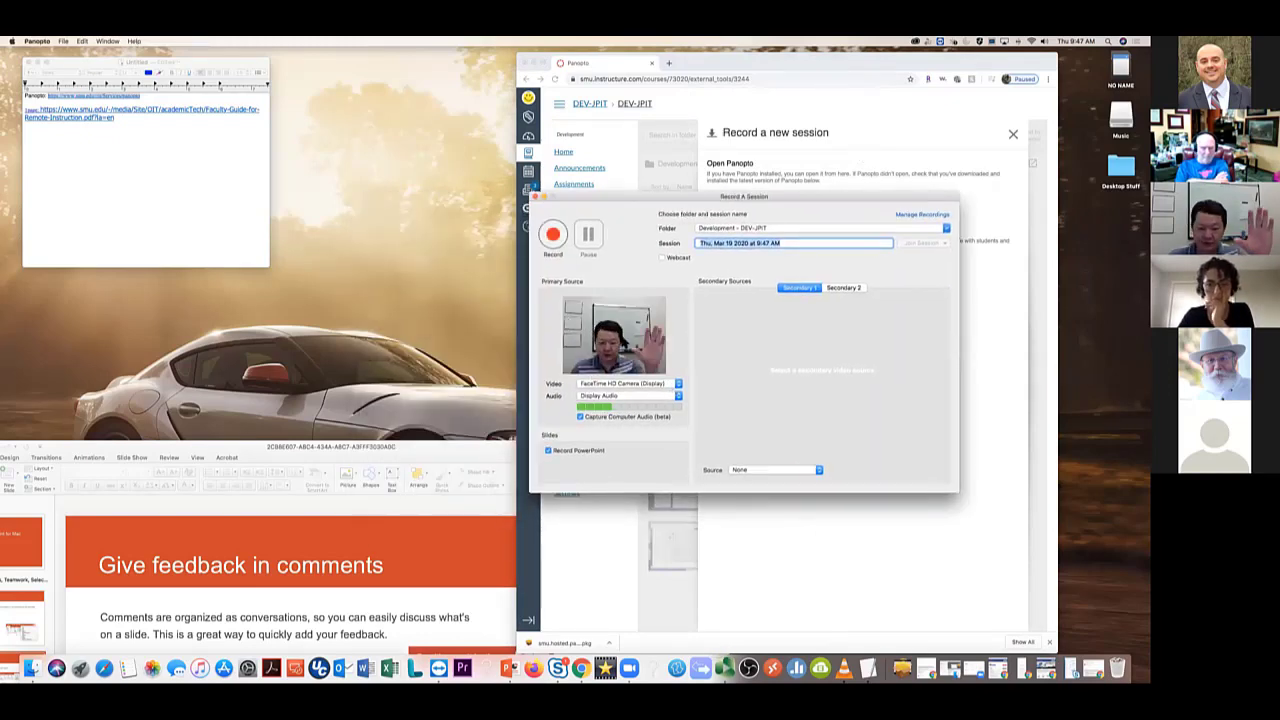
pyautogui.click(655, 383)
pyautogui.click(647, 370)
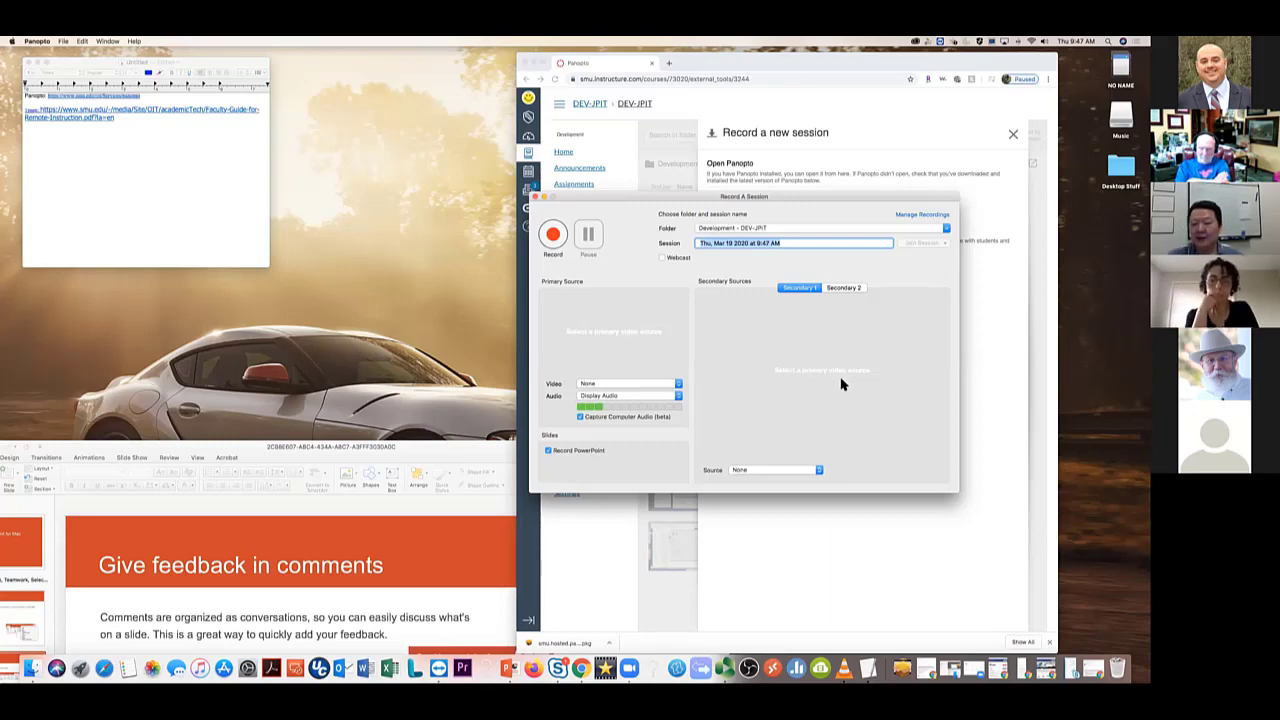
pyautogui.click(663, 384)
pyautogui.click(655, 400)
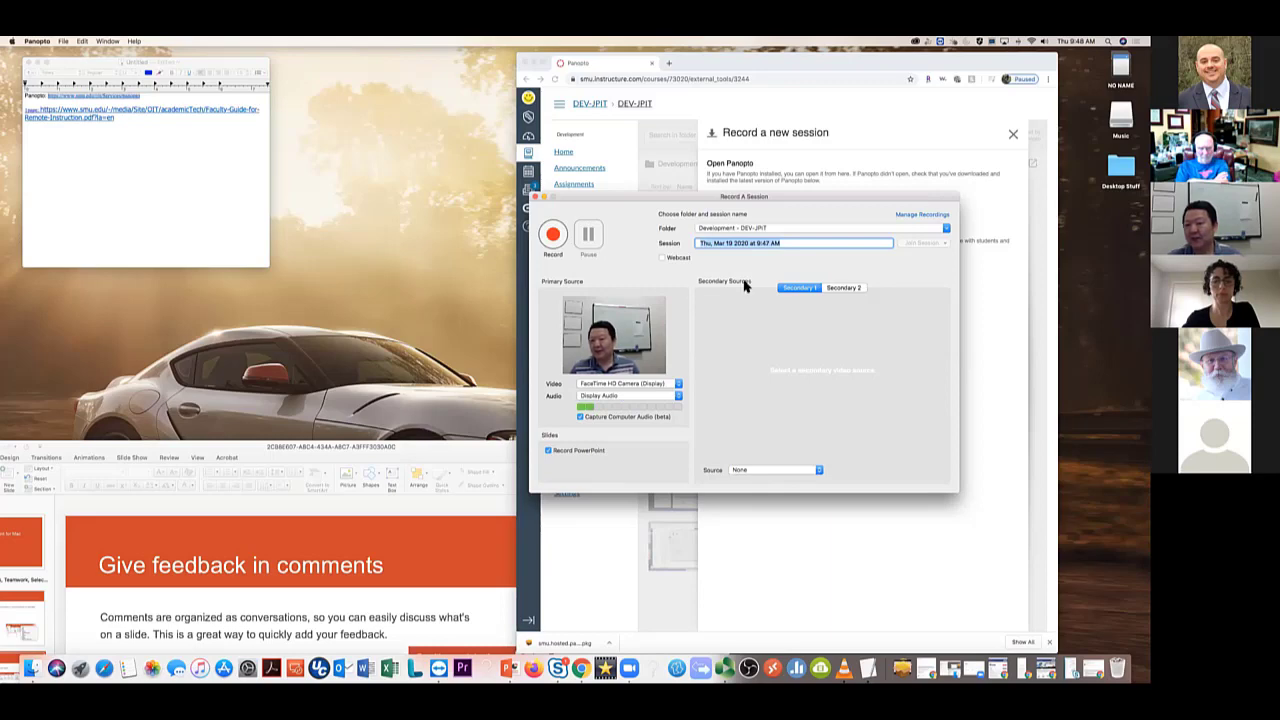
# Leave the Secondary Source at None and close the recorder without recording
pyautogui.click(794, 468)
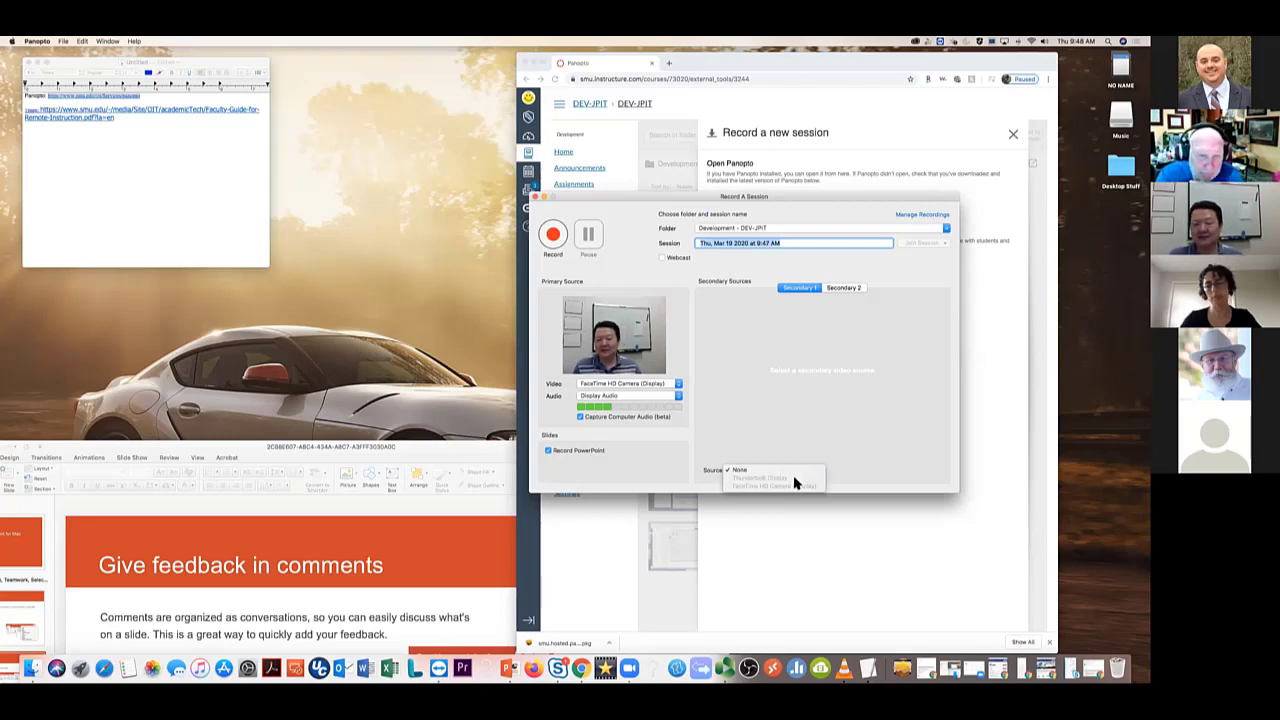
pyautogui.click(536, 197)
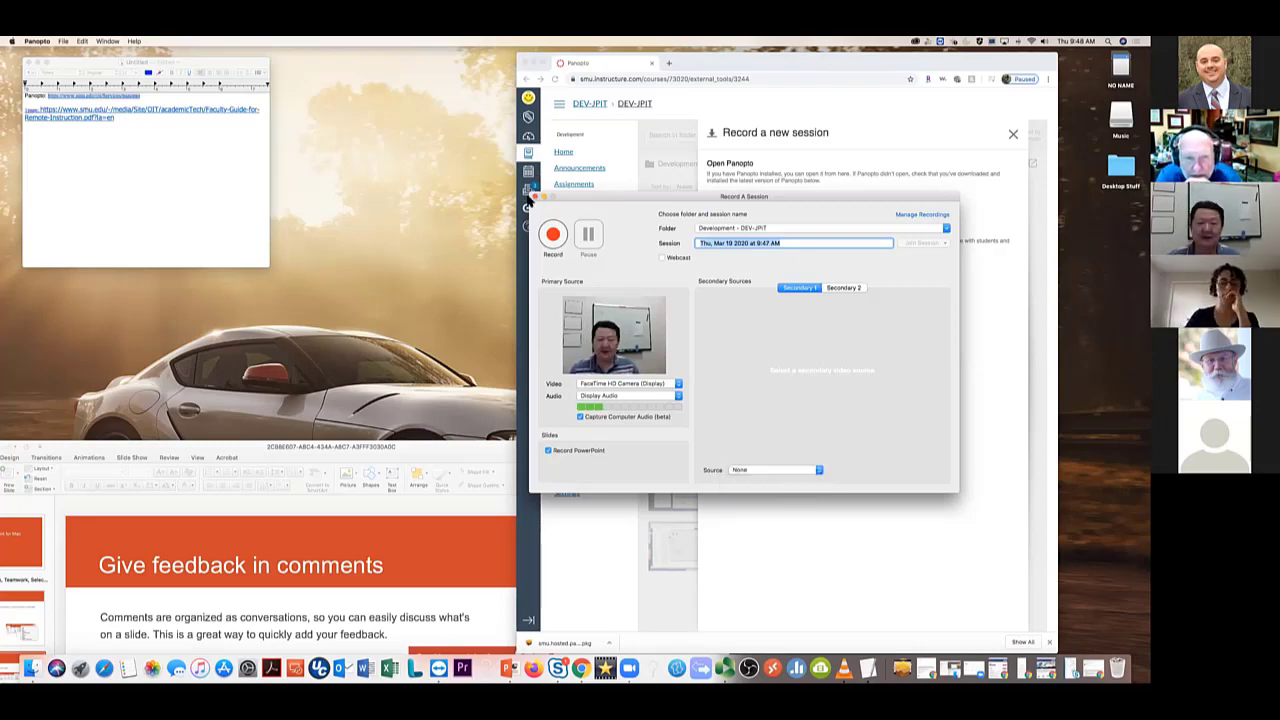
pyautogui.click(536, 197)
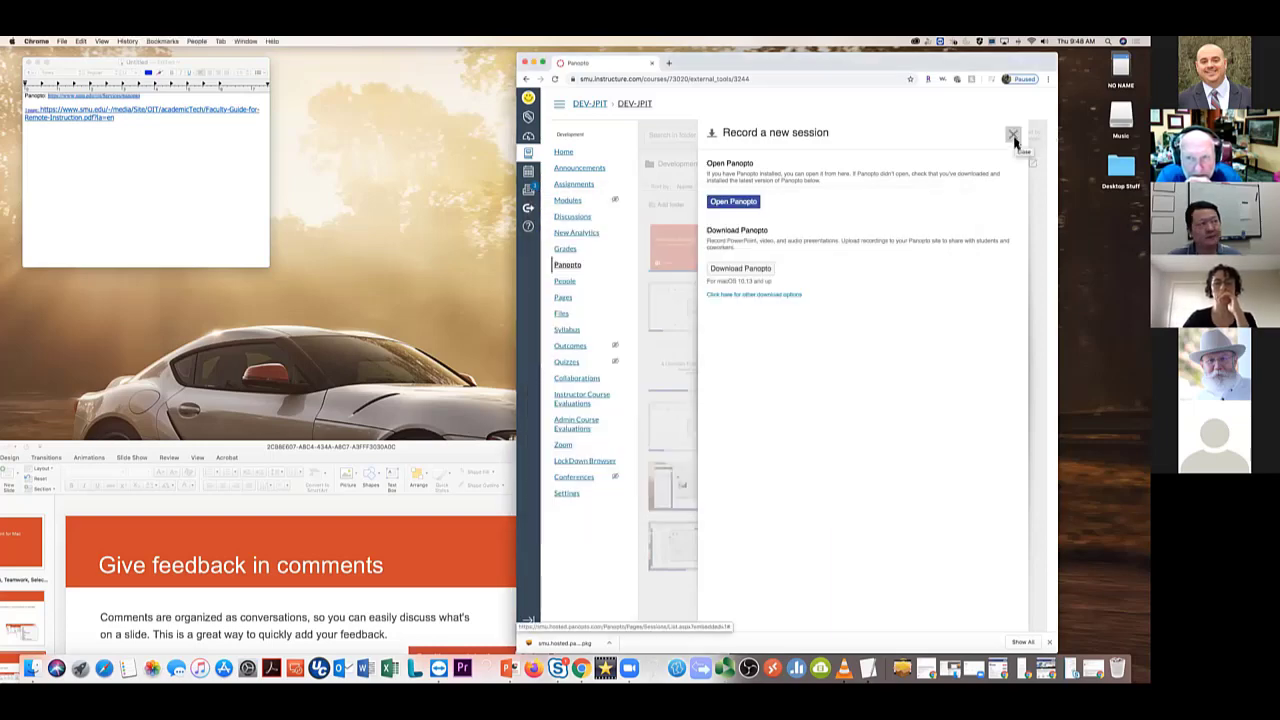
# Dismiss the panel, choose Create > Record a new session again, and allow the Panopto app to open
pyautogui.click(1013, 136)
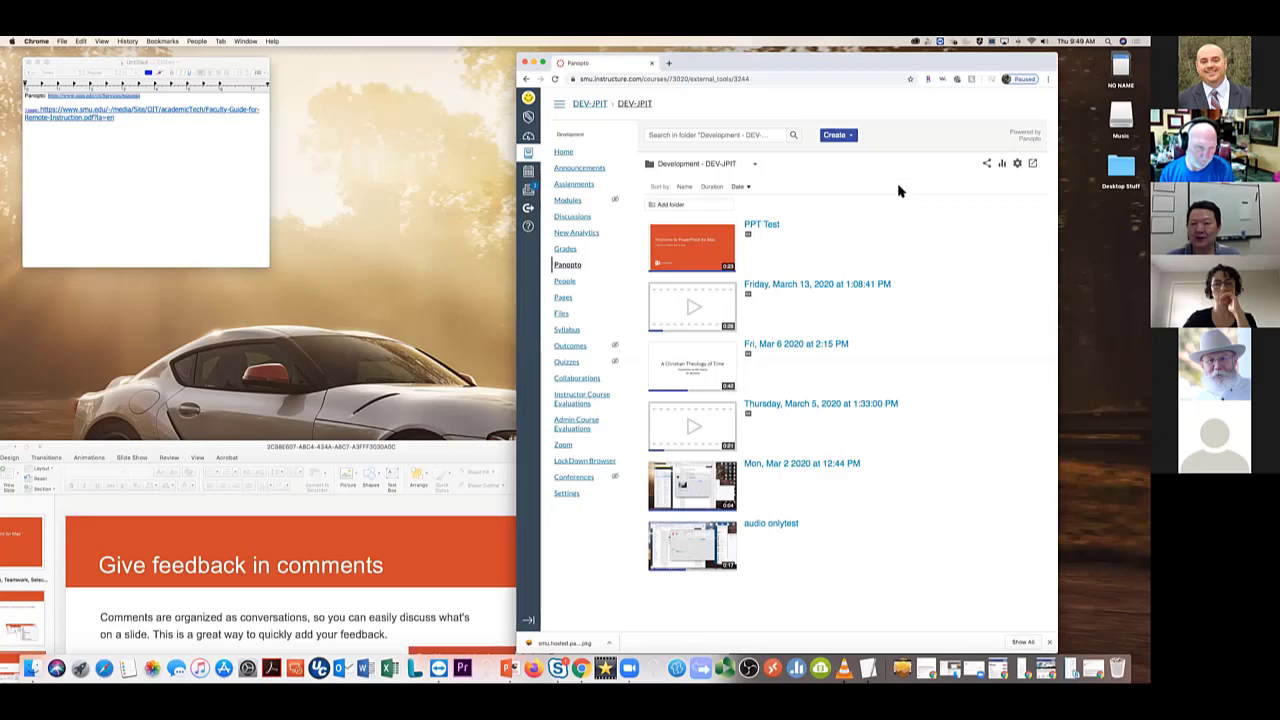
pyautogui.click(840, 136)
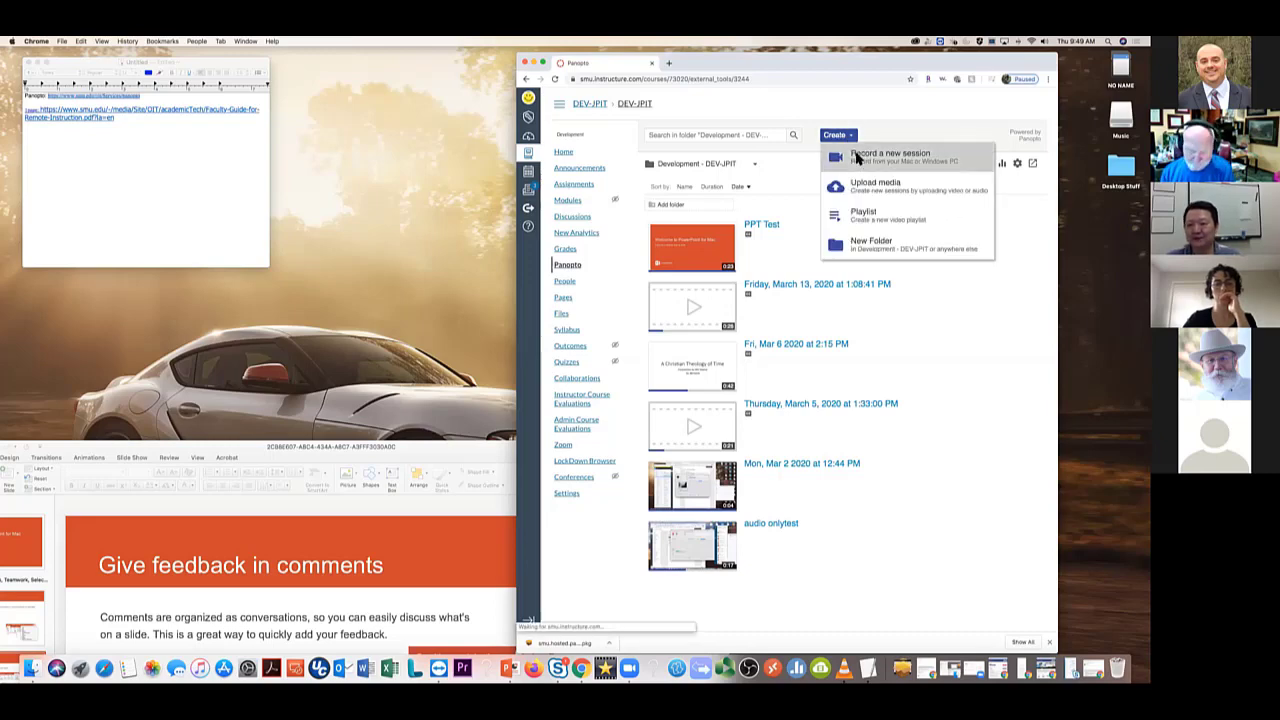
pyautogui.click(880, 154)
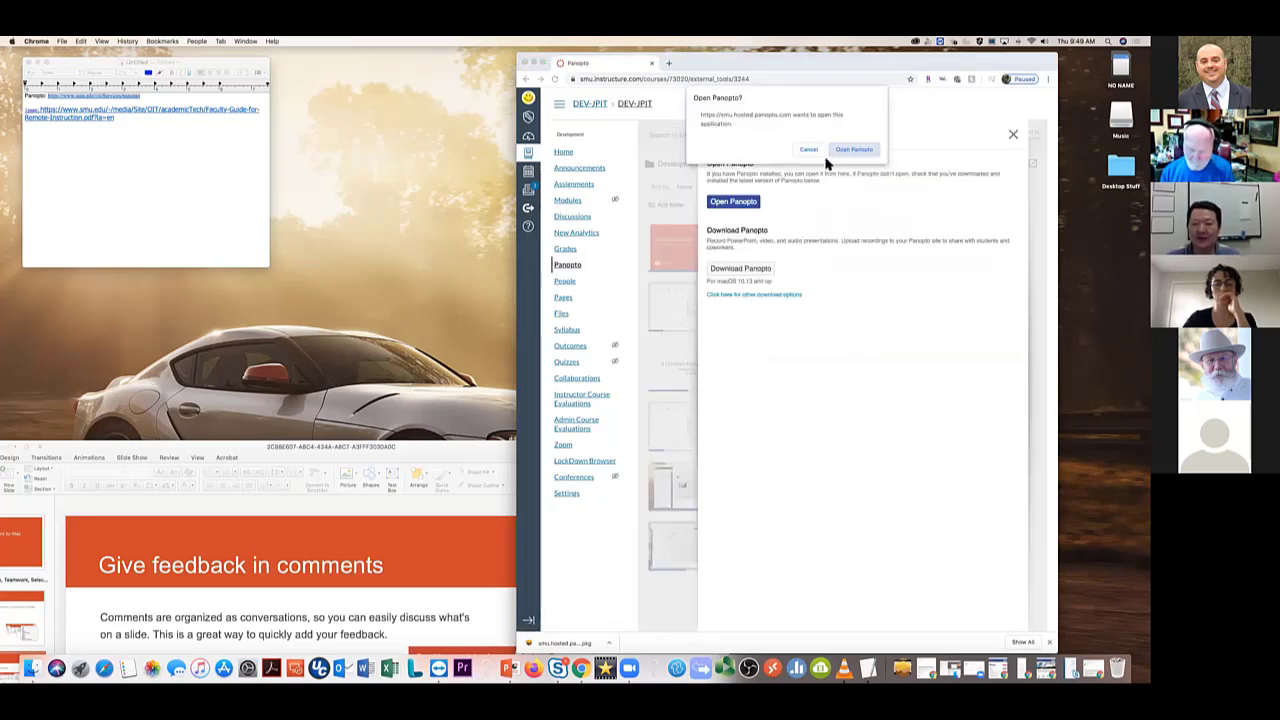
pyautogui.click(850, 150)
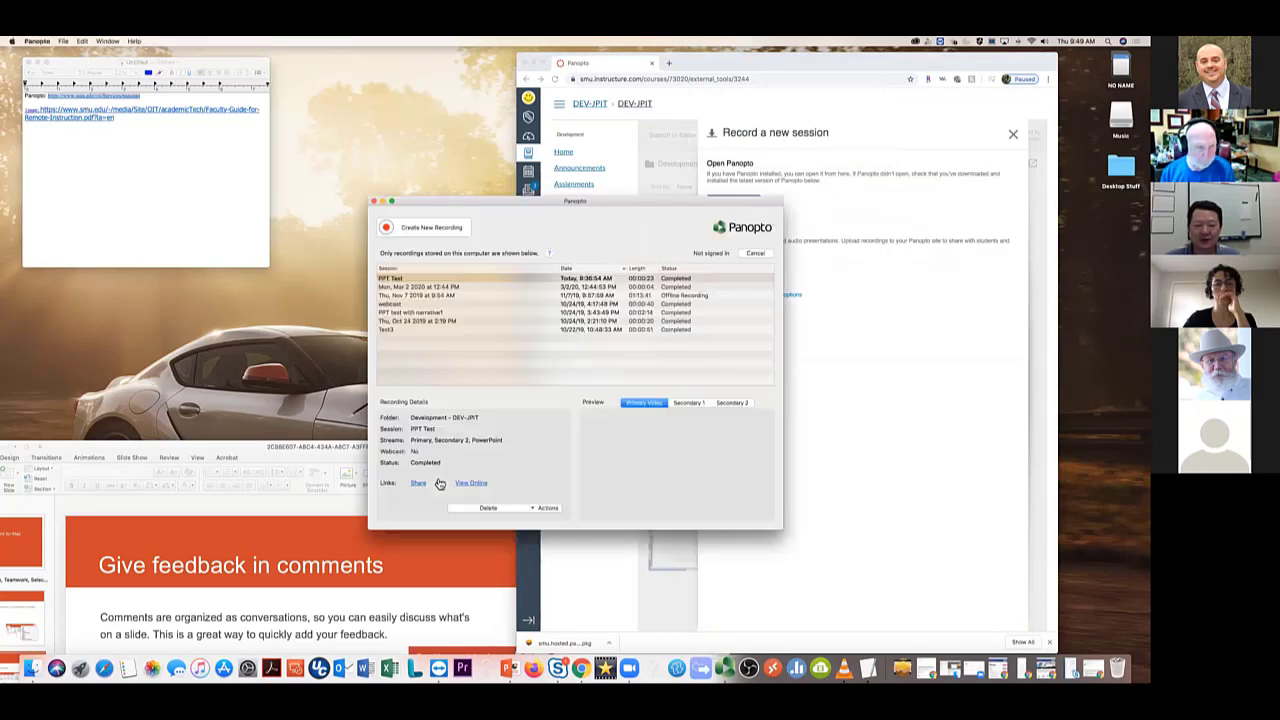
# Record a 4-second webcam session, upload it to Development - DEV-JPIT, and close the recorder
pyautogui.click(380, 455)
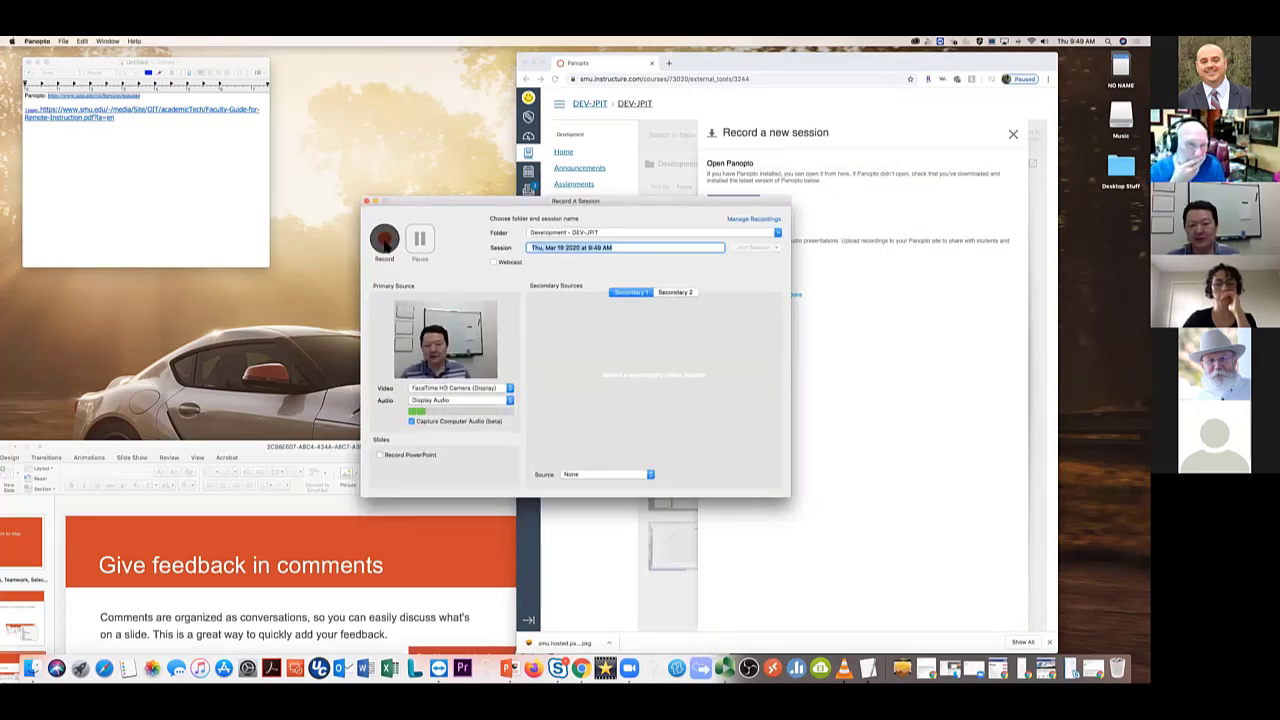
pyautogui.click(385, 240)
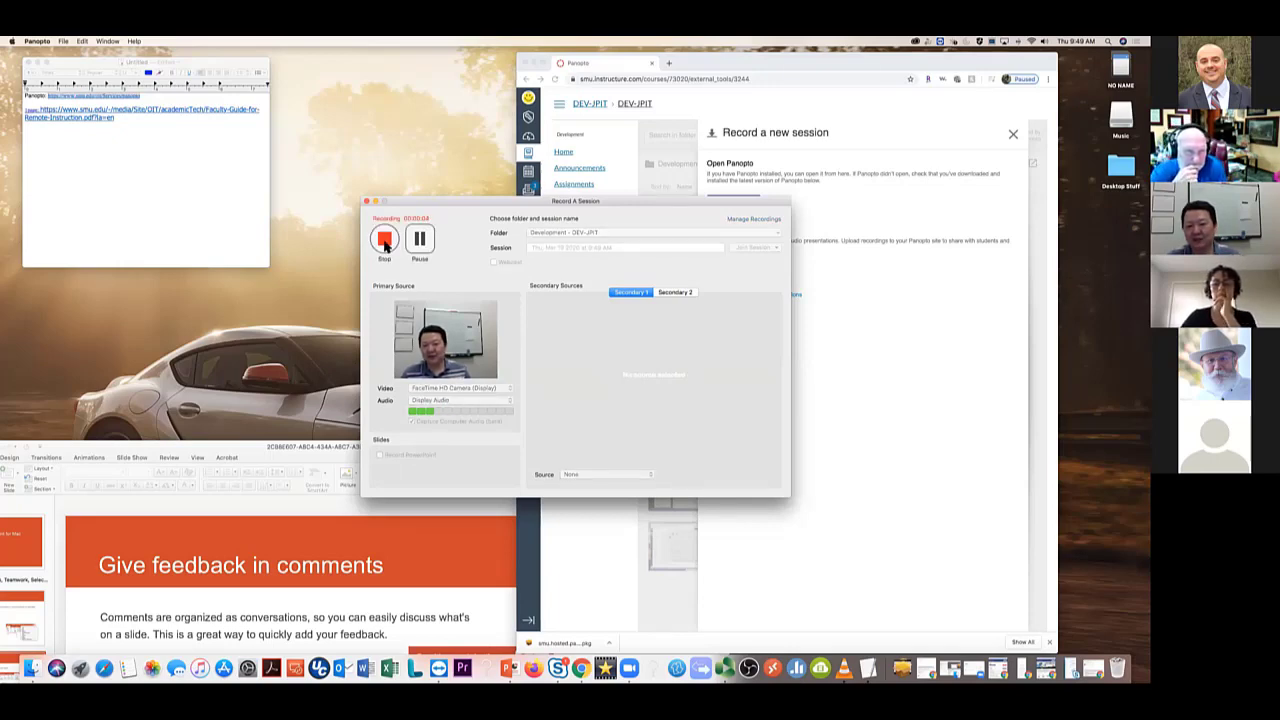
pyautogui.click(385, 240)
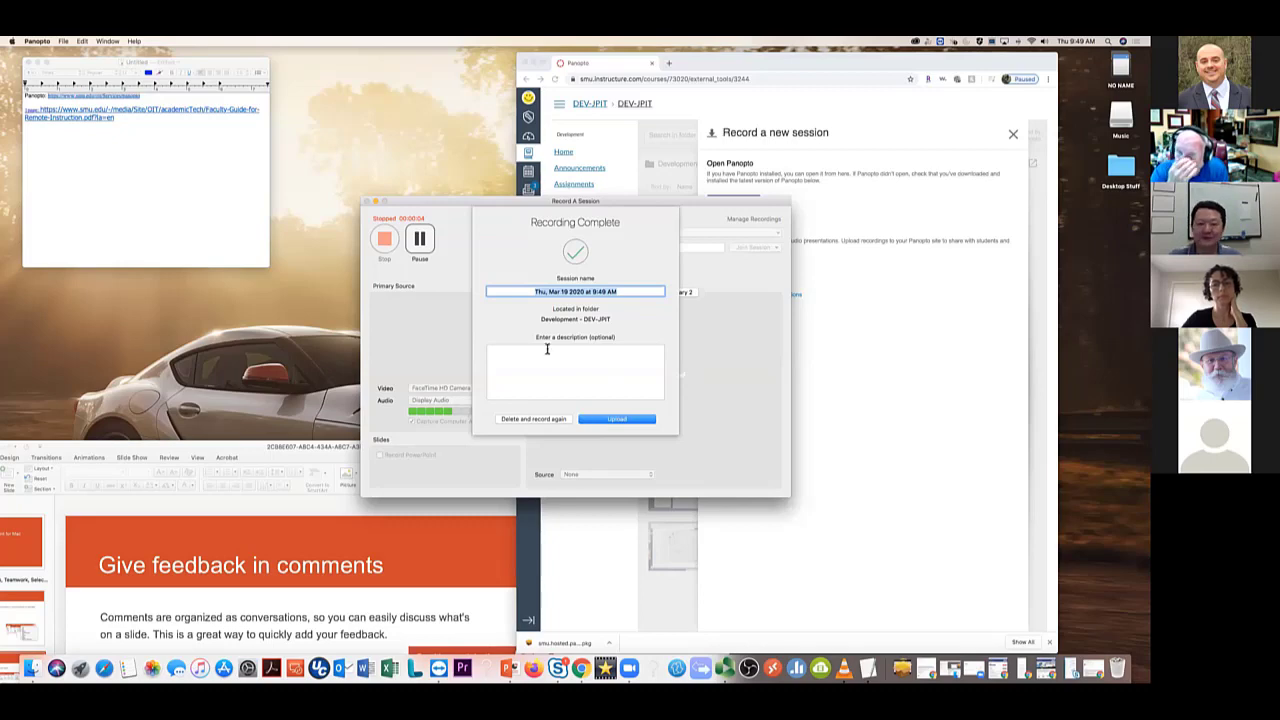
pyautogui.click(617, 420)
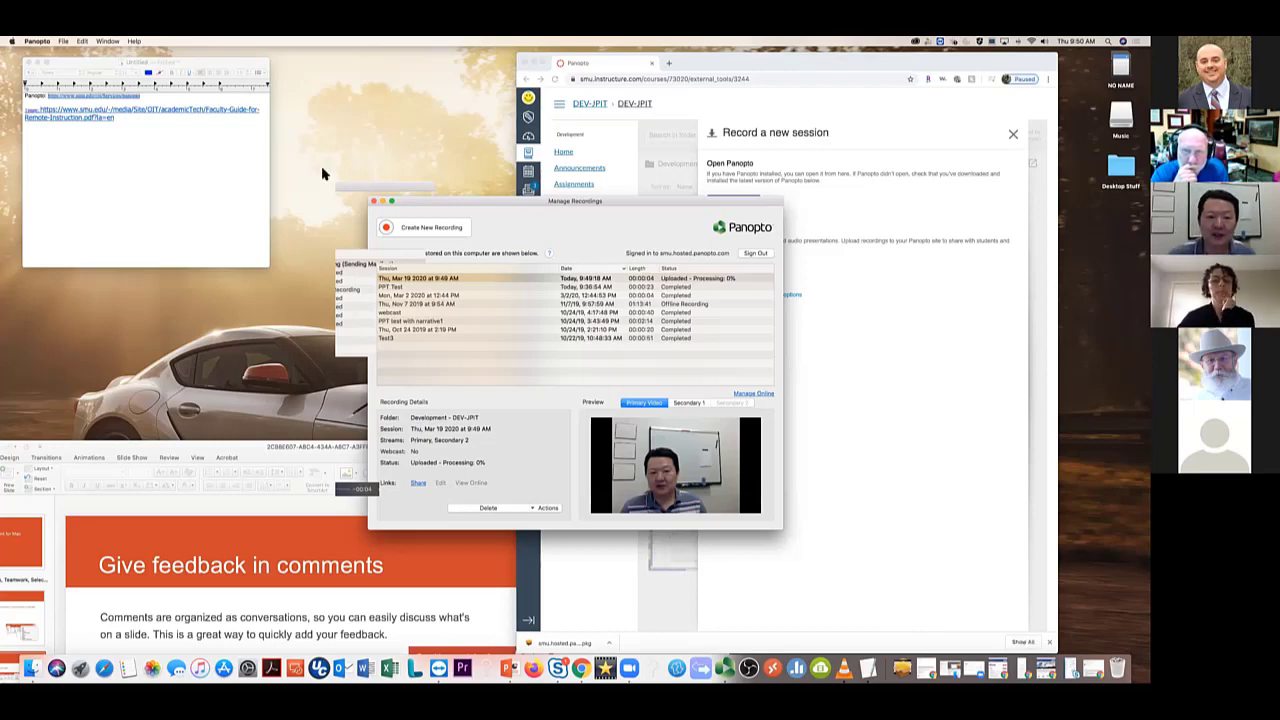
pyautogui.click(374, 201)
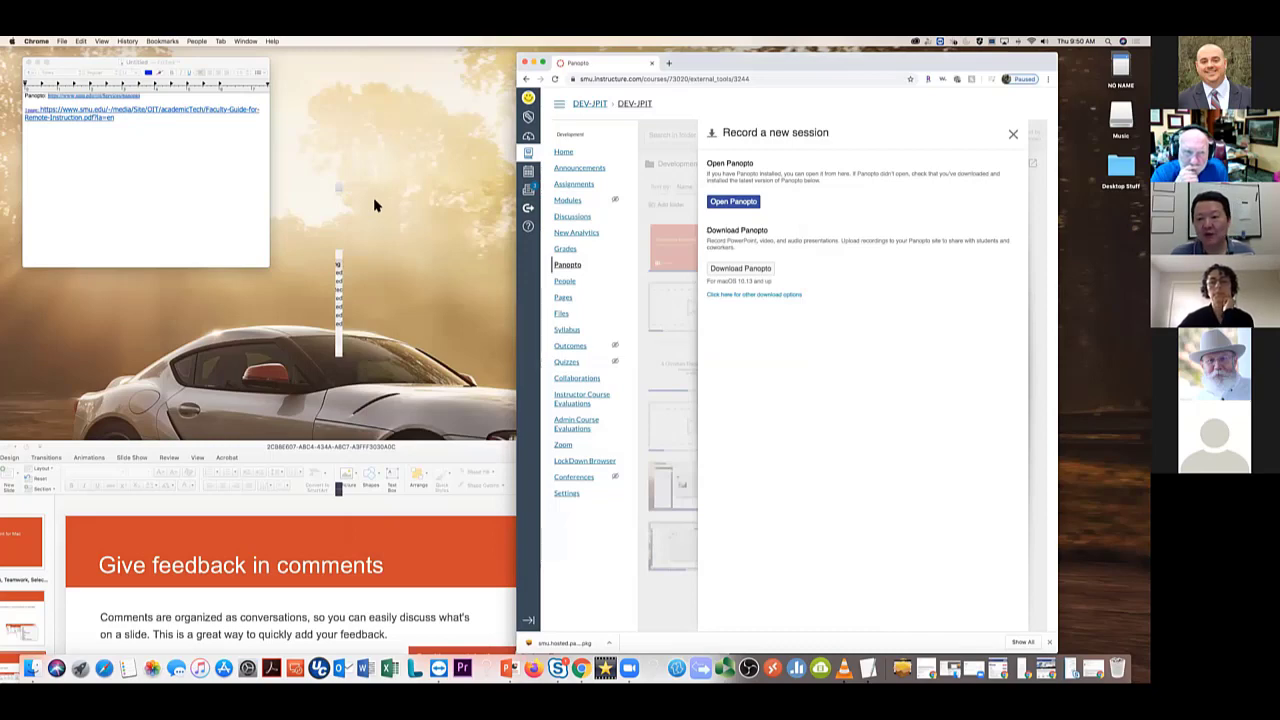
# Set PPT Test's sharing access to 'Anyone with the link'
pyautogui.click(1013, 134)
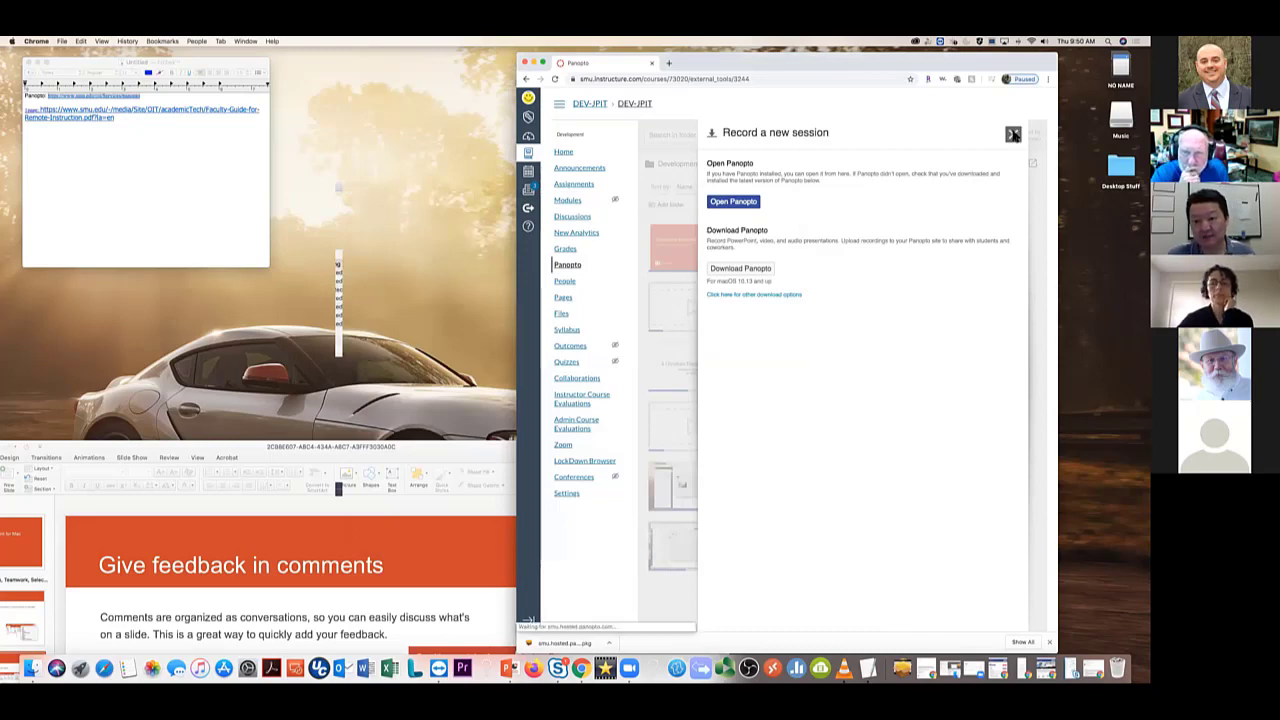
pyautogui.moveTo(766, 249)
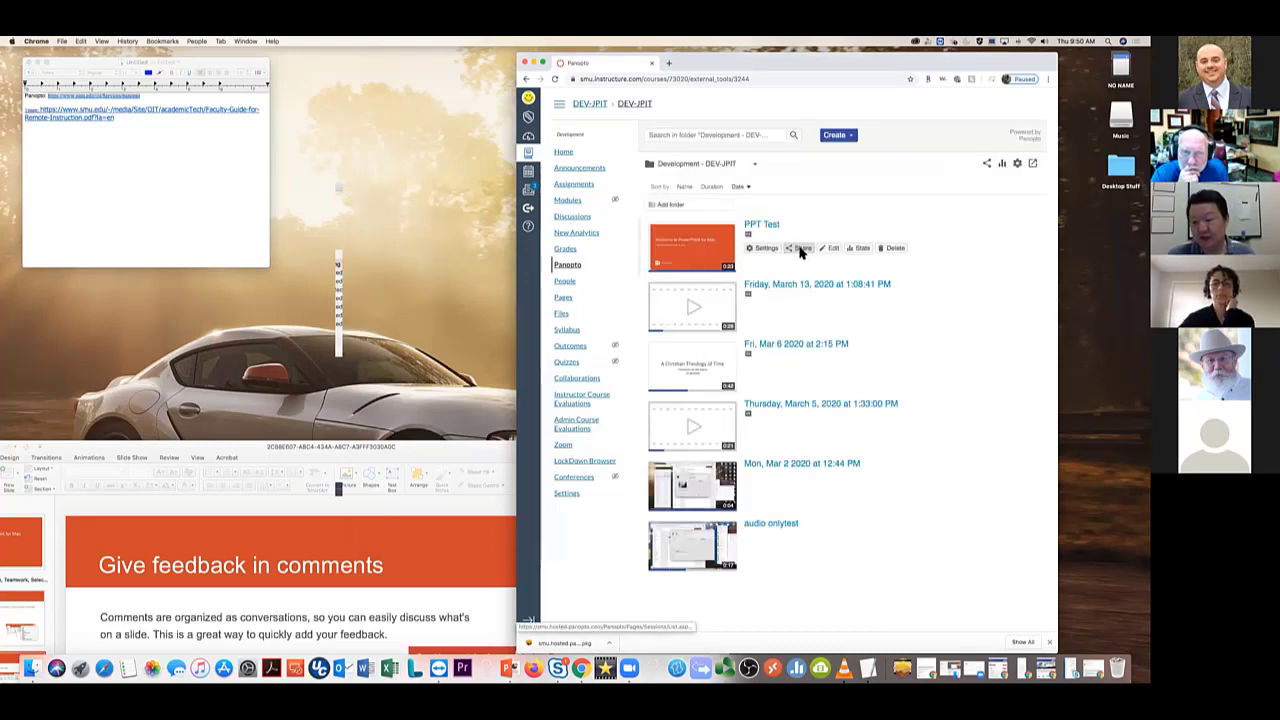
pyautogui.click(800, 249)
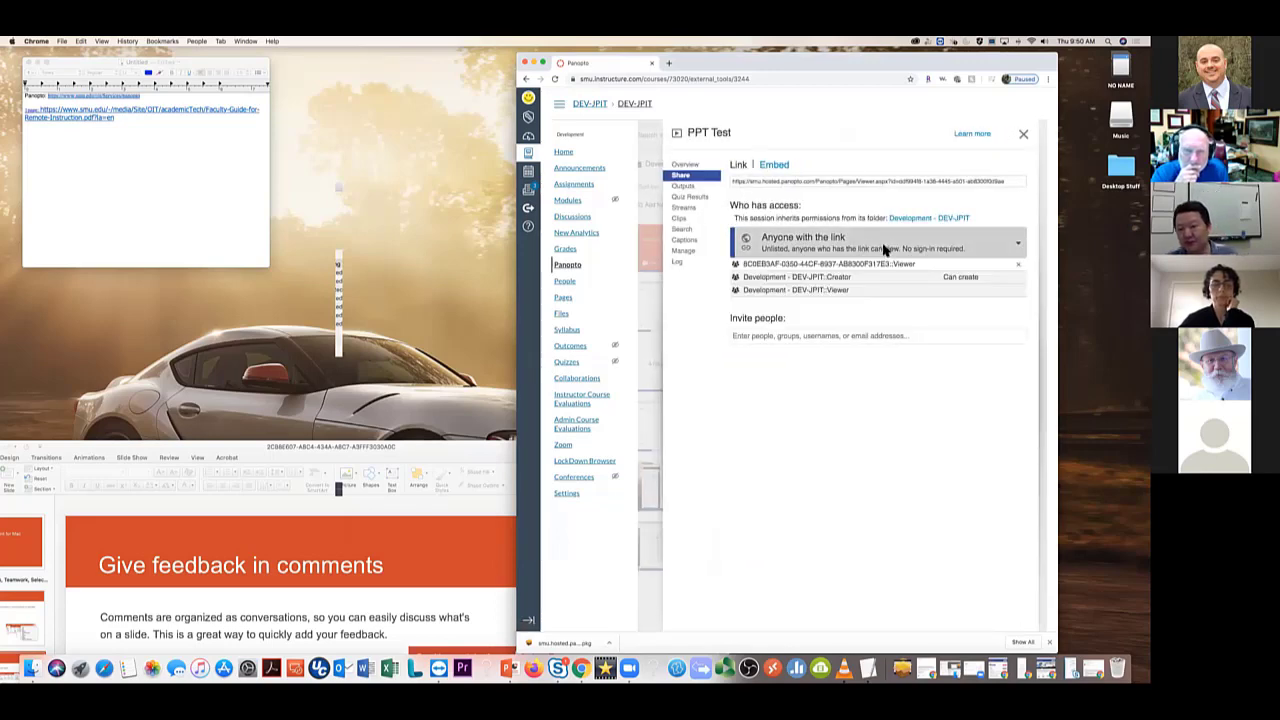
pyautogui.click(884, 249)
pyautogui.click(782, 276)
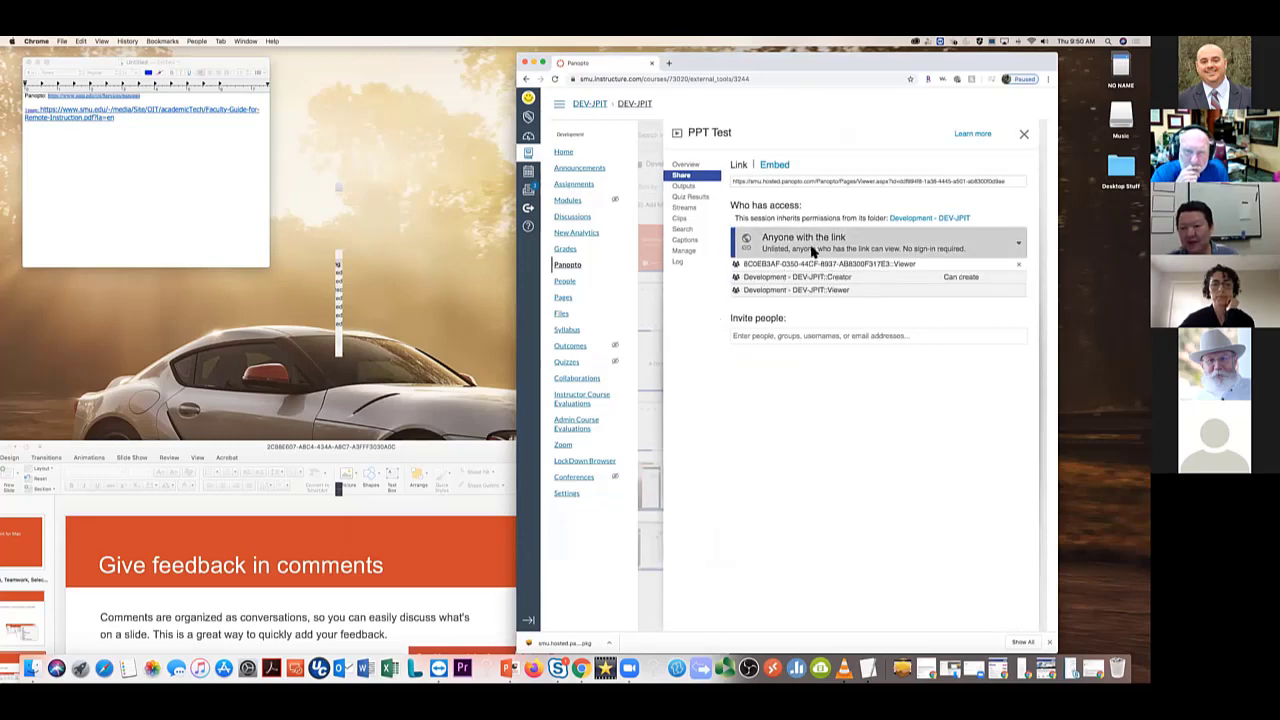
pyautogui.click(813, 250)
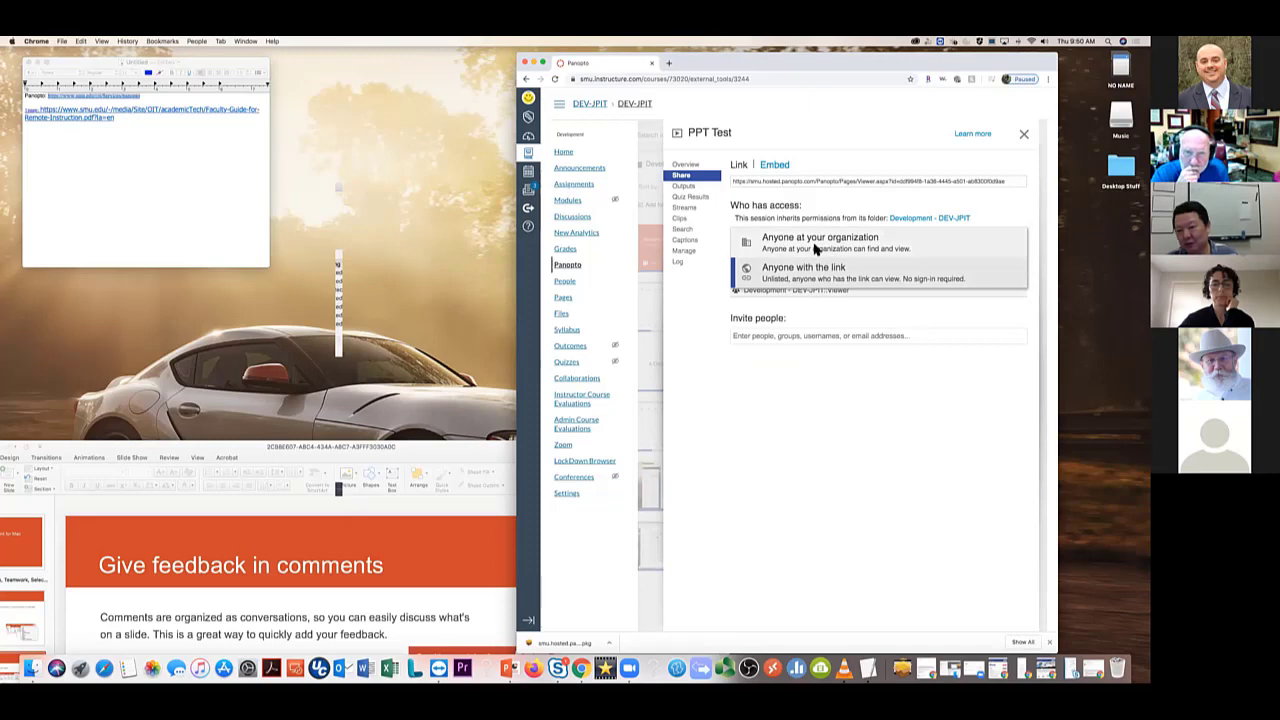
pyautogui.click(810, 272)
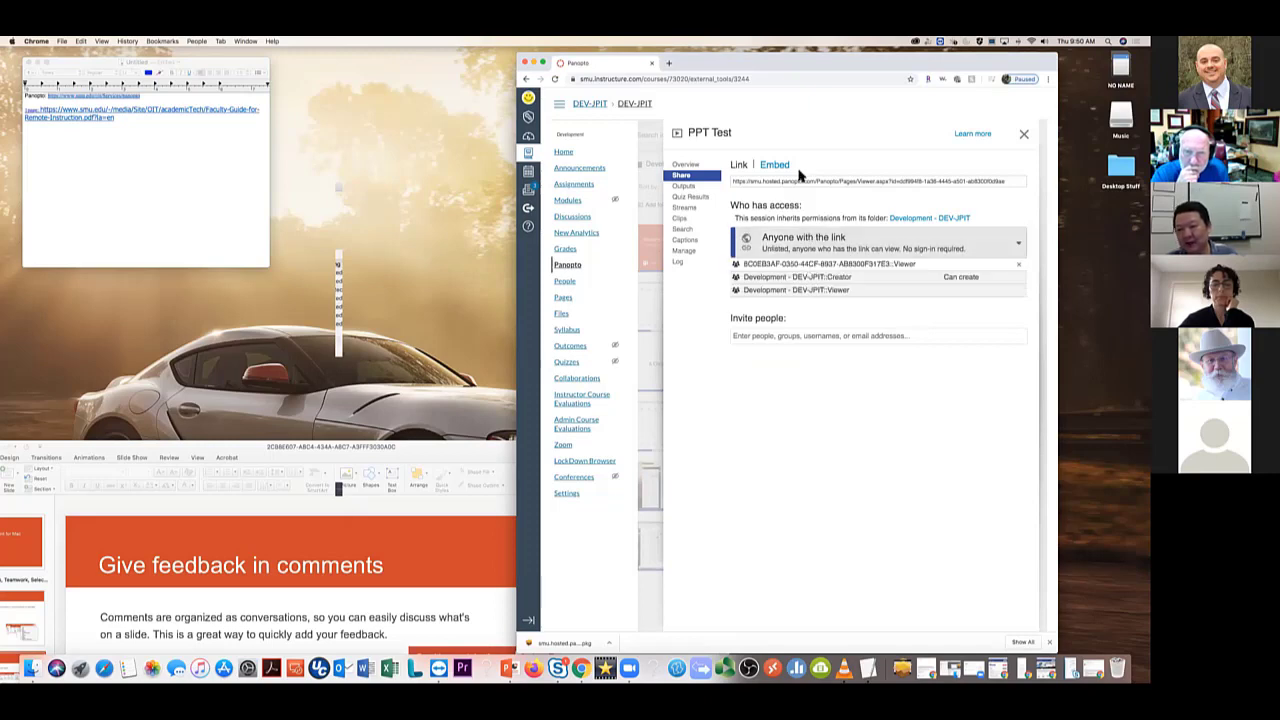
# Copy the PPT Test share link and load it in a new browser tab
pyautogui.click(733, 181)
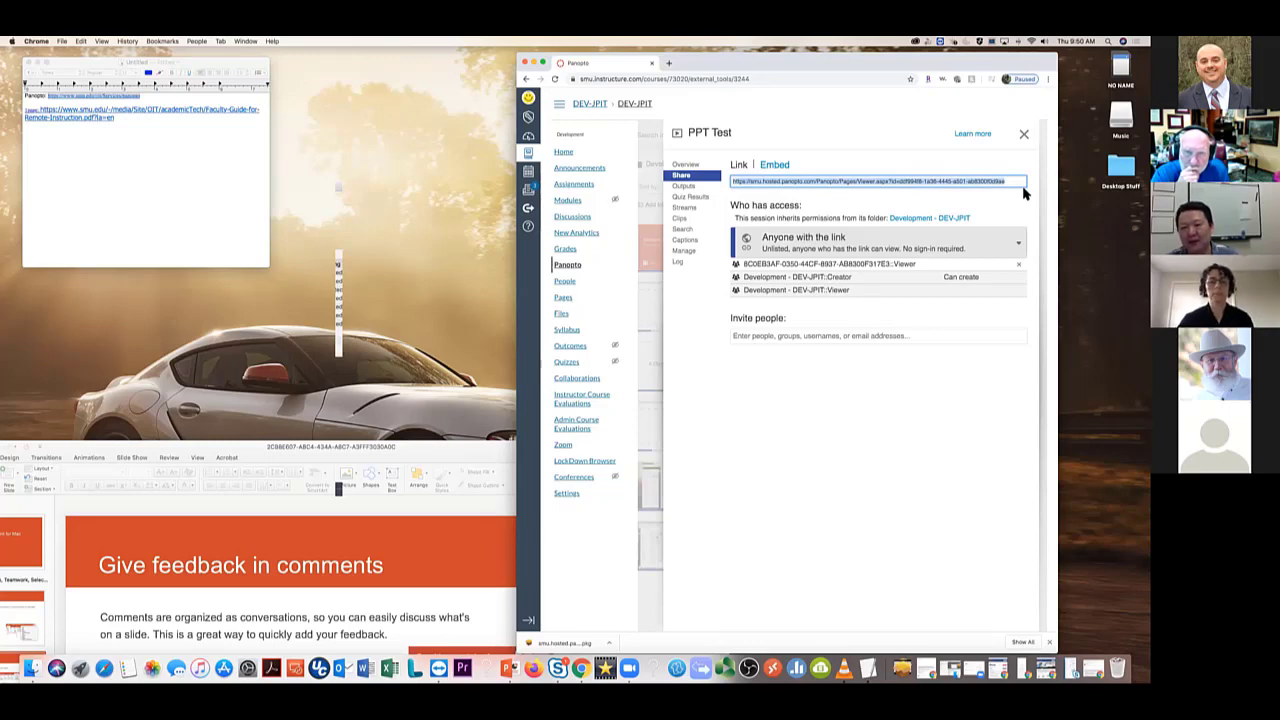
pyautogui.click(670, 64)
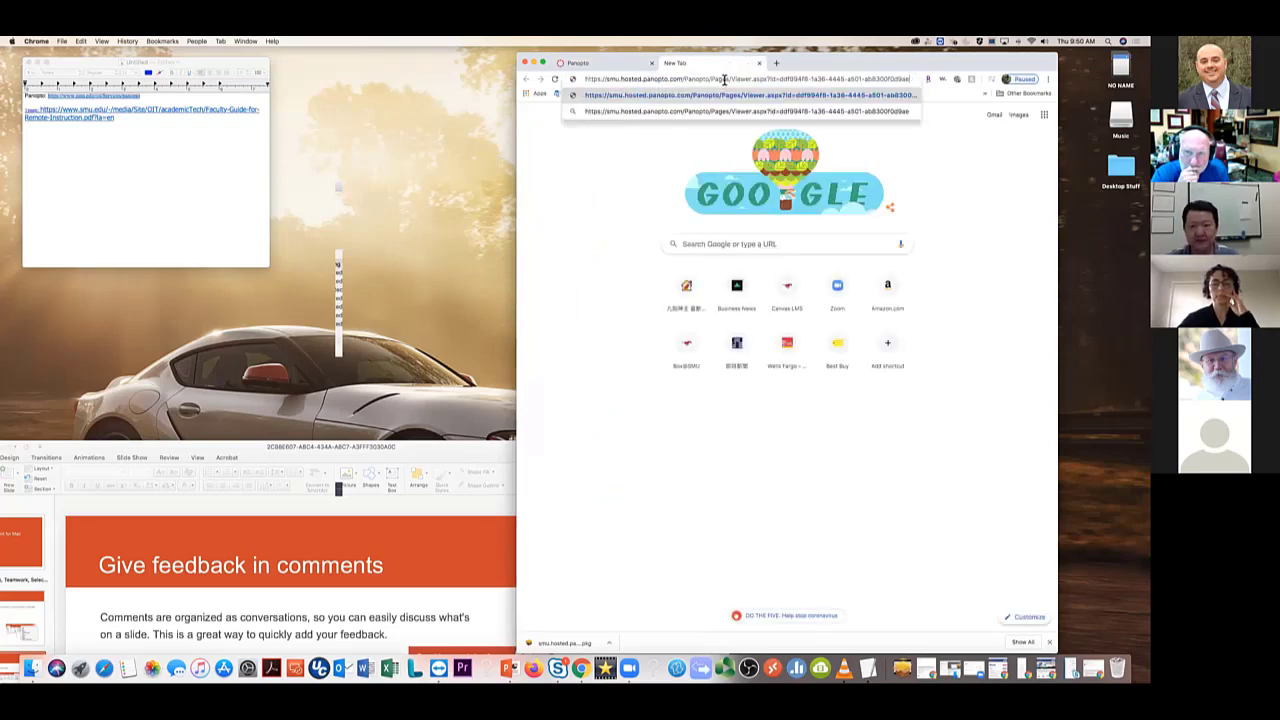
pyautogui.press('Return')
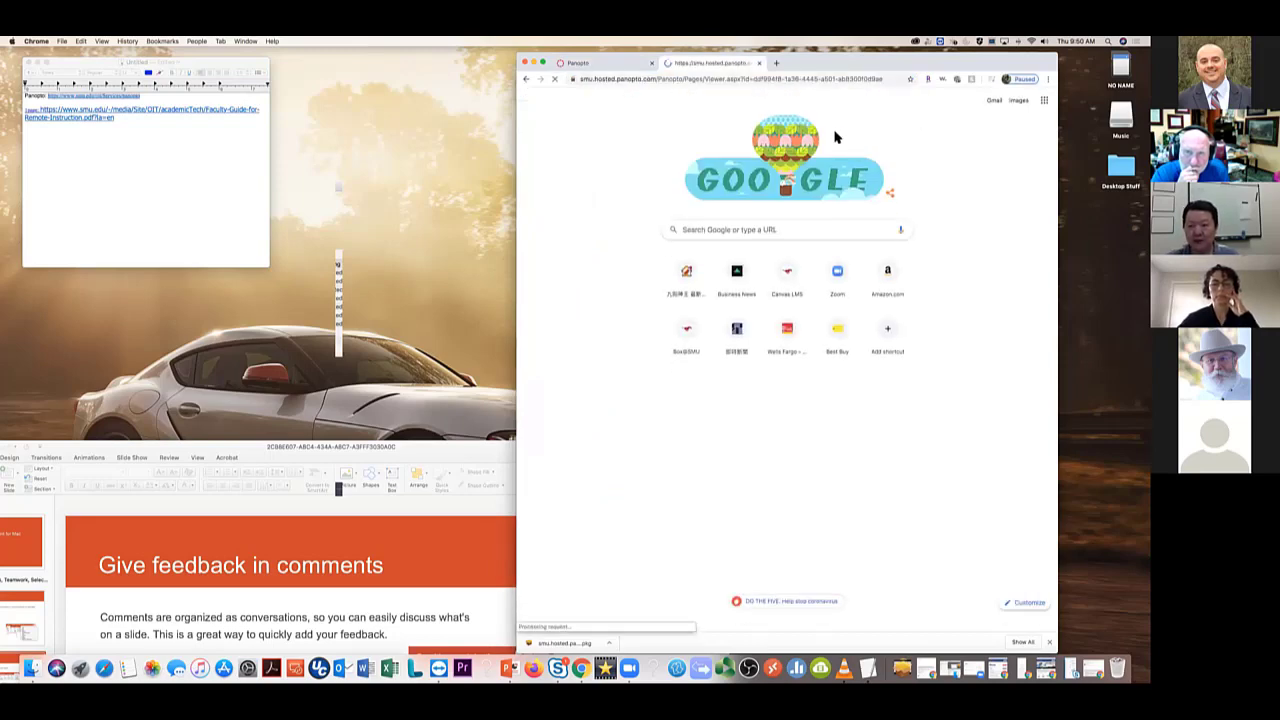
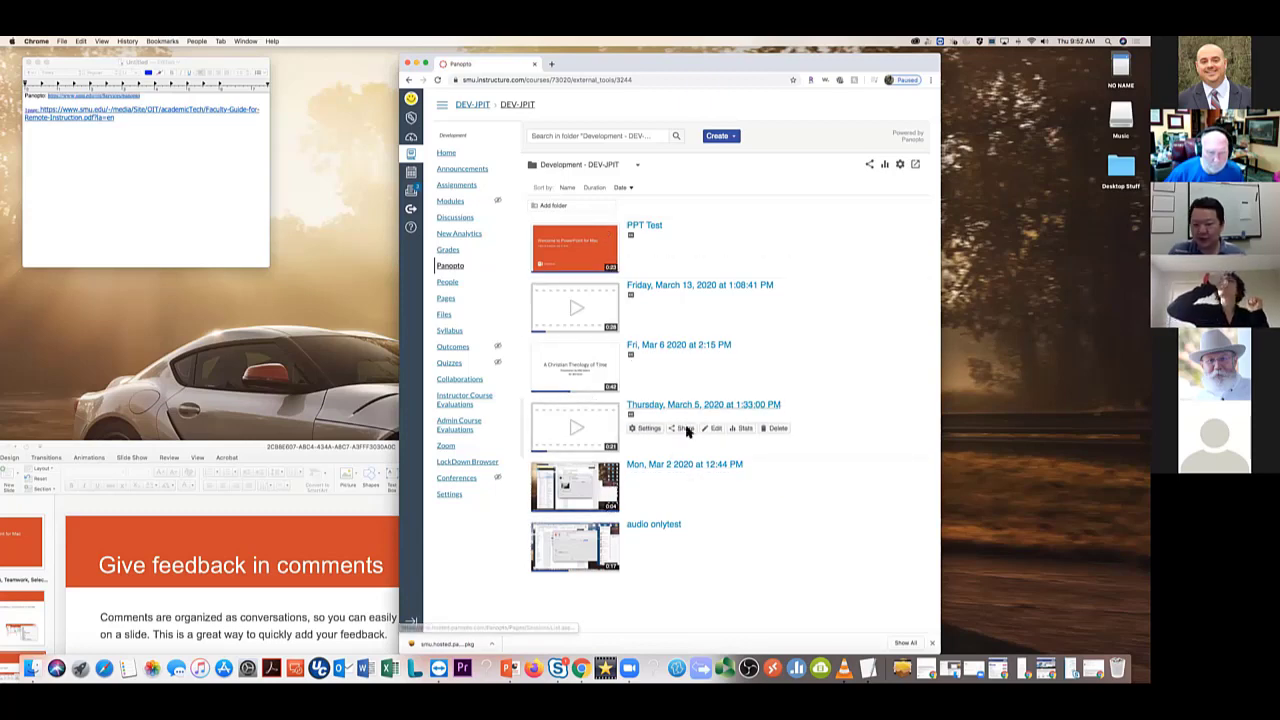
# Edit the Mar 6 session's 0:17 caption to read 'Hello everyone :)' and apply the edits
pyautogui.click(718, 370)
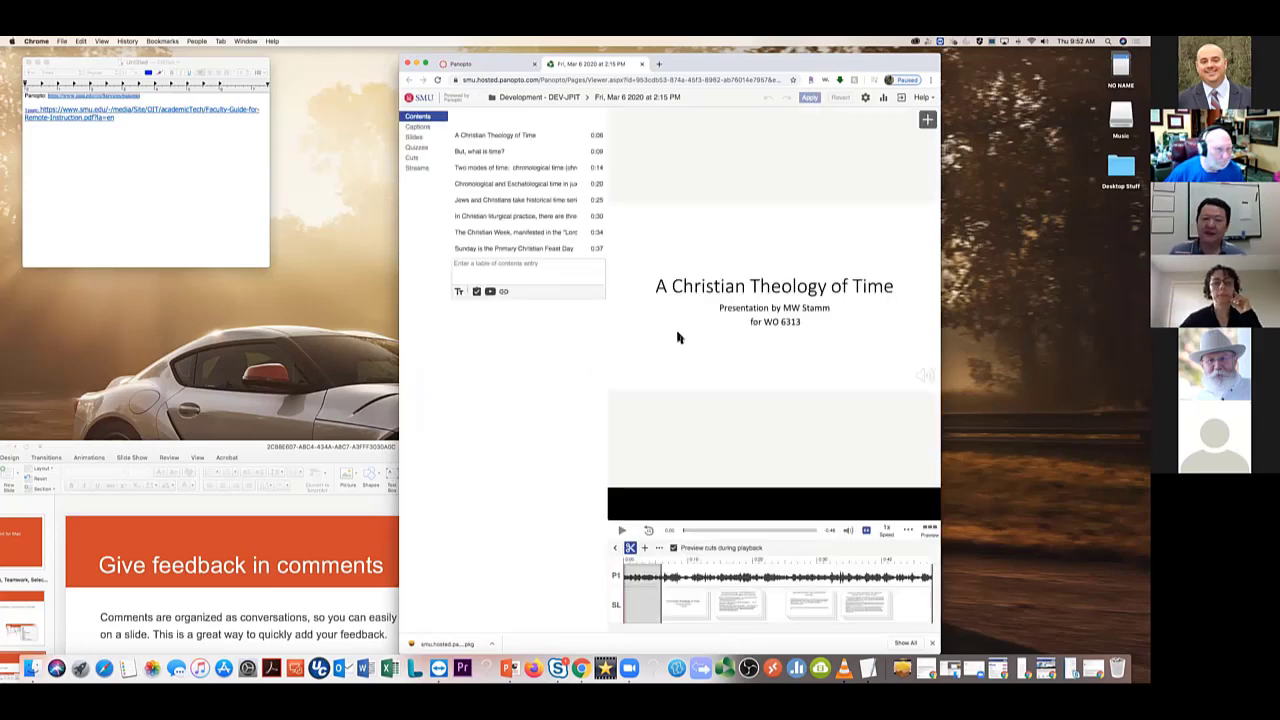
pyautogui.click(424, 131)
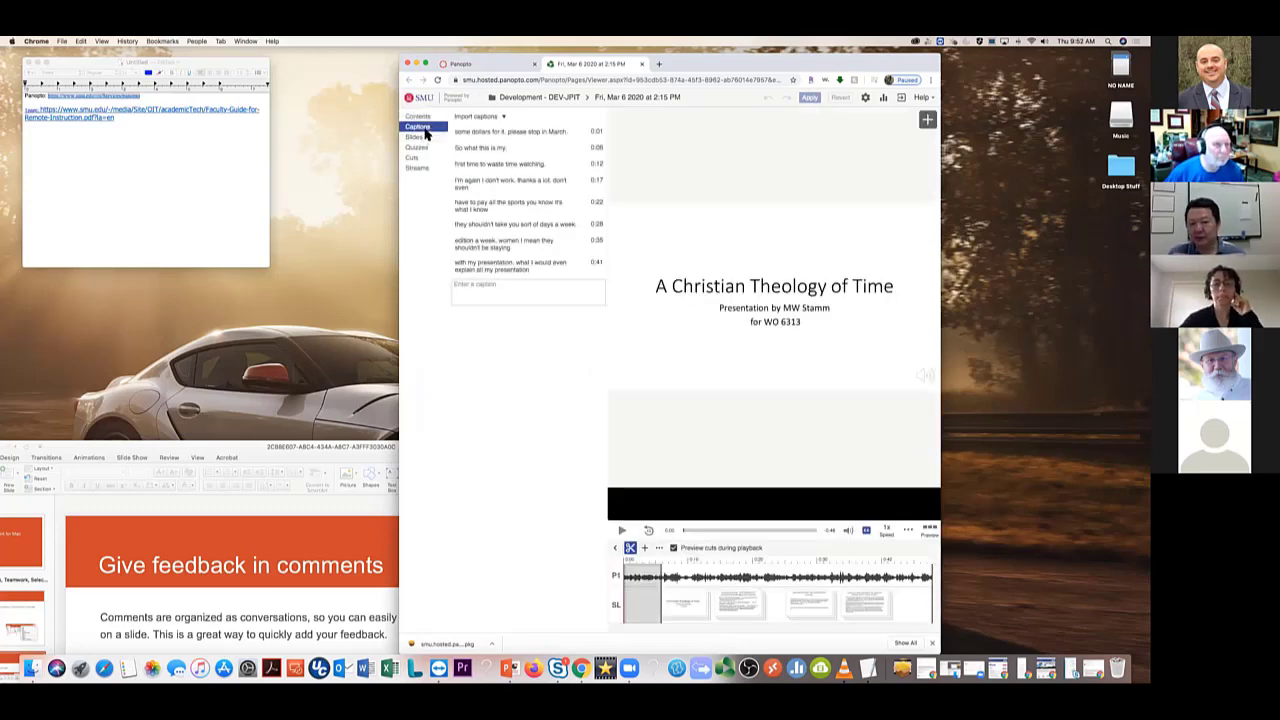
pyautogui.click(490, 183)
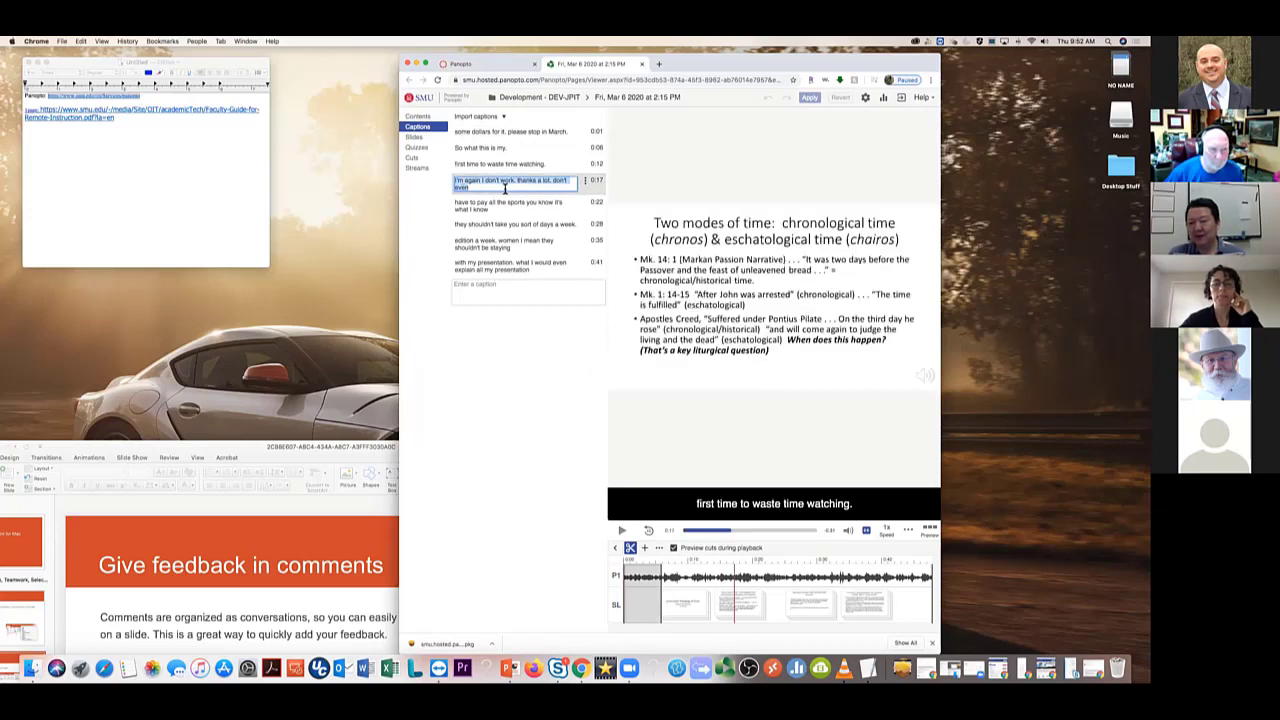
pyautogui.write('Hel')
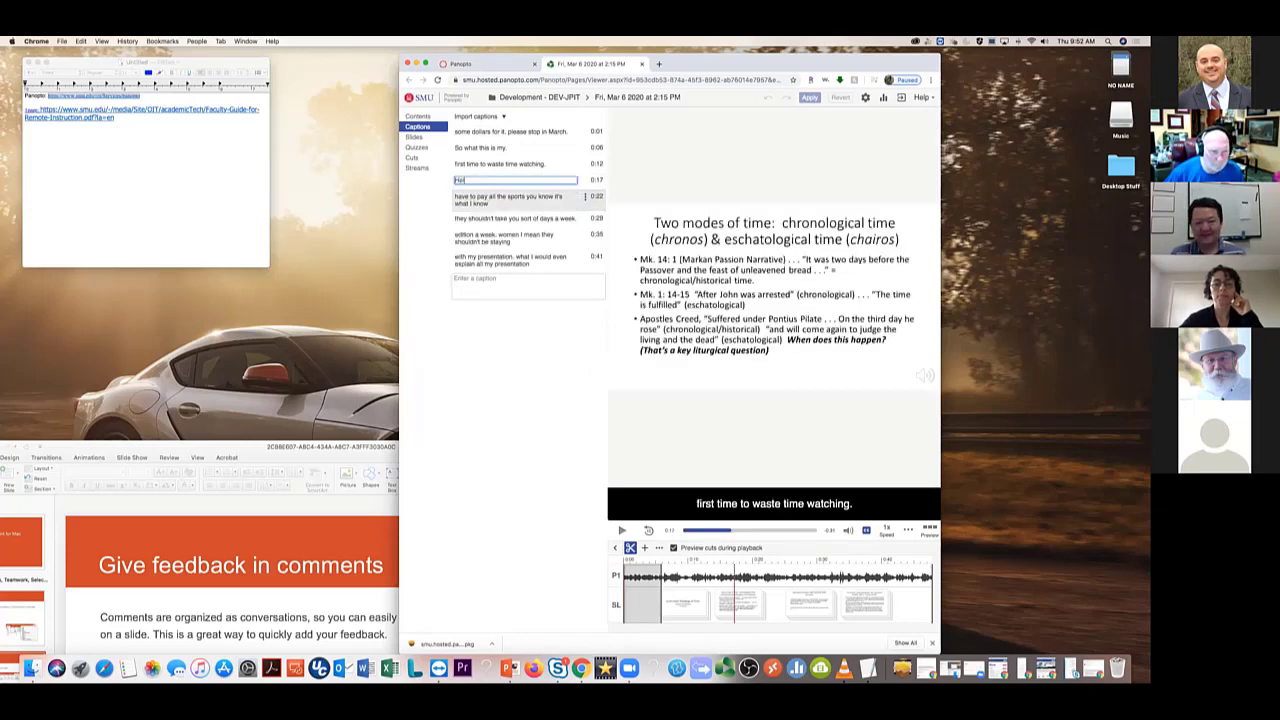
pyautogui.write('lo everyone ')
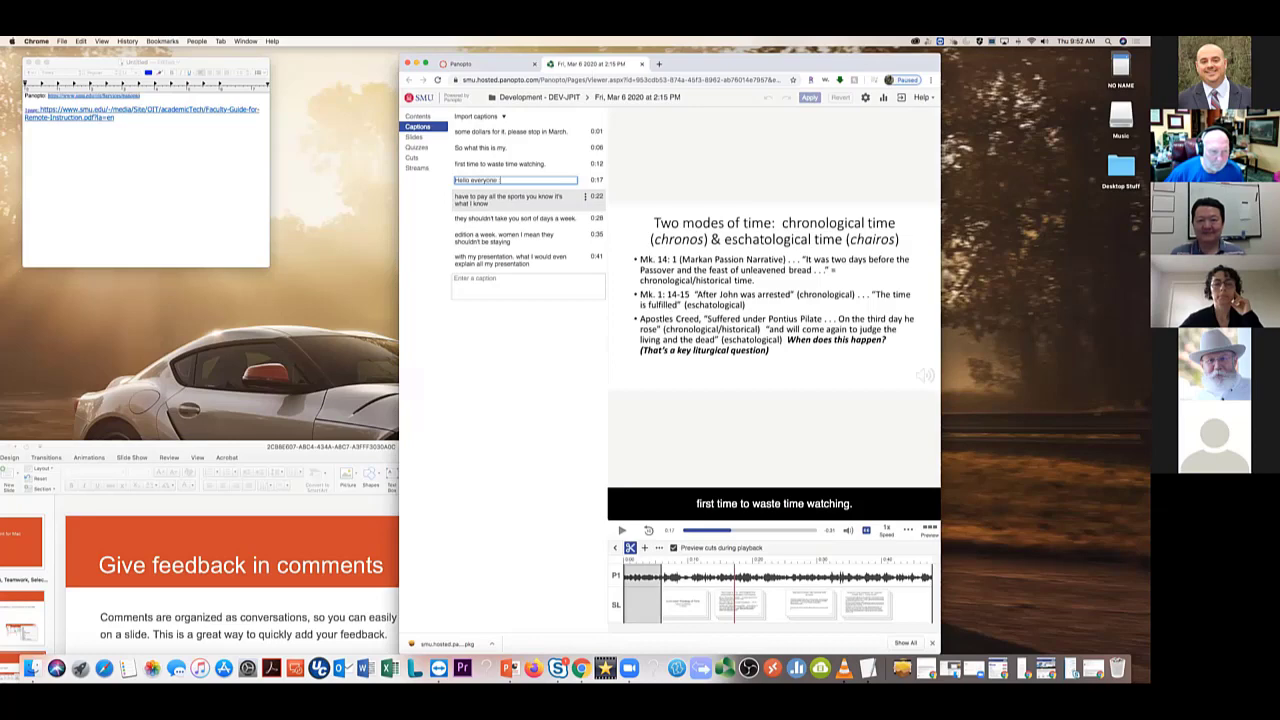
pyautogui.write(':)')
pyautogui.click(809, 98)
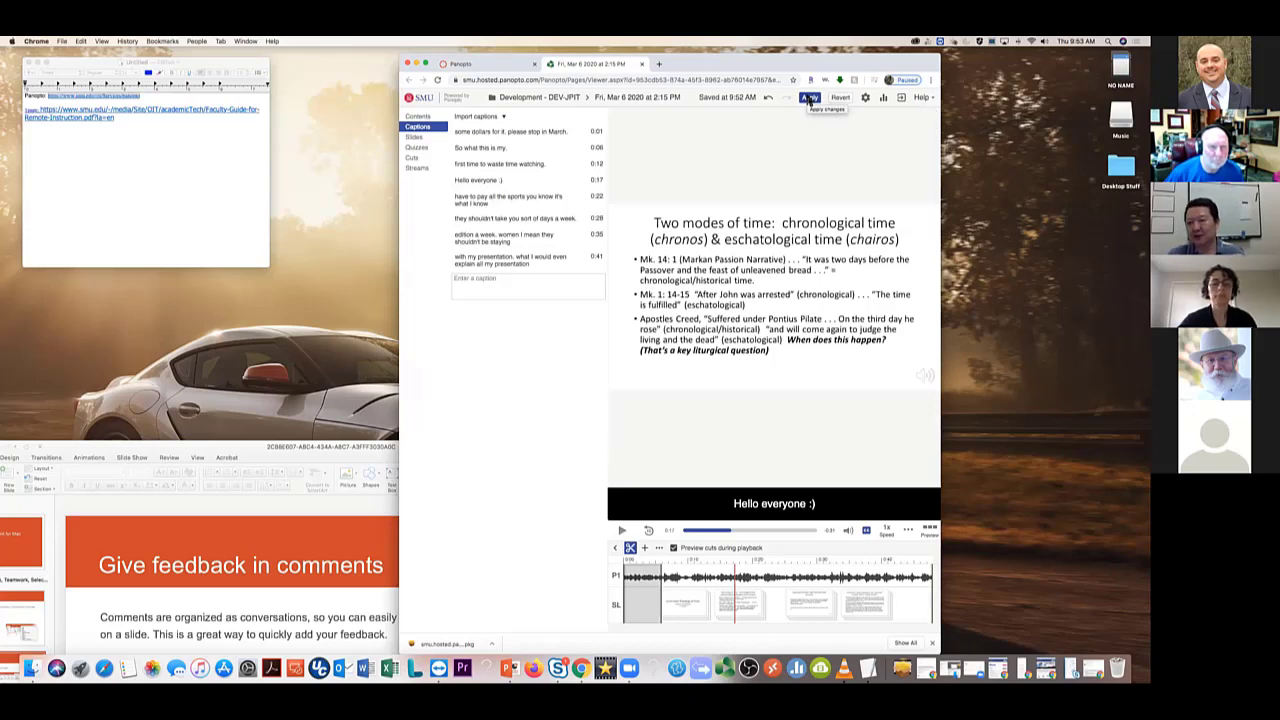
pyautogui.click(809, 99)
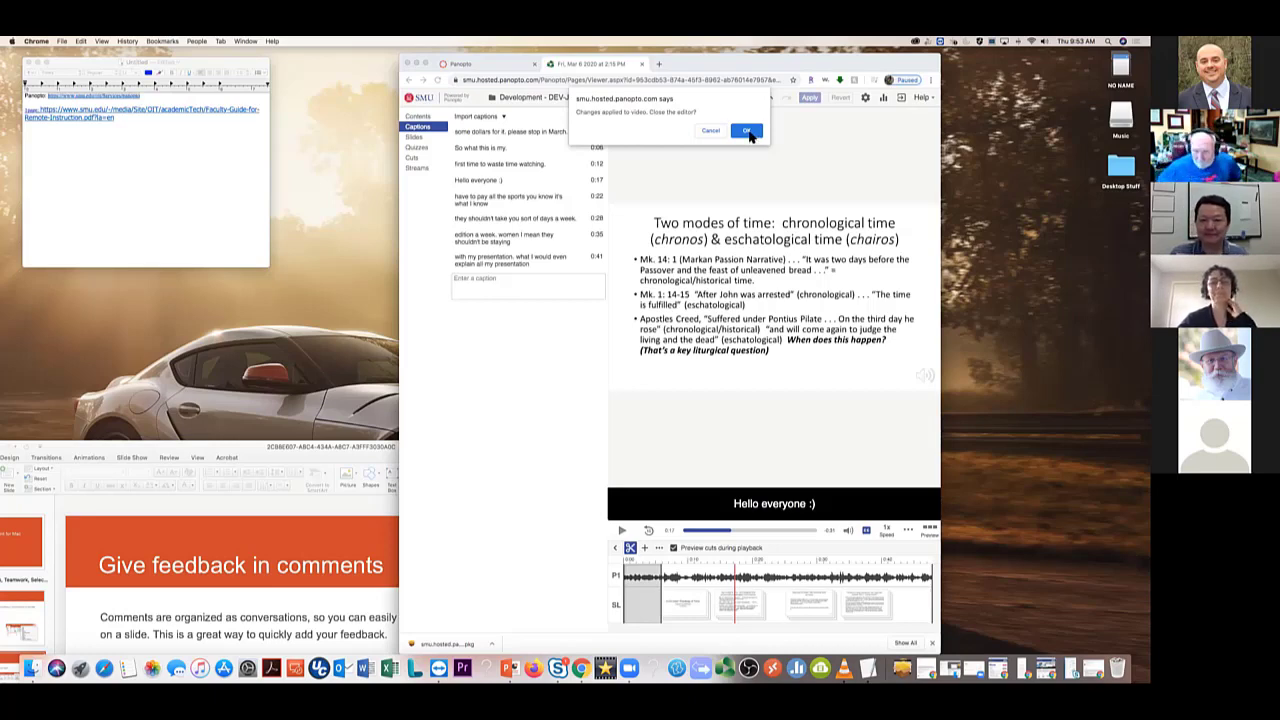
# Close the editor, pause playback, review the new caption in the viewer's Captions tab, and close the viewer
pyautogui.click(747, 132)
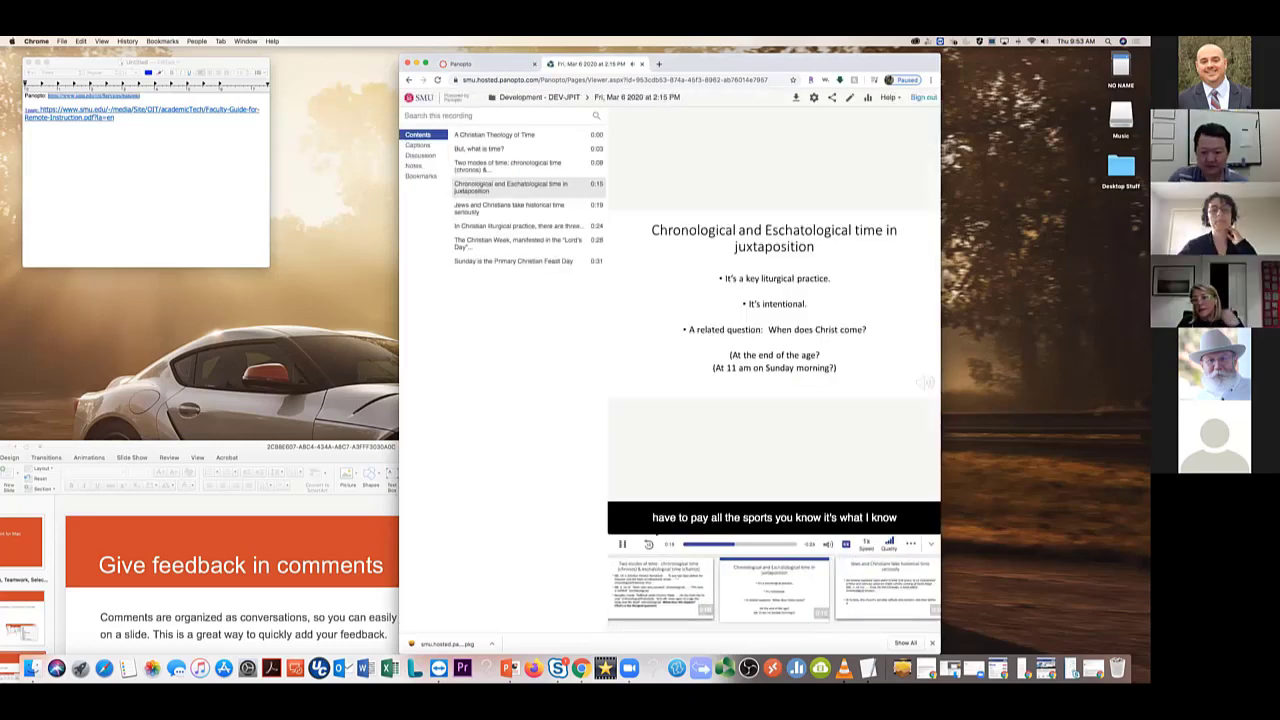
pyautogui.click(620, 545)
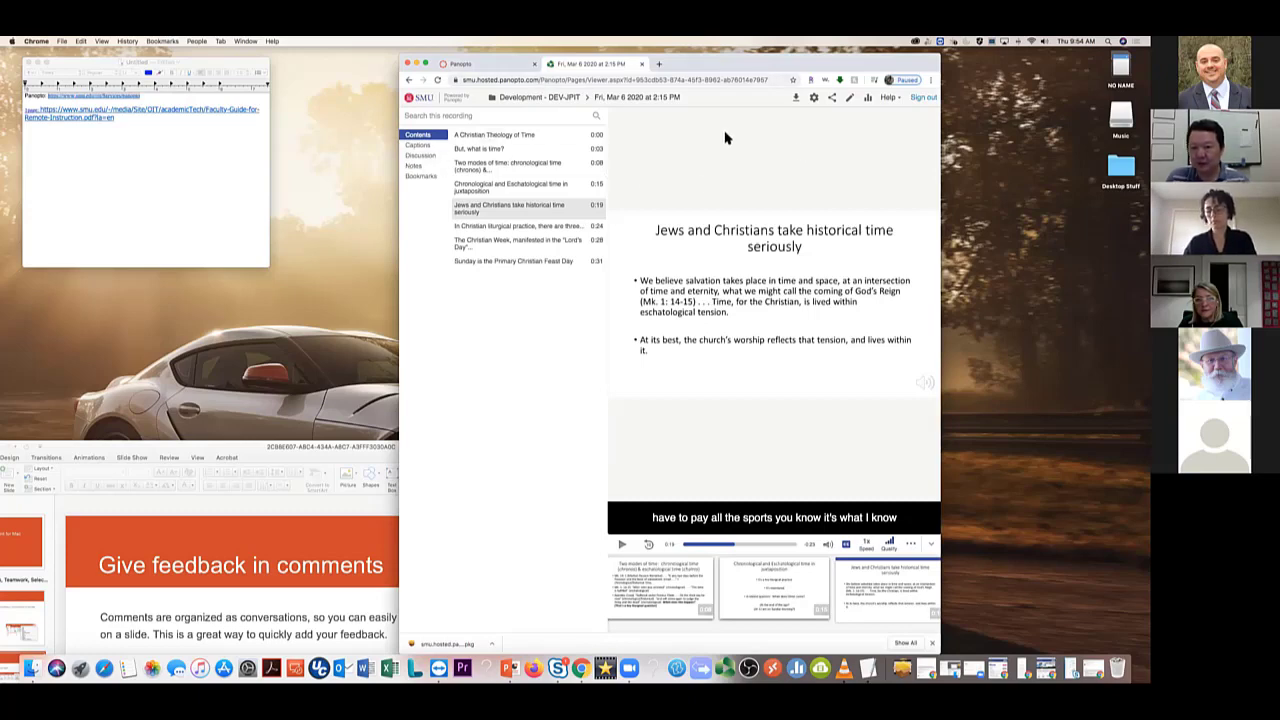
pyautogui.click(419, 146)
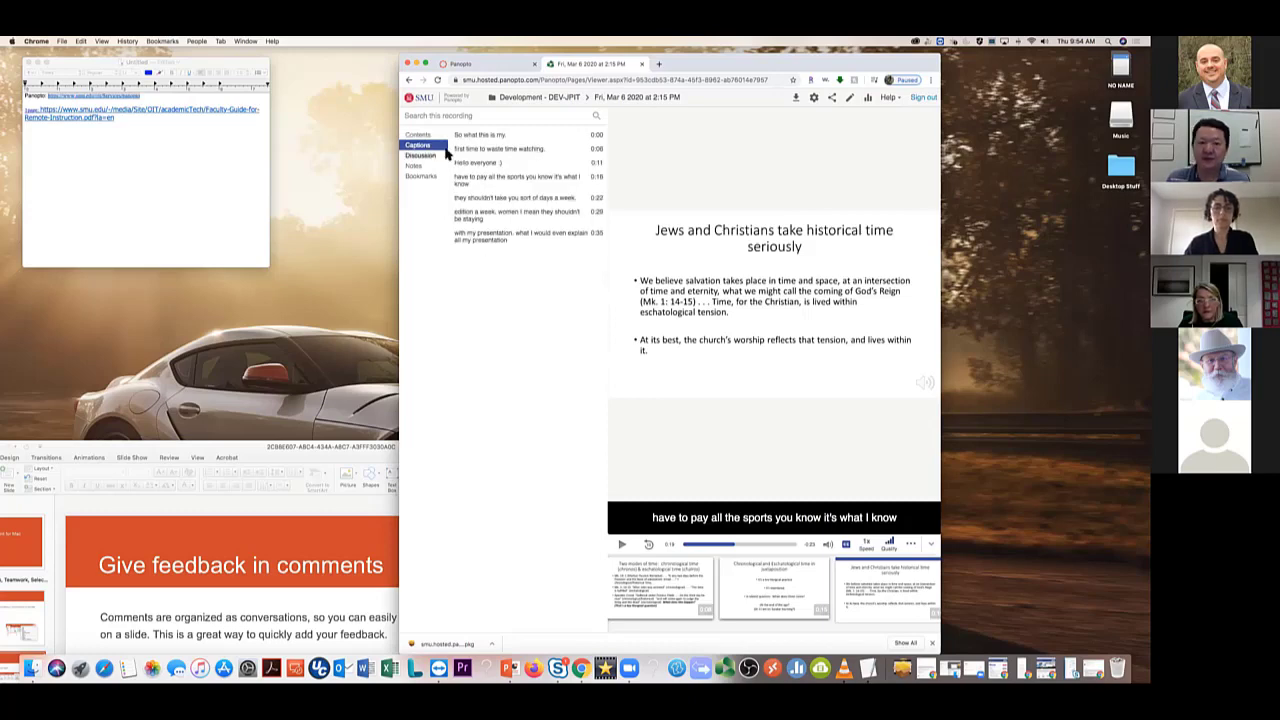
pyautogui.click(642, 64)
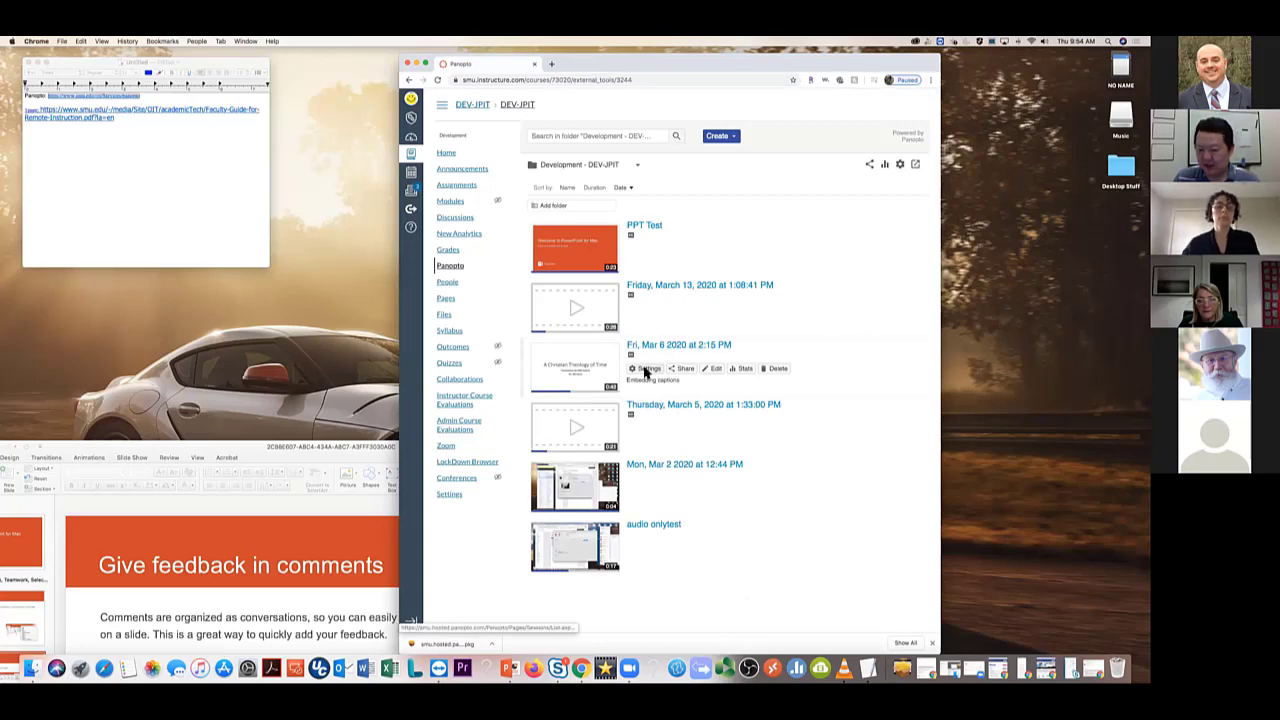
# Delete the Fri, Mar 6 session's captions from its Captions settings and close the settings
pyautogui.click(645, 370)
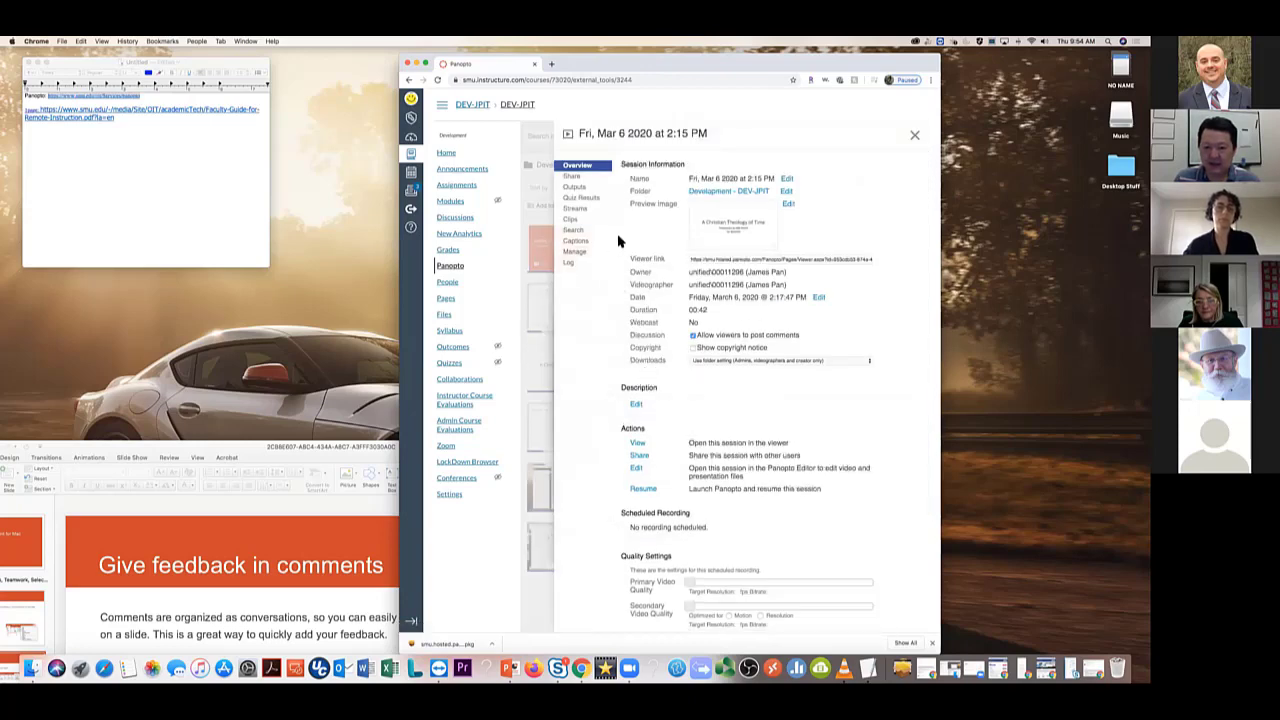
pyautogui.click(577, 241)
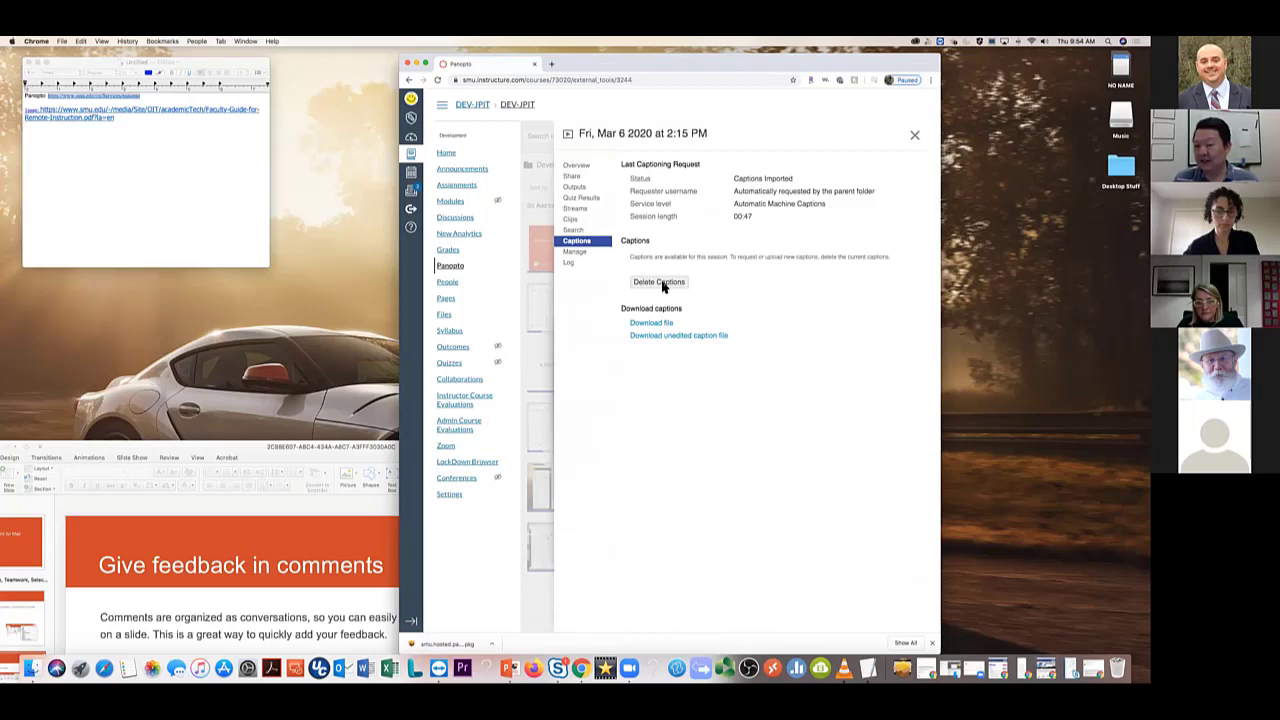
pyautogui.click(662, 283)
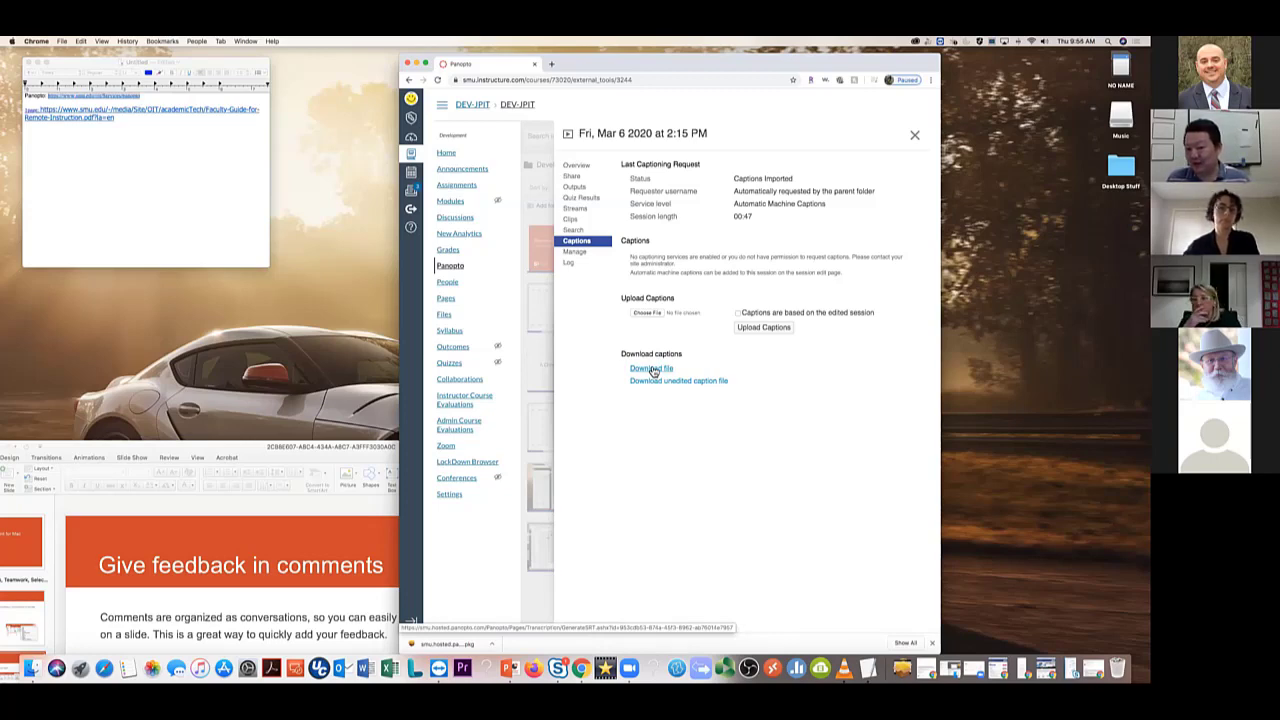
pyautogui.click(916, 134)
# Retype the Mar 6 session's 0:20 contents entry as 'Hola Crmo est'
pyautogui.moveTo(694, 366)
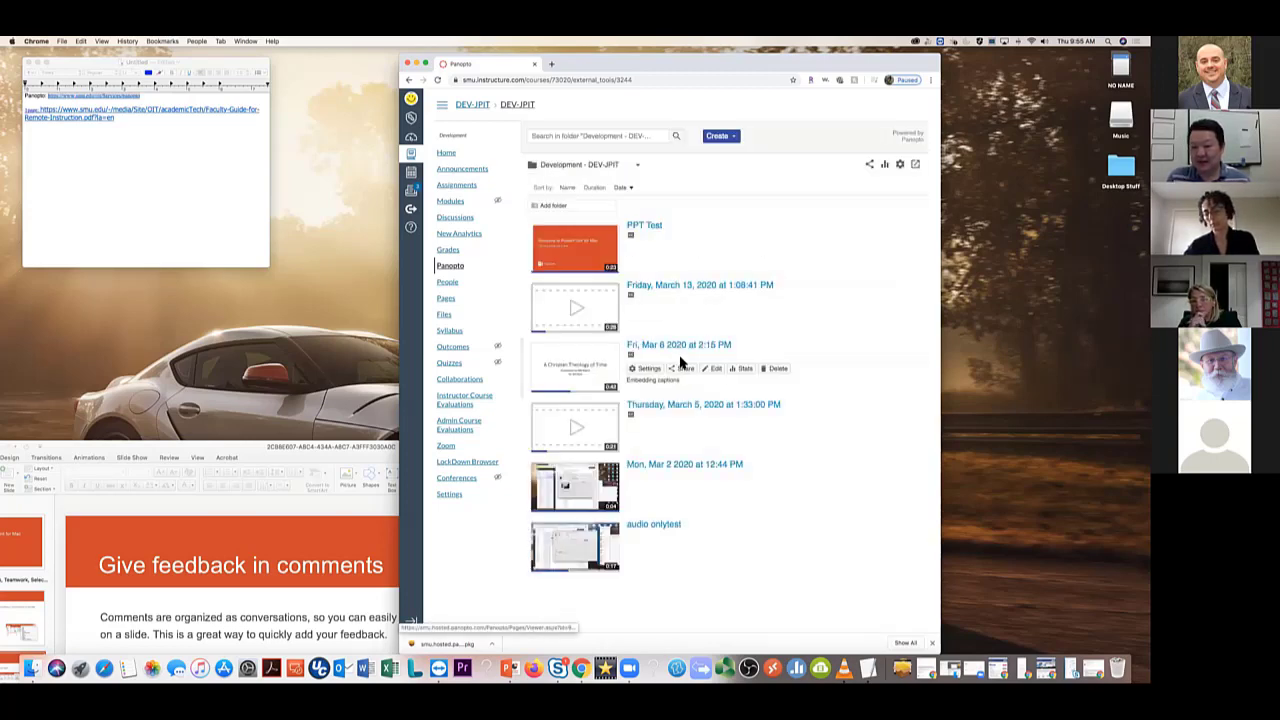
pyautogui.click(714, 369)
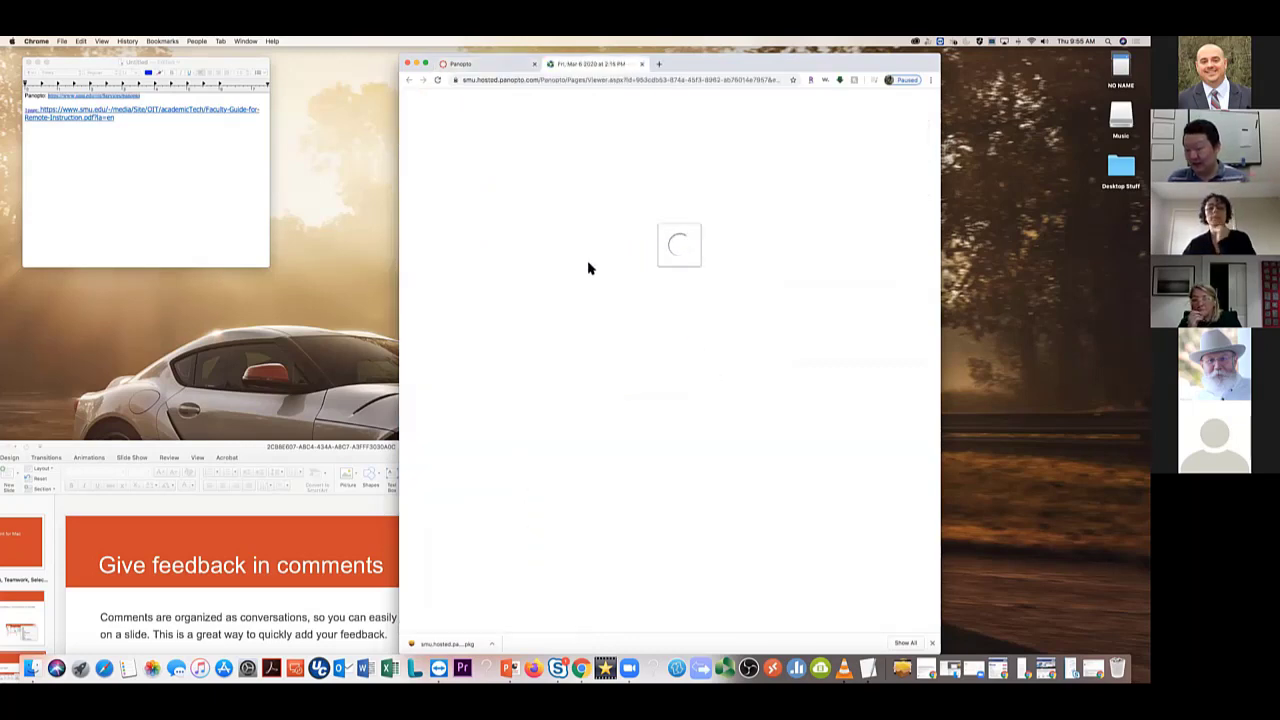
pyautogui.click(491, 185)
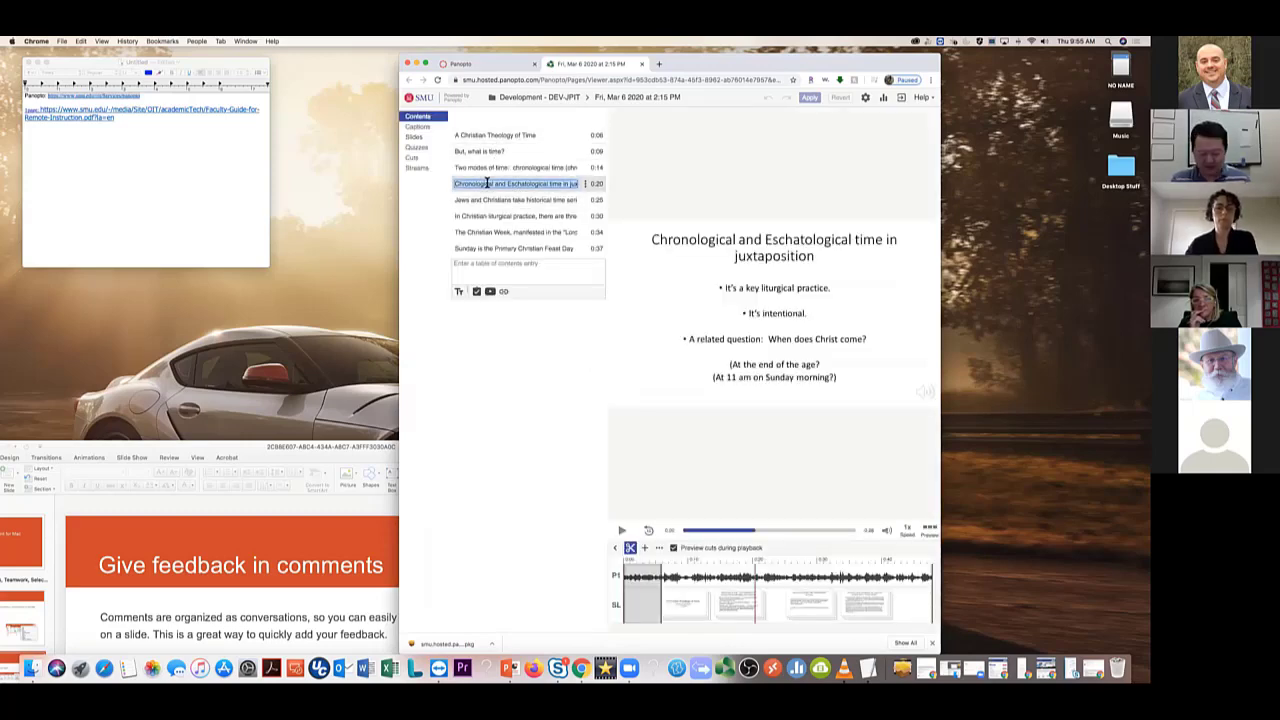
pyautogui.write('Hola ')
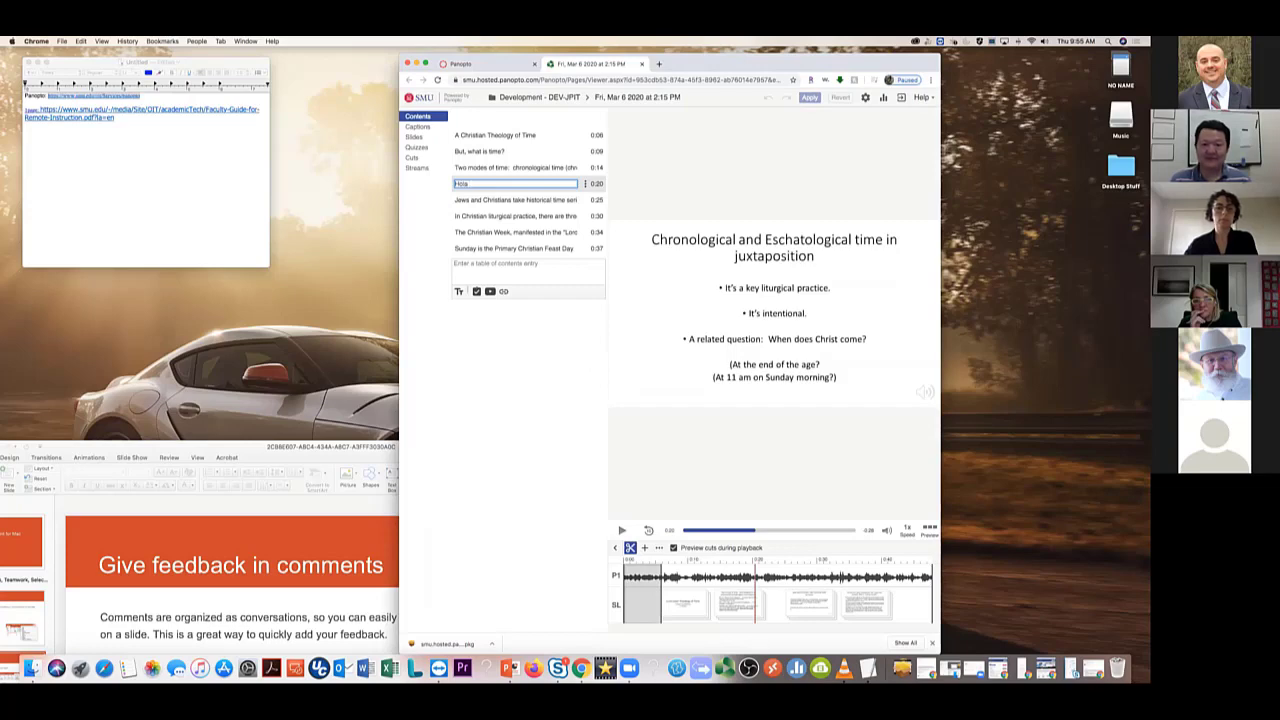
pyautogui.write('Crmo esta?')
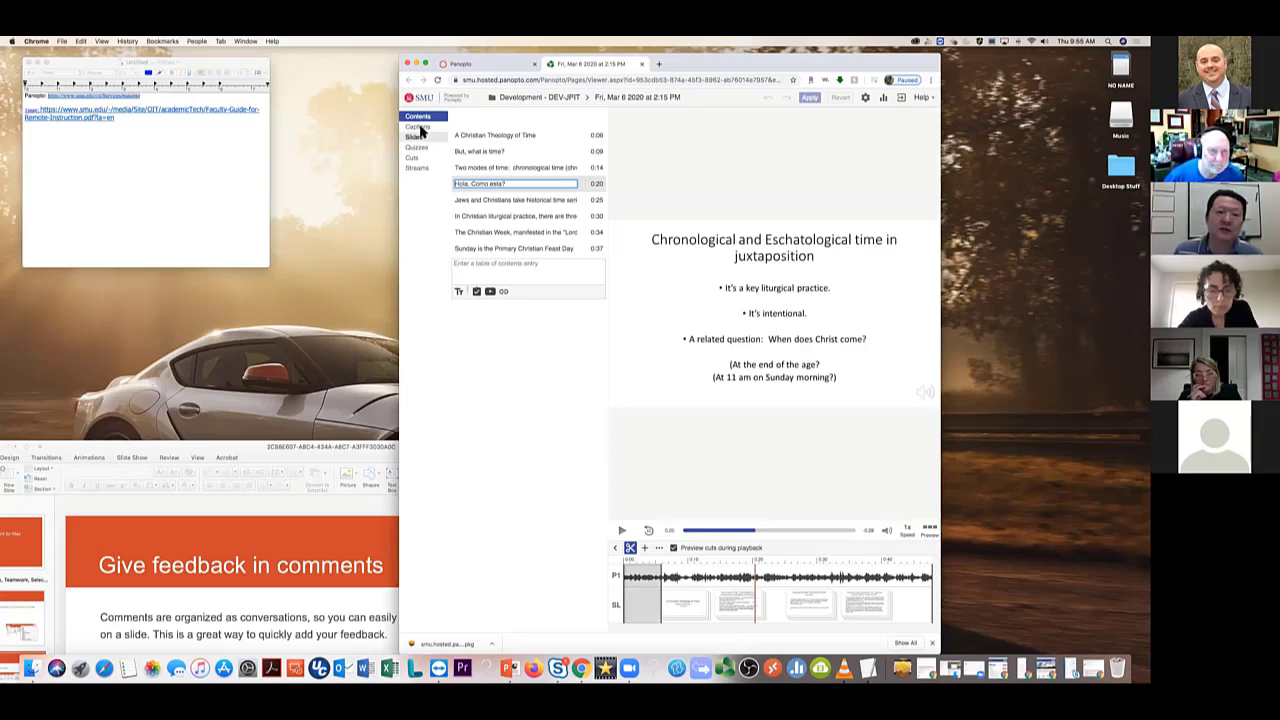
# Check the now-empty caption list, then close the session editor
pyautogui.click(421, 131)
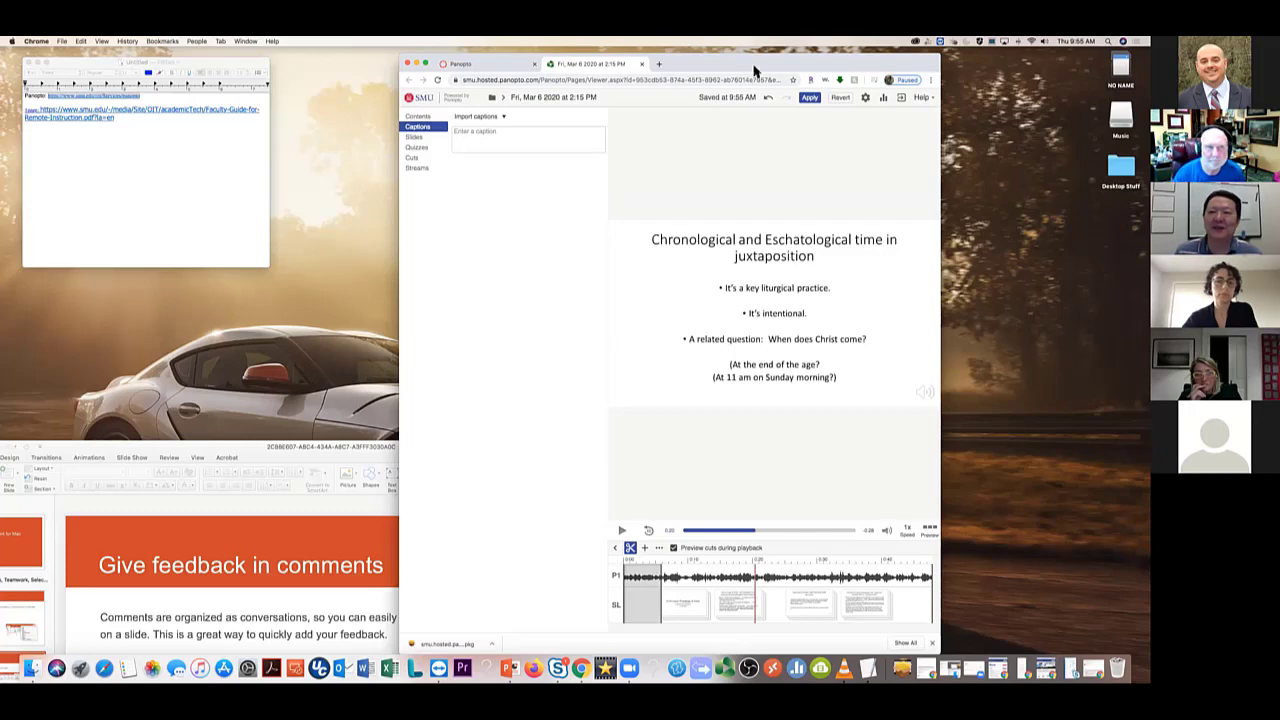
pyautogui.moveTo(774, 60); pyautogui.dragTo(794, 114)
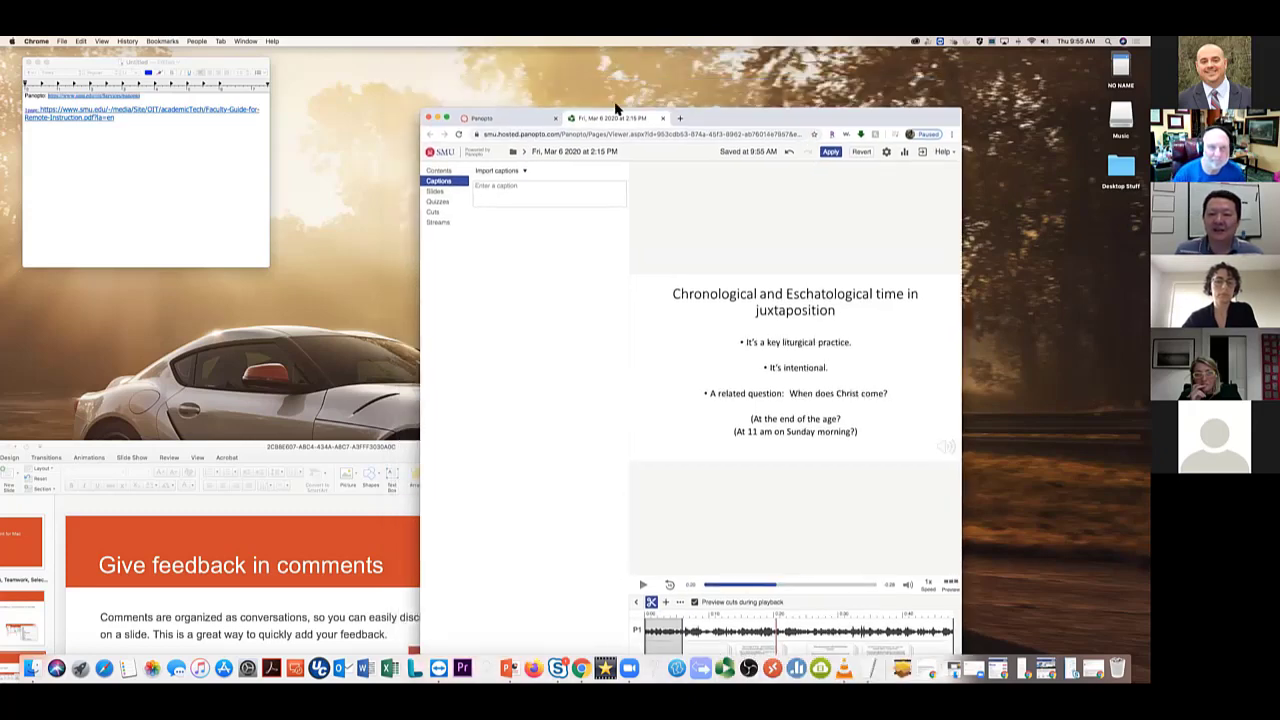
pyautogui.click(663, 119)
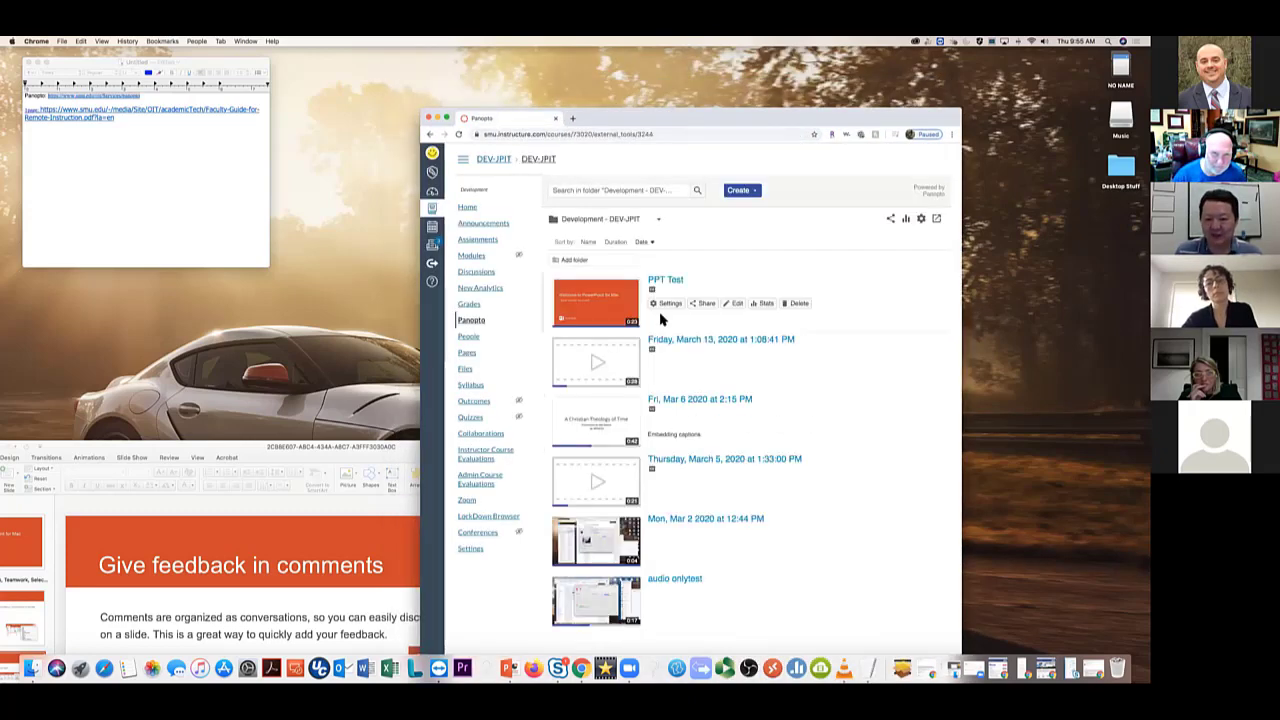
# Retype PPT Test's first caption, at 0:06, as 'Hola Como esta'
pyautogui.click(736, 305)
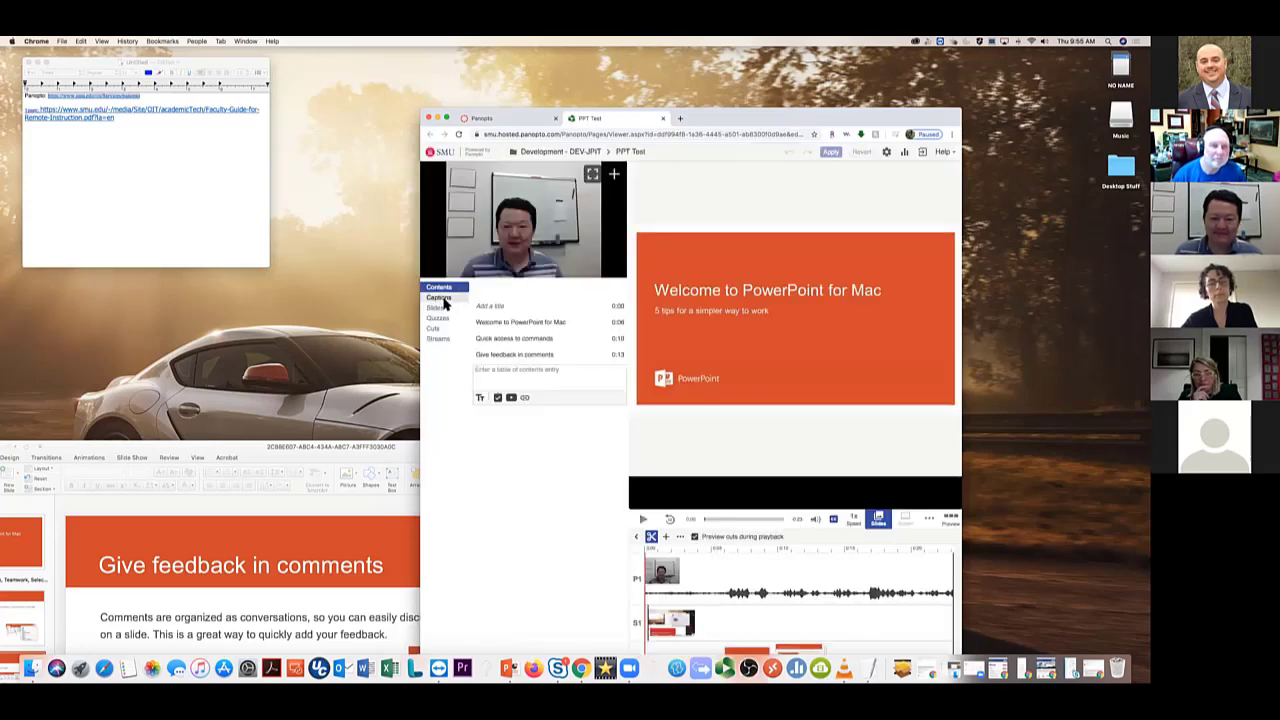
pyautogui.click(440, 298)
pyautogui.click(507, 346)
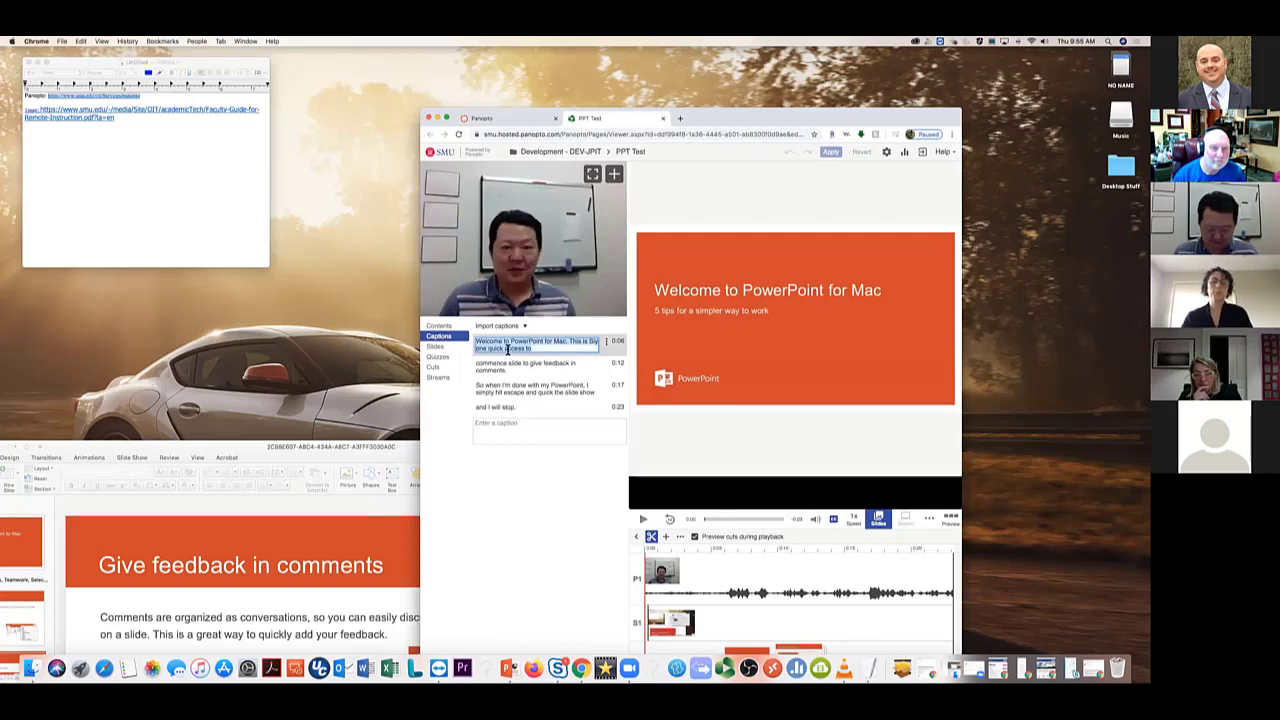
pyautogui.write('HOla')
pyautogui.press('BackSpace')
pyautogui.press('BackSpace')
pyautogui.press('BackSpace')
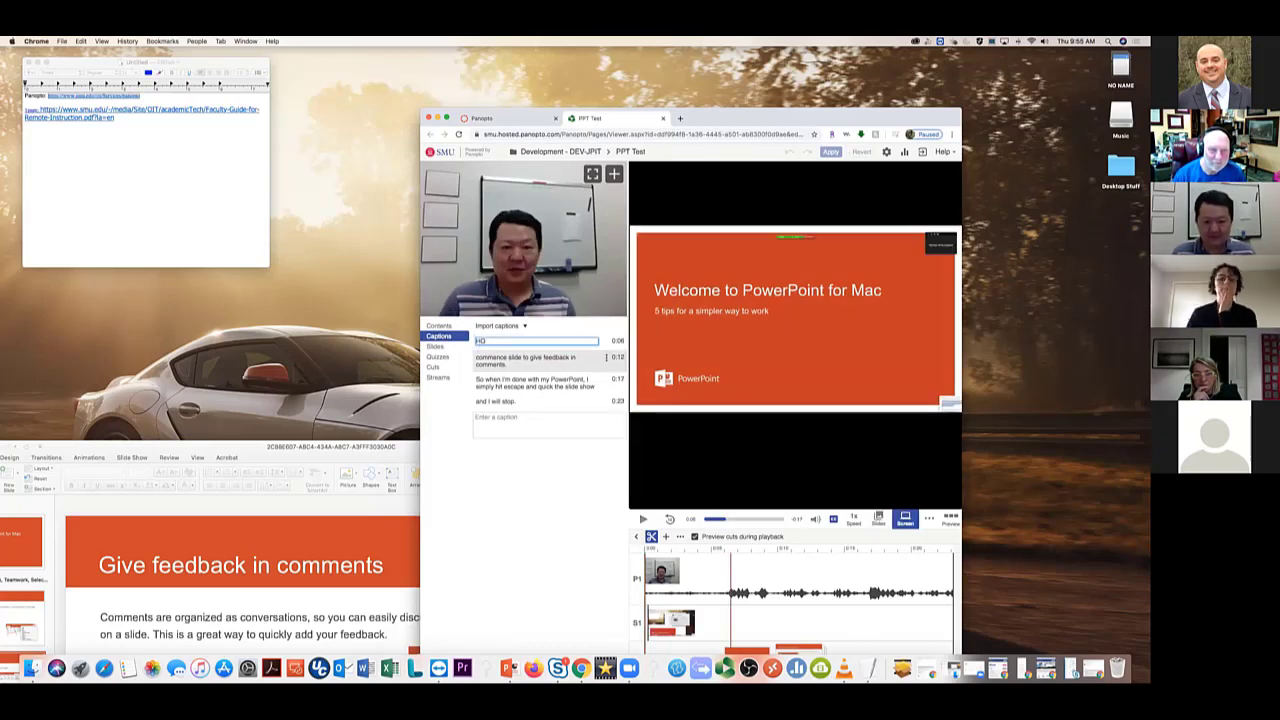
pyautogui.write('ola Como esta?')
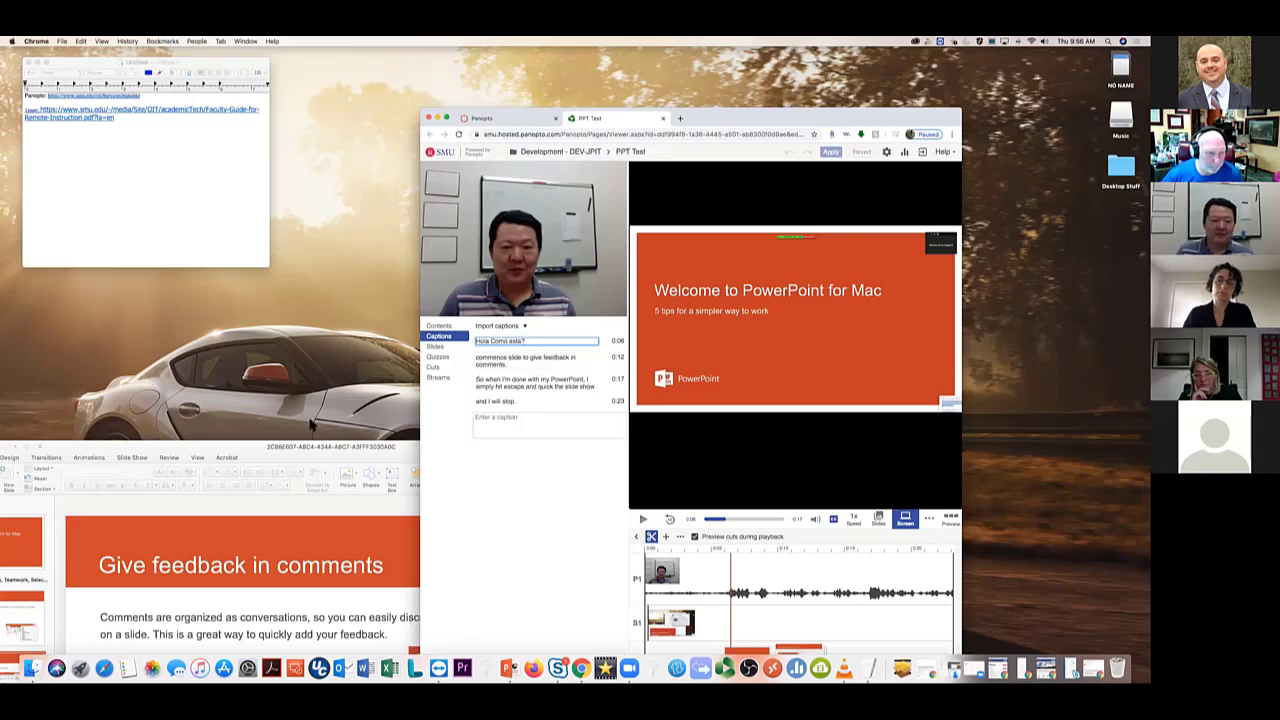
# Remove the selected Panopto link from the TextEdit notes
pyautogui.click(350, 449)
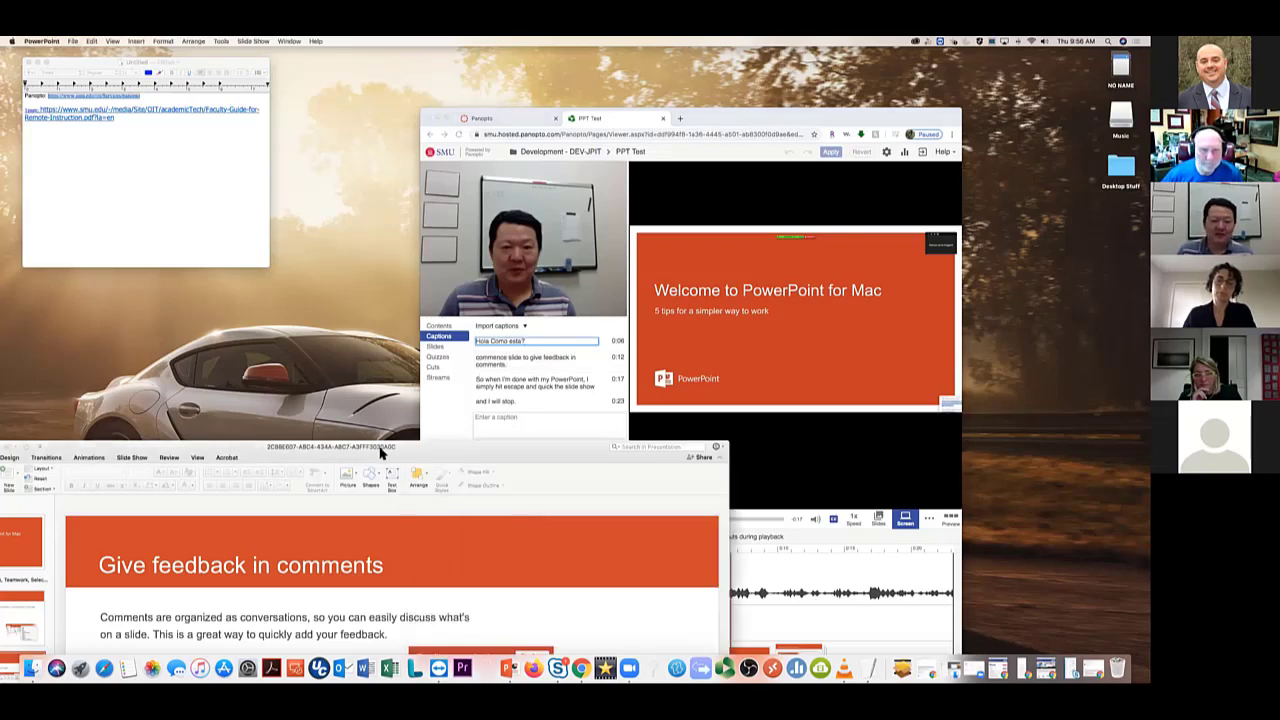
pyautogui.click(138, 168)
pyautogui.press('Return')
pyautogui.press('Return')
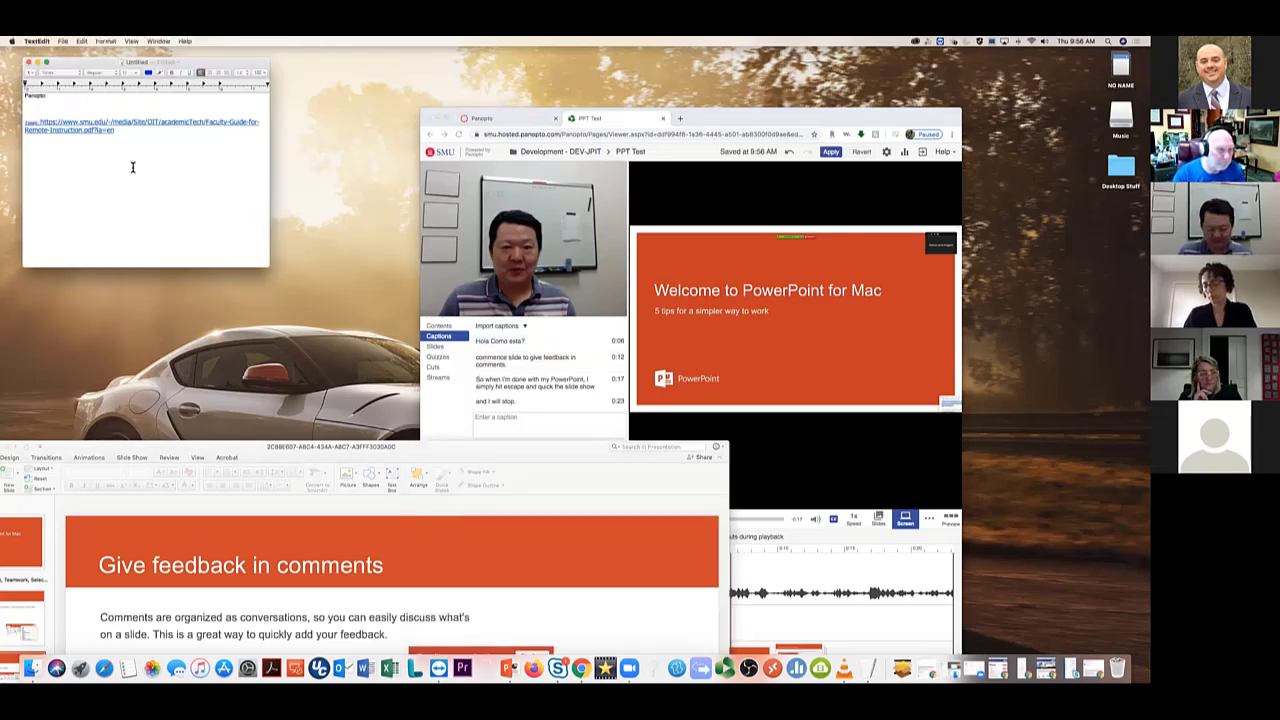
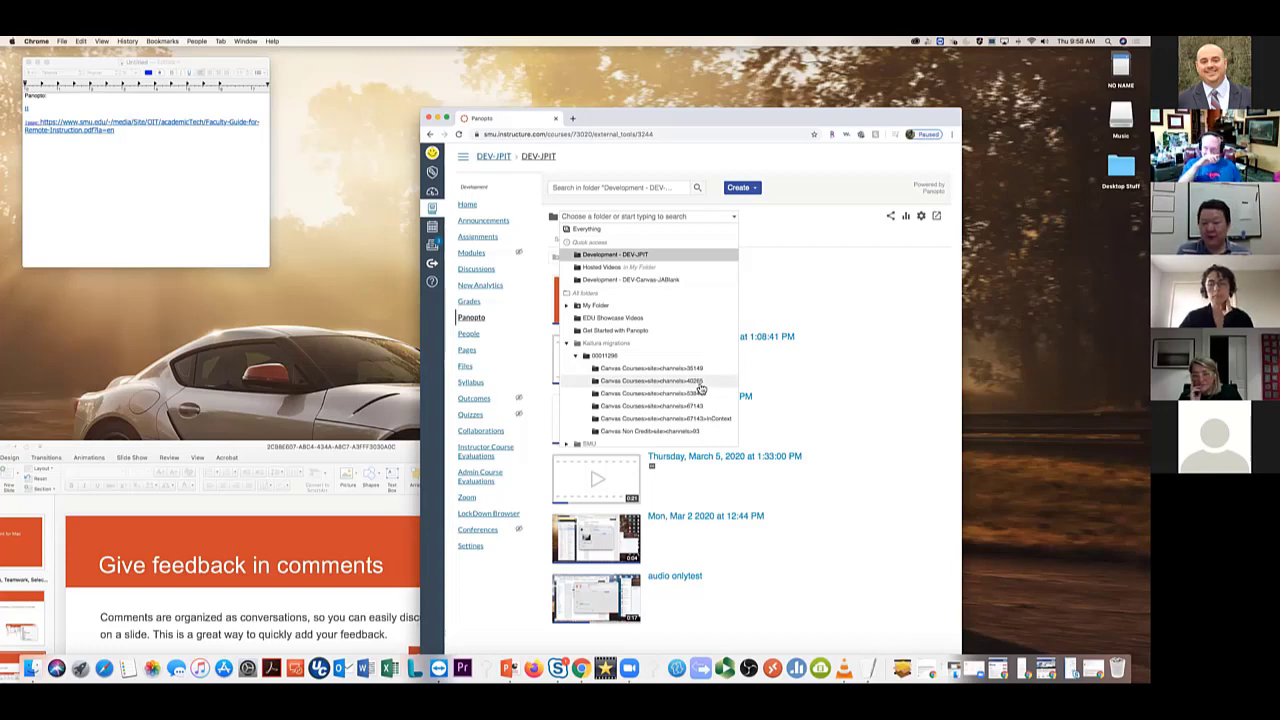
# Move 'How Should We Understand Pain?' from the 40265 course folder into My Folder > Hosted Videos
pyautogui.click(700, 386)
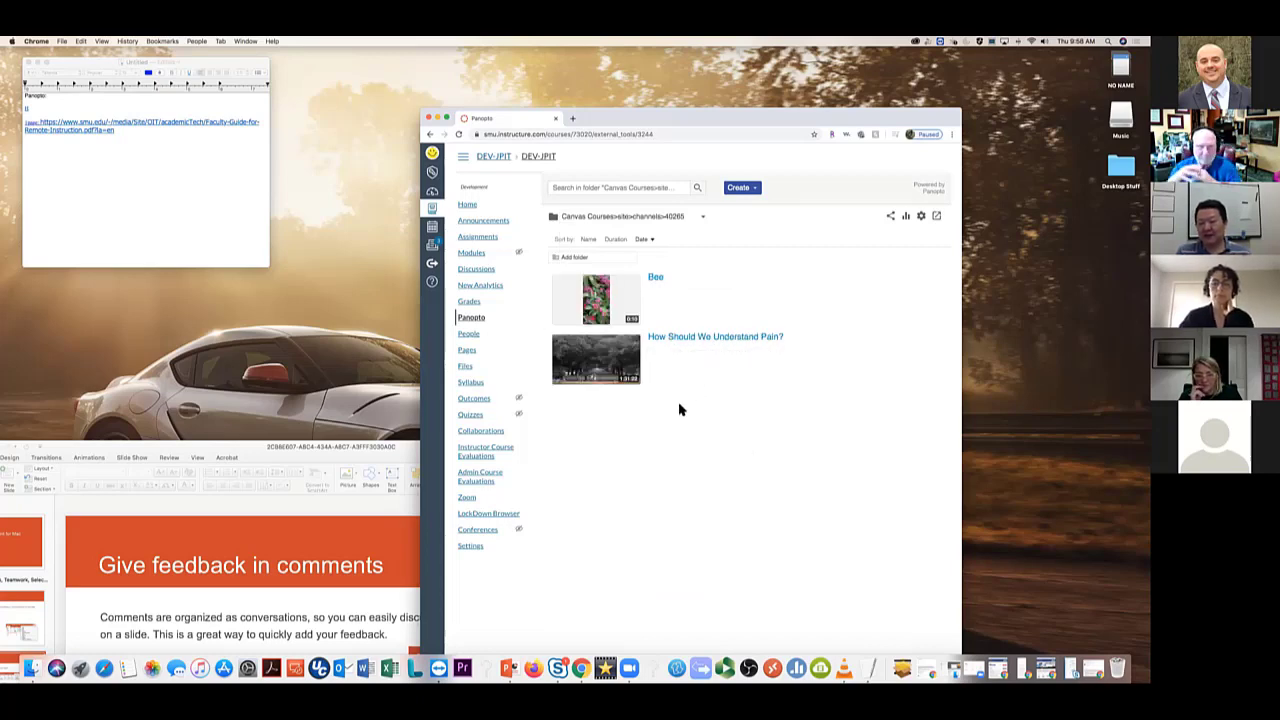
pyautogui.moveTo(800, 356)
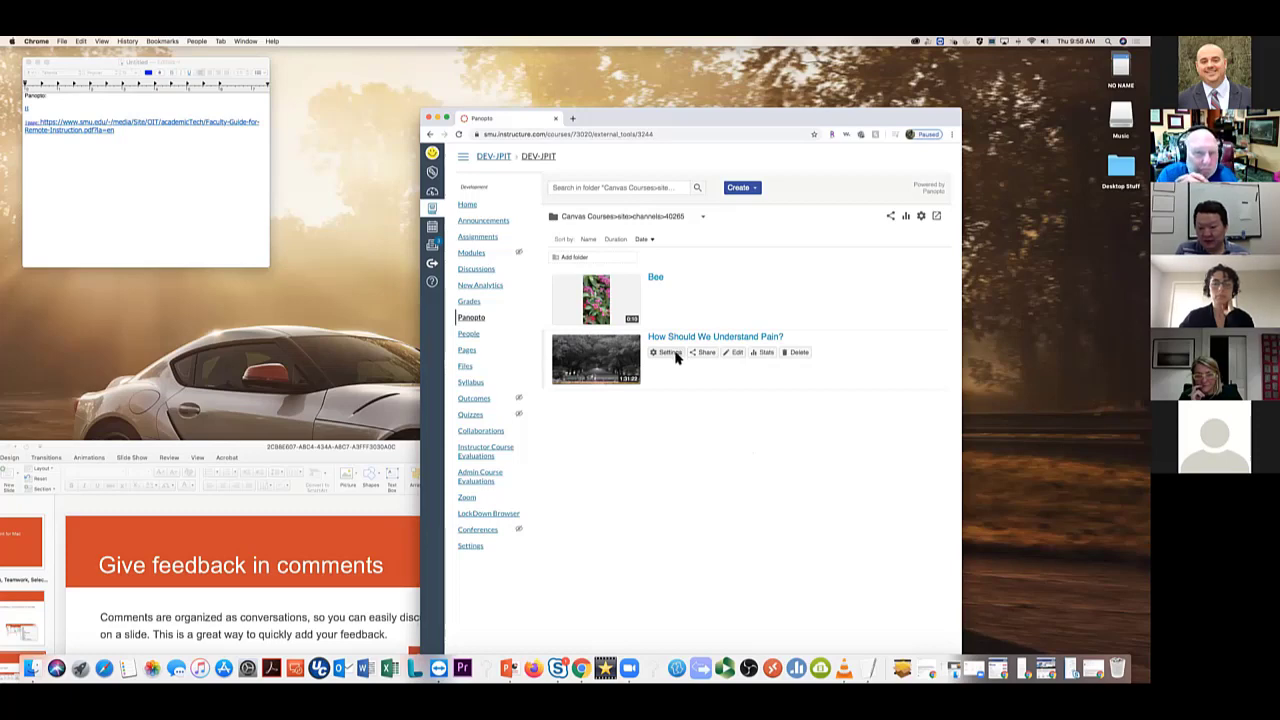
pyautogui.click(678, 355)
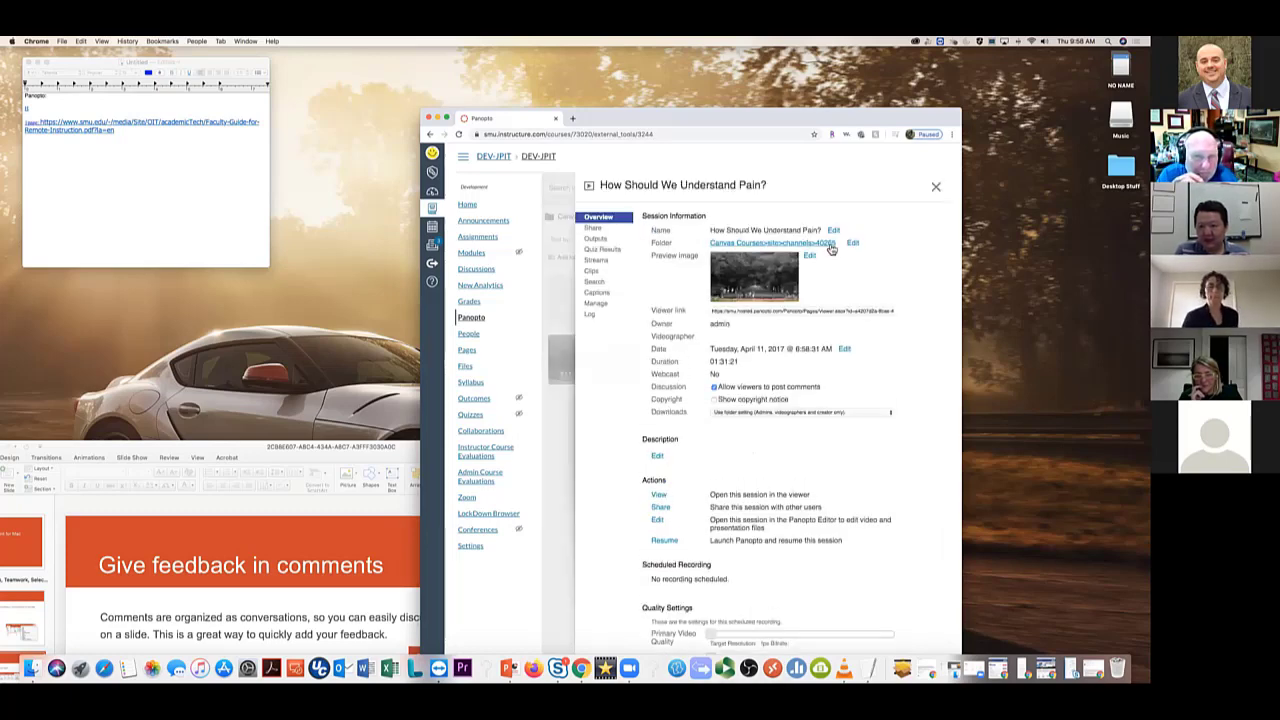
pyautogui.click(852, 245)
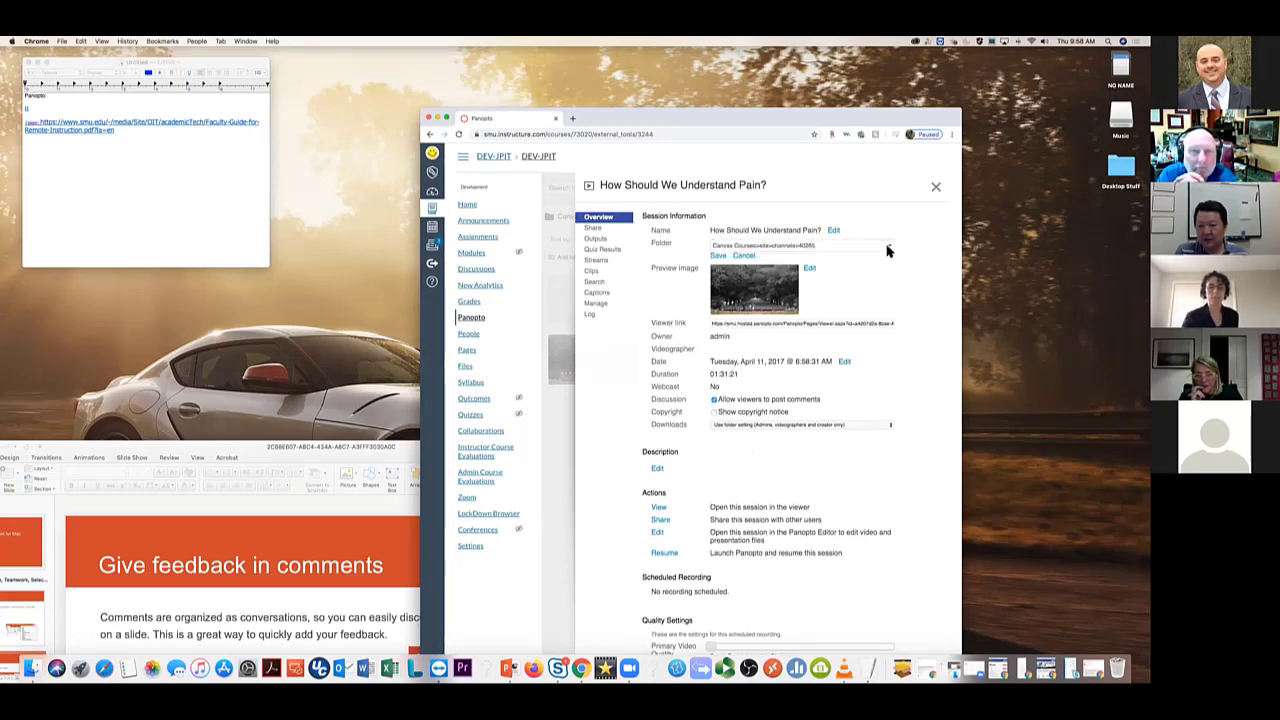
pyautogui.click(888, 250)
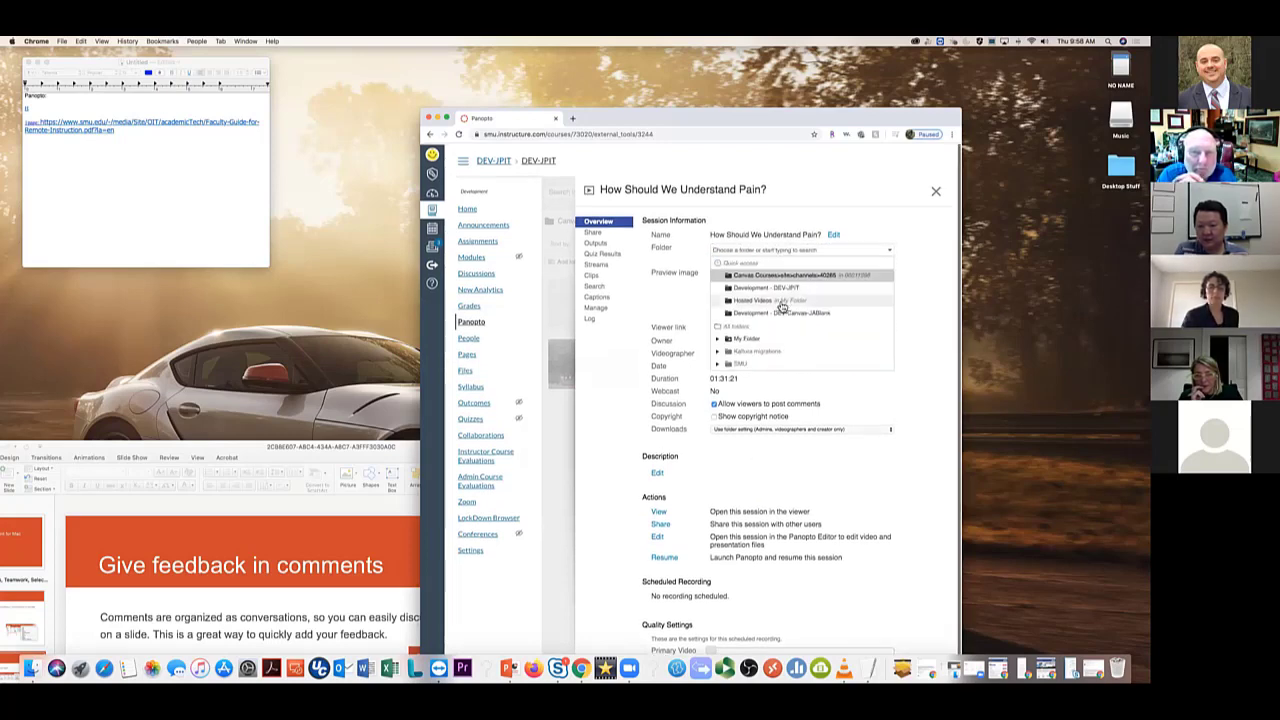
pyautogui.click(717, 337)
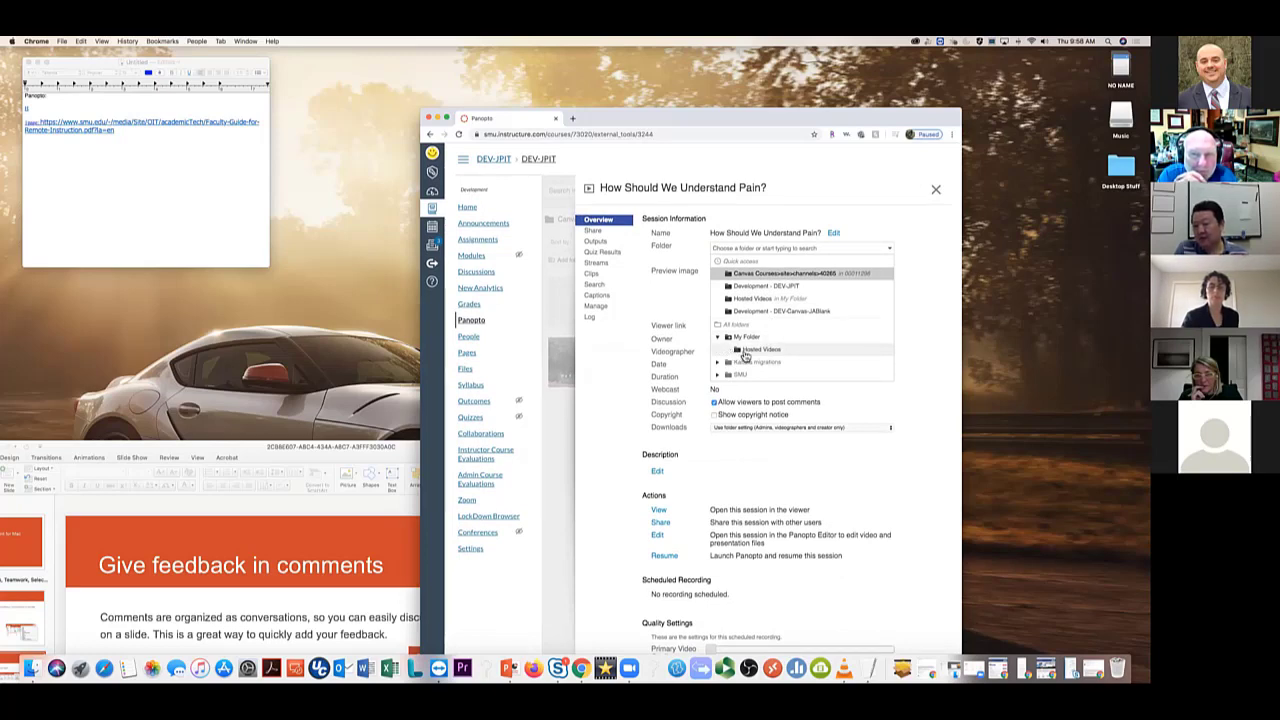
pyautogui.click(745, 352)
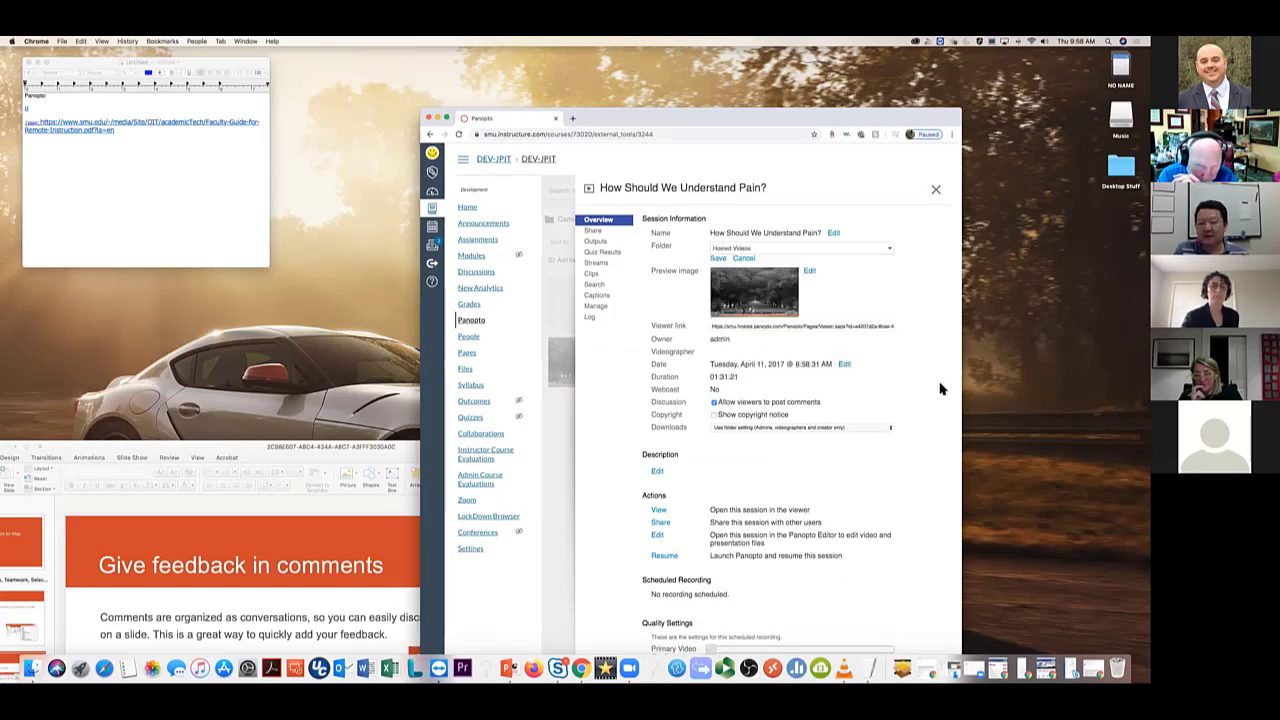
pyautogui.click(717, 260)
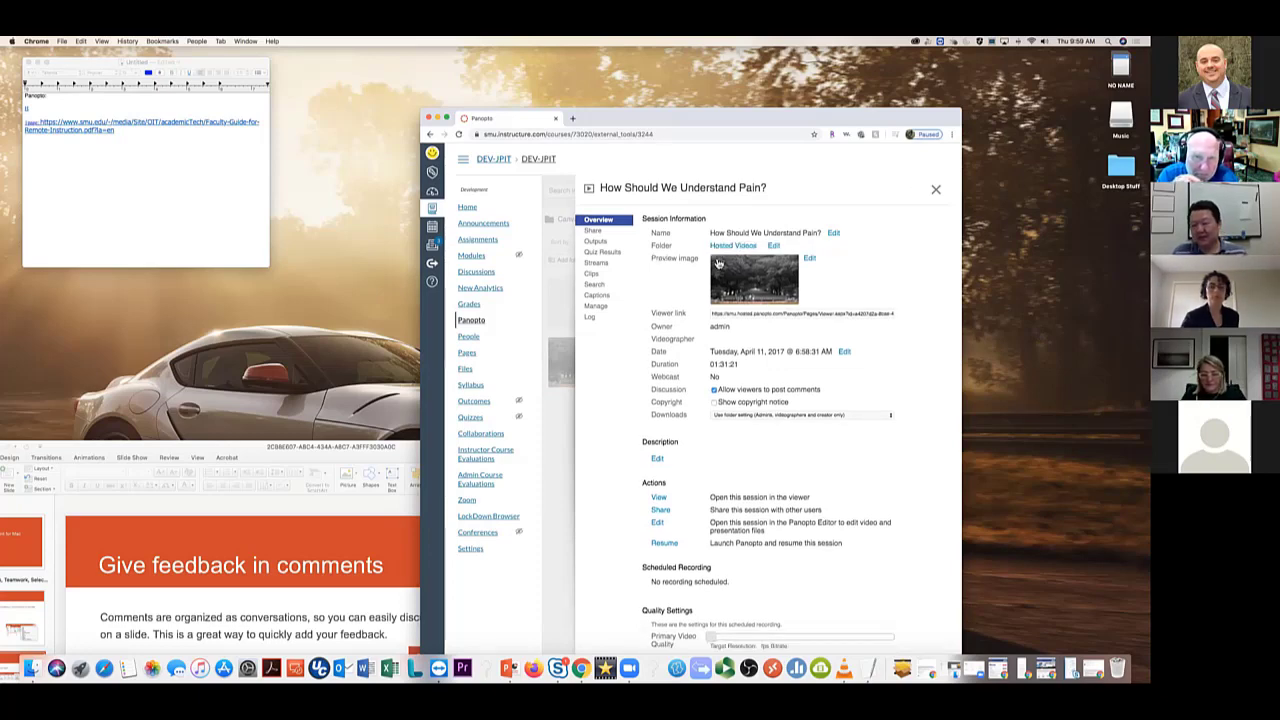
pyautogui.click(936, 190)
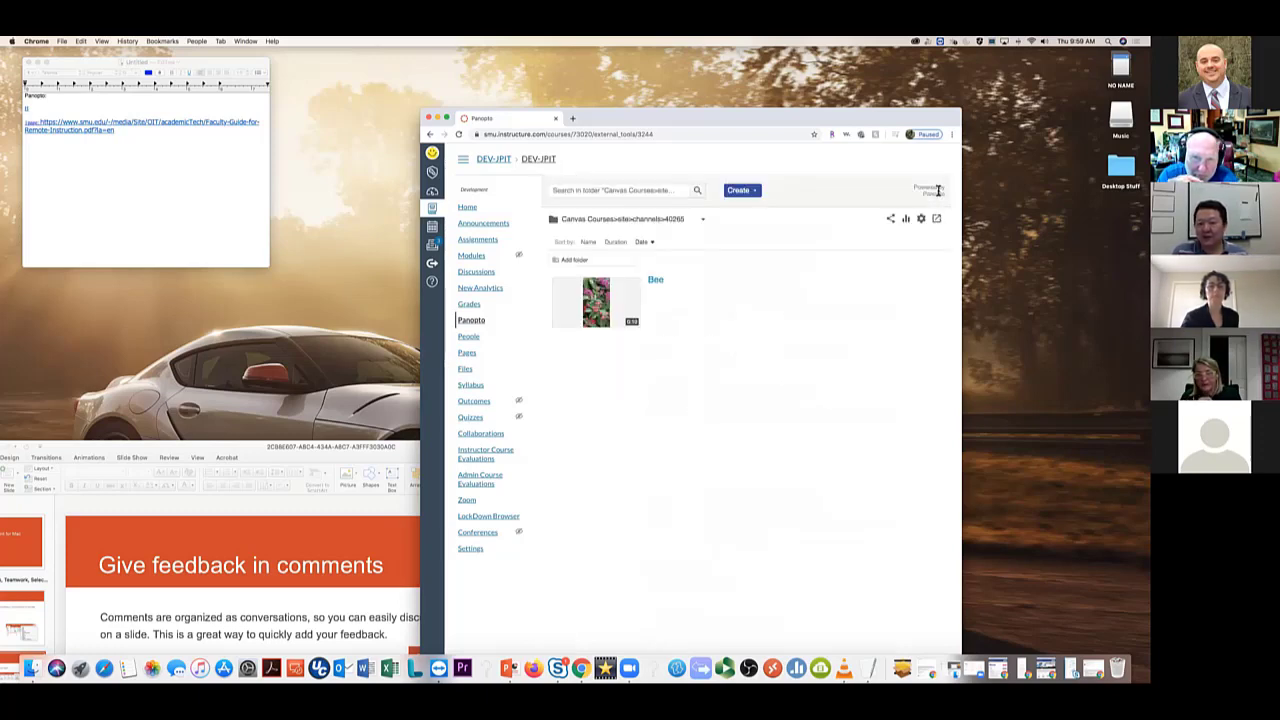
# Switch the Panopto view to the Development - DEV-JPIT folder
pyautogui.click(741, 190)
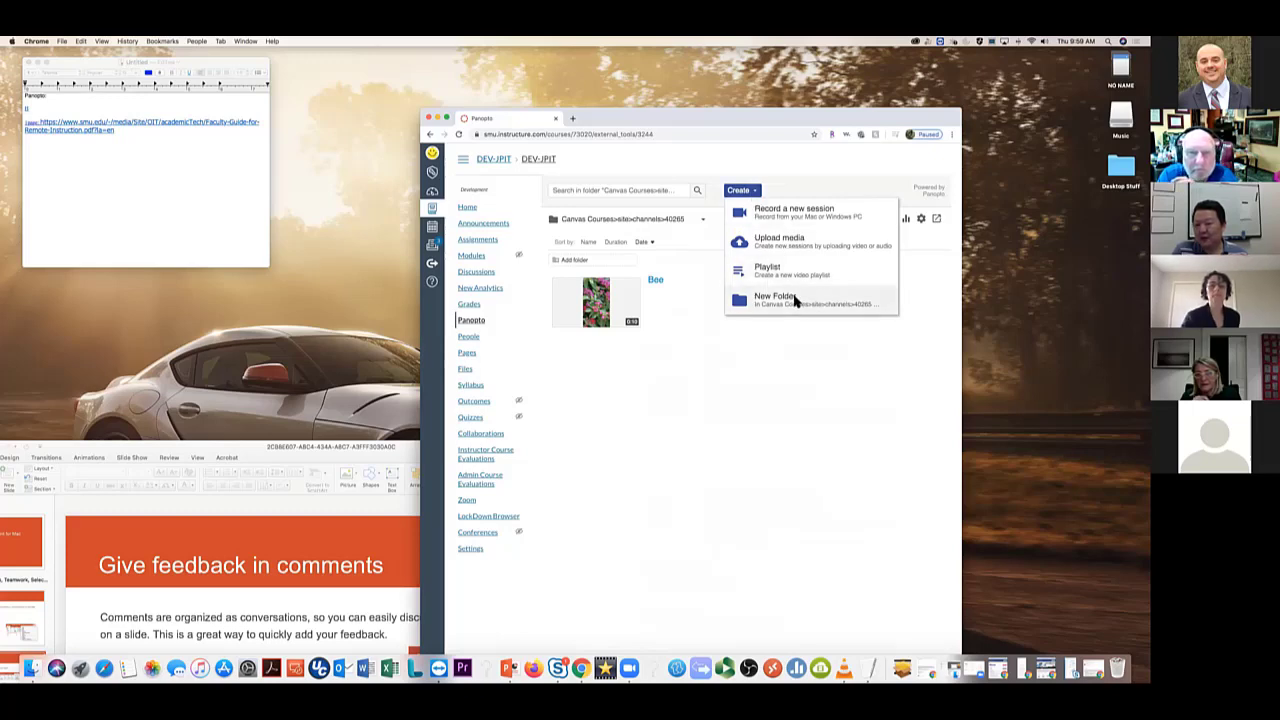
pyautogui.click(703, 219)
pyautogui.click(703, 219)
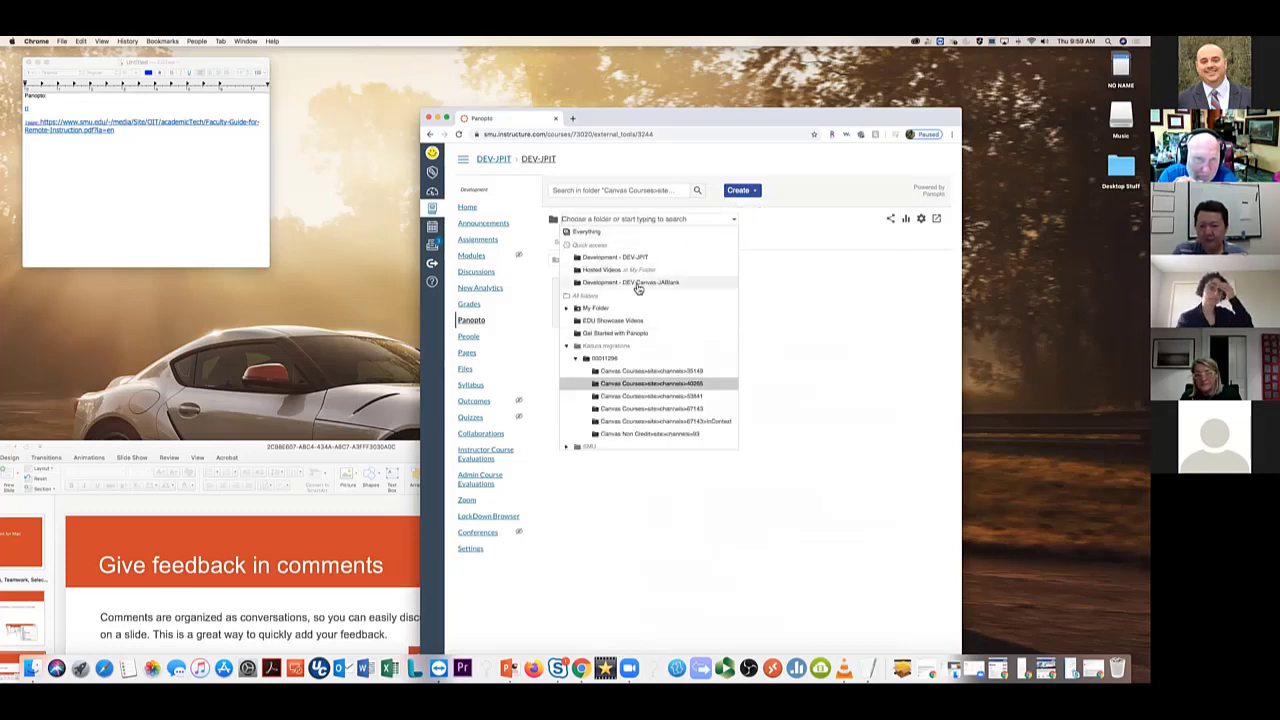
pyautogui.click(645, 258)
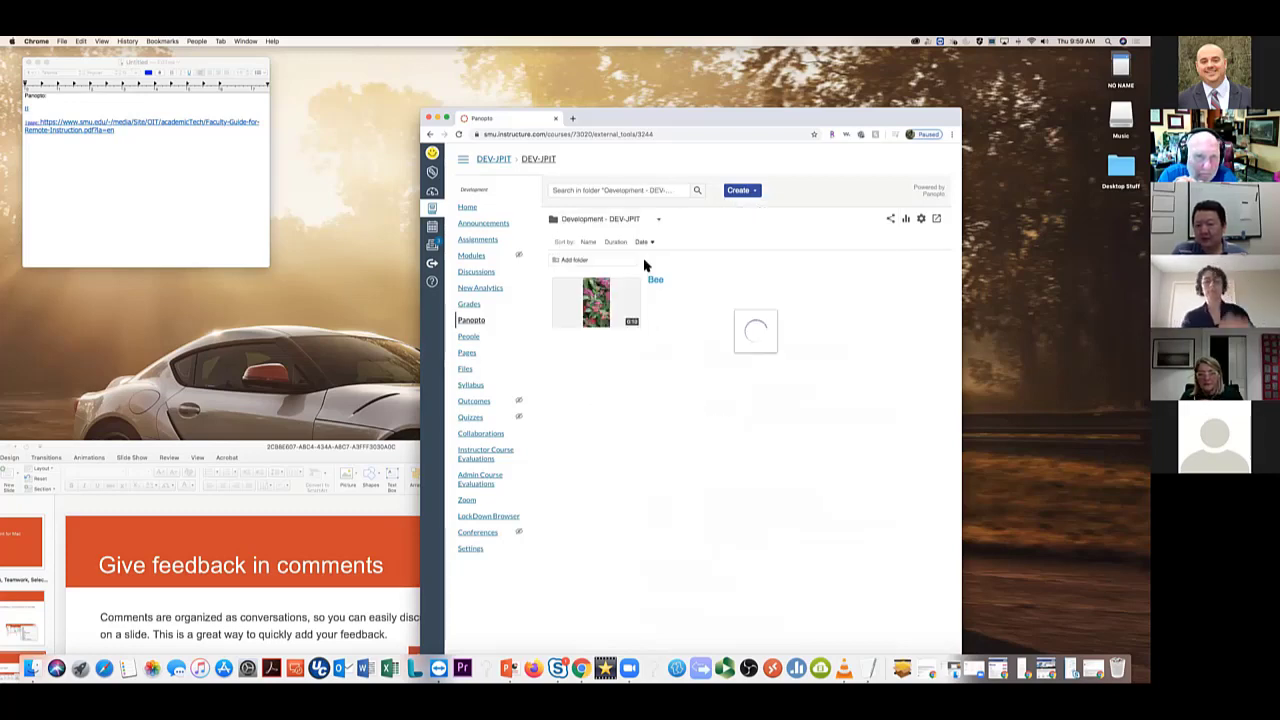
# Create a new folder there named 'Private videos'
pyautogui.click(750, 191)
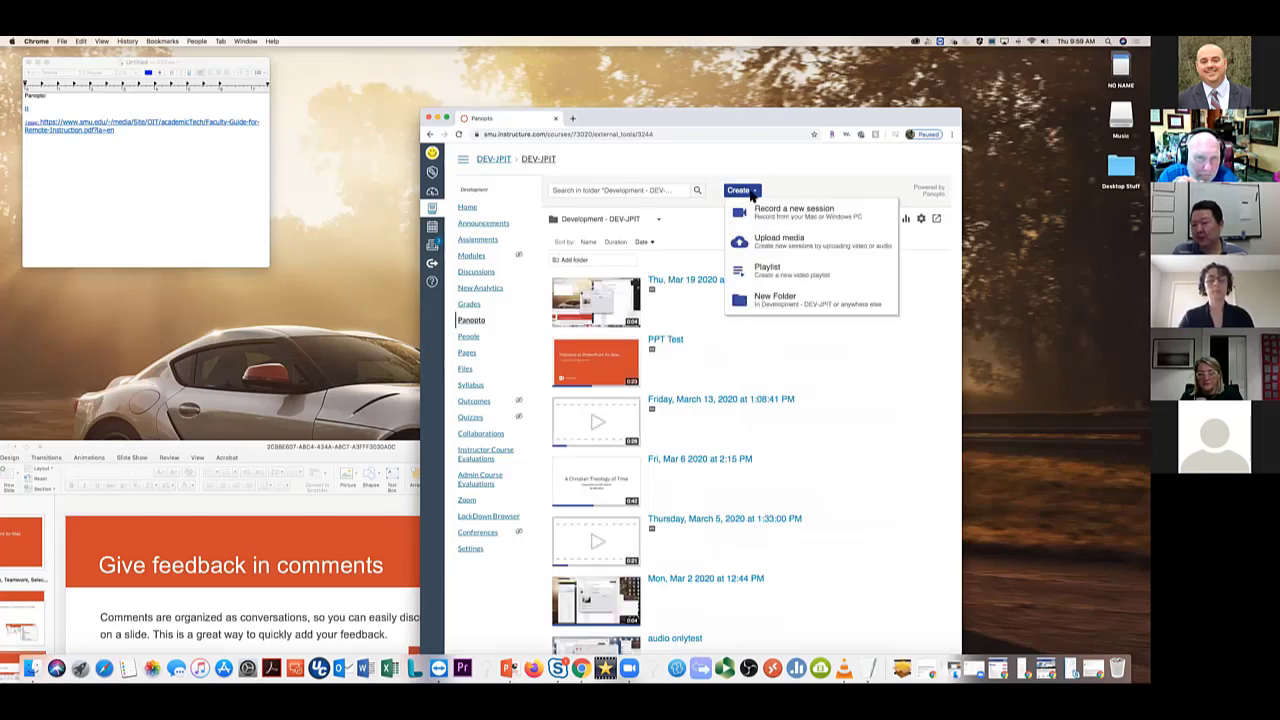
pyautogui.click(776, 303)
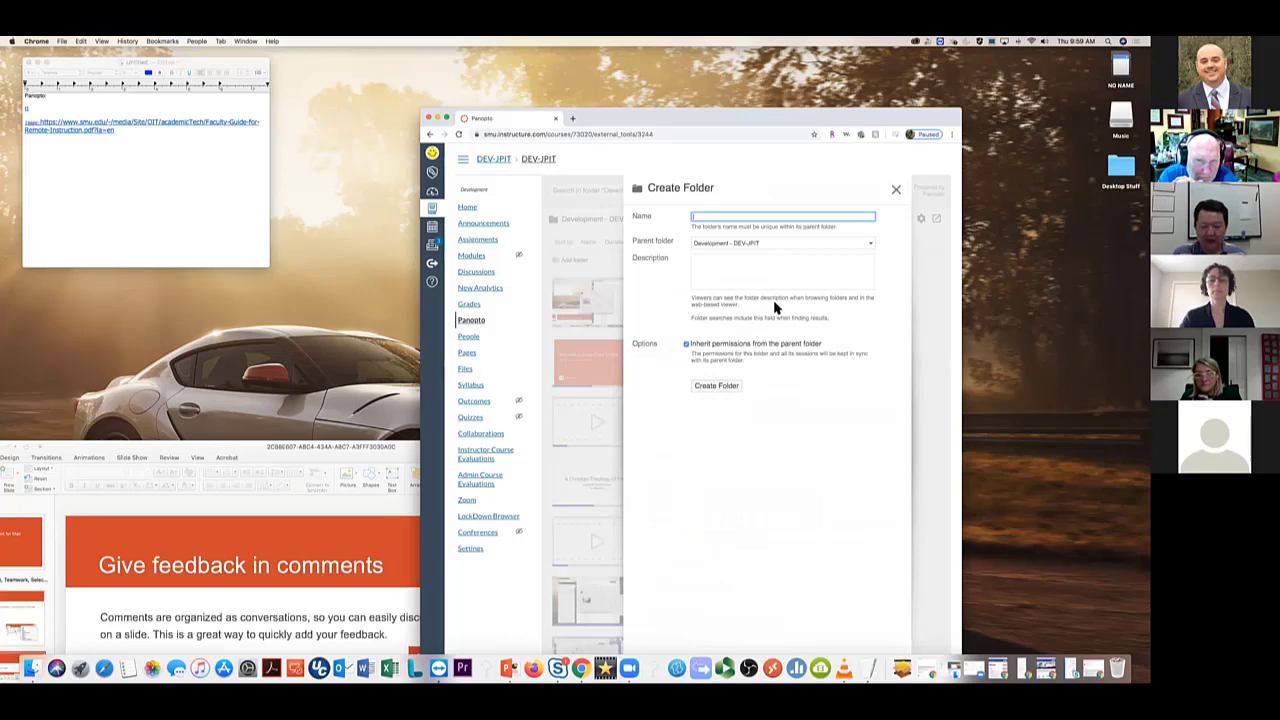
pyautogui.write('Private v')
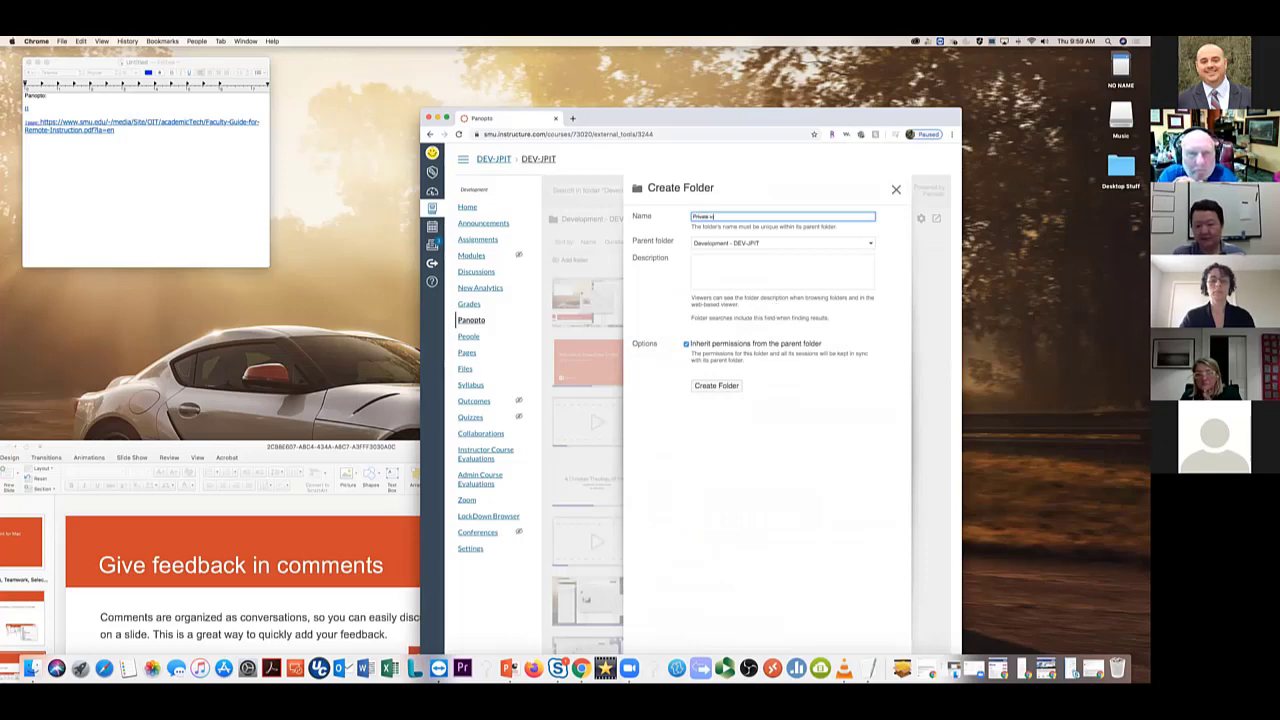
pyautogui.write('ideos')
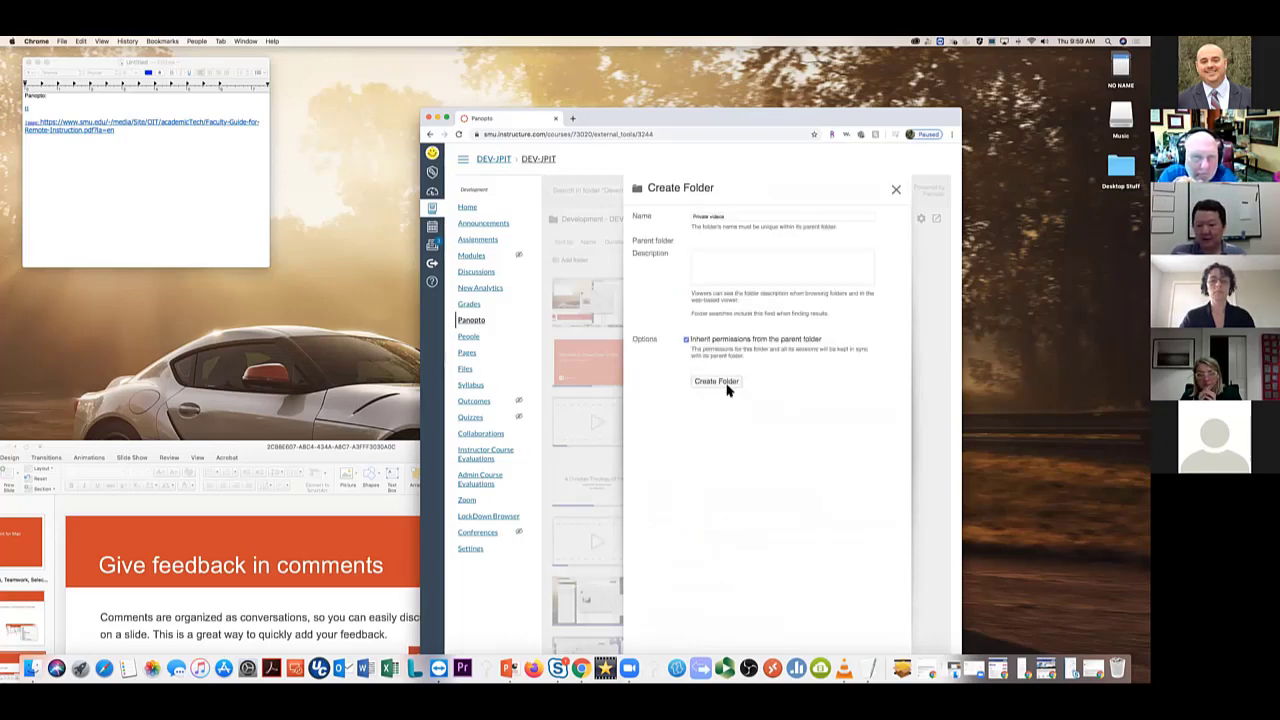
pyautogui.click(727, 387)
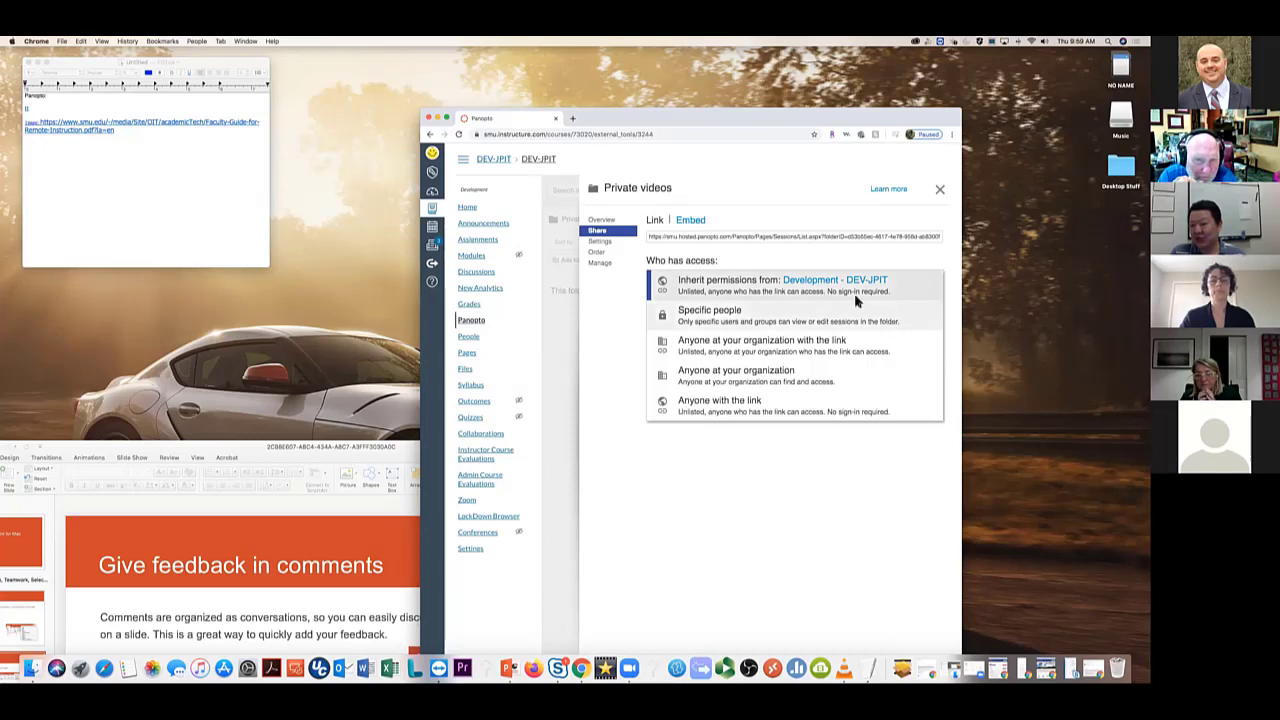
# Leave 'Private videos' inheriting parent permissions, close its sharing settings, and show the Create options
pyautogui.click(869, 260)
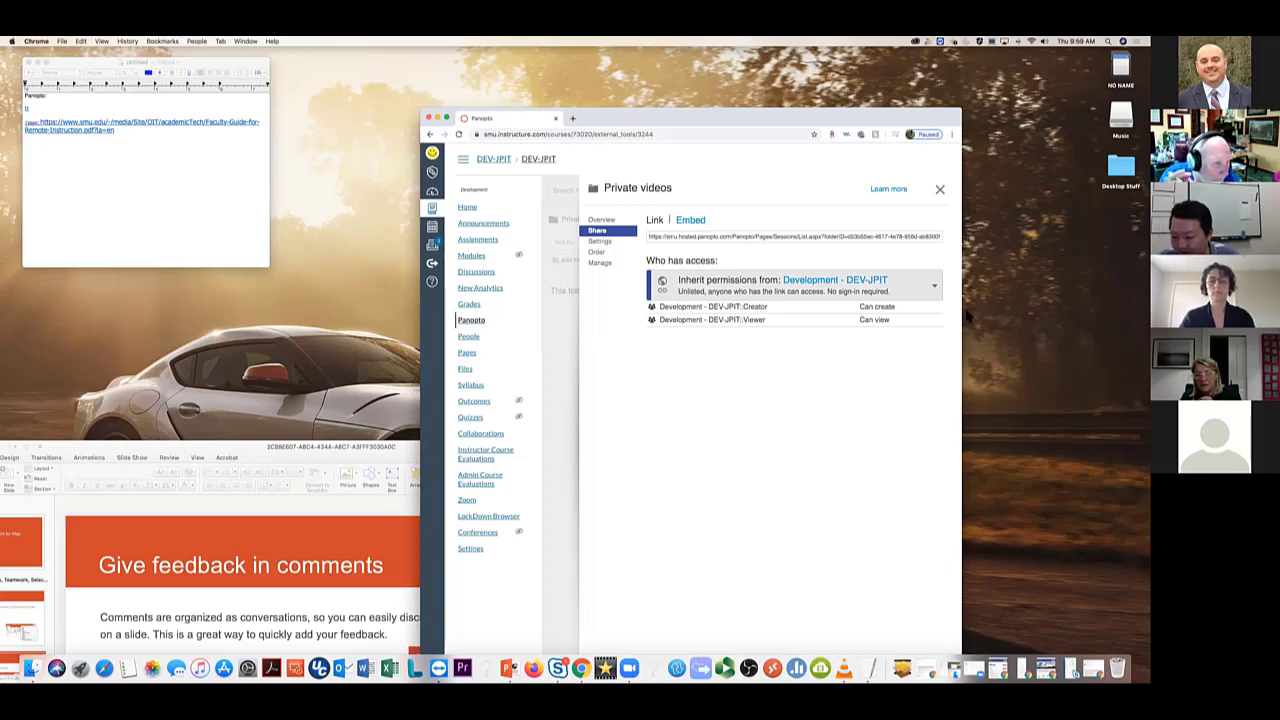
pyautogui.click(940, 190)
pyautogui.click(740, 190)
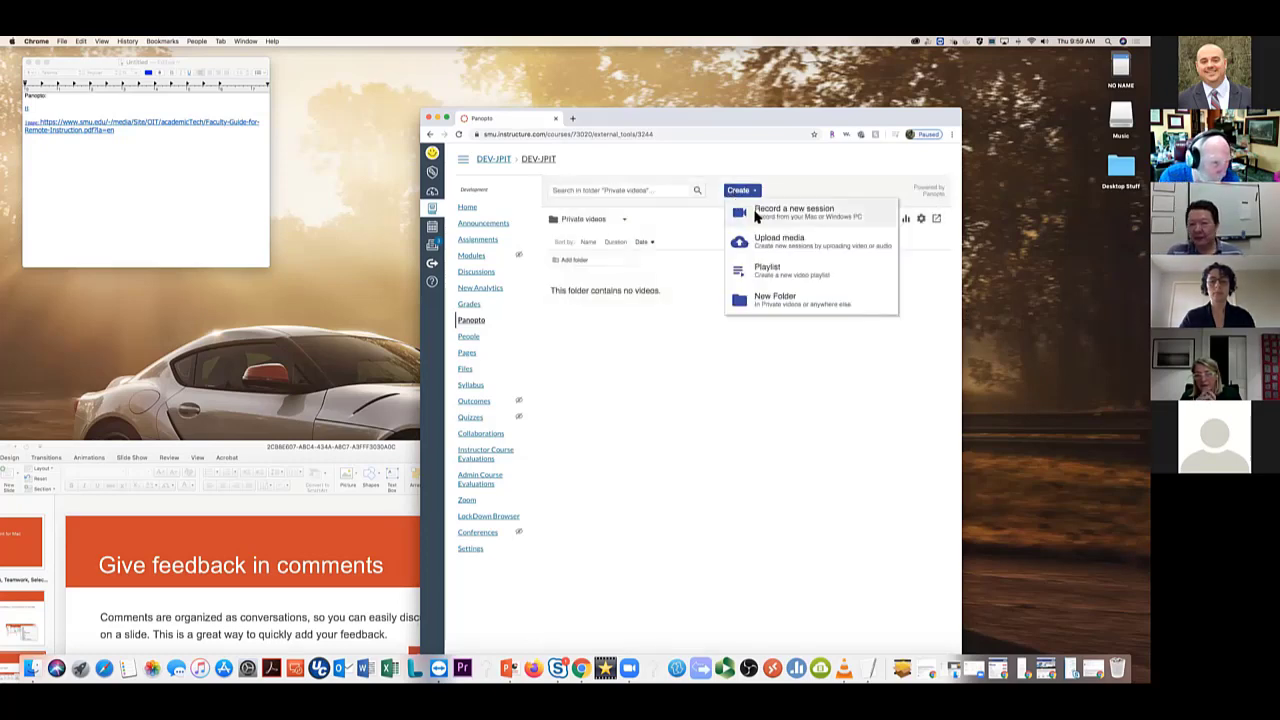
# Launch the Panopto recorder for a new session and reposition its Record A Session window
pyautogui.click(775, 214)
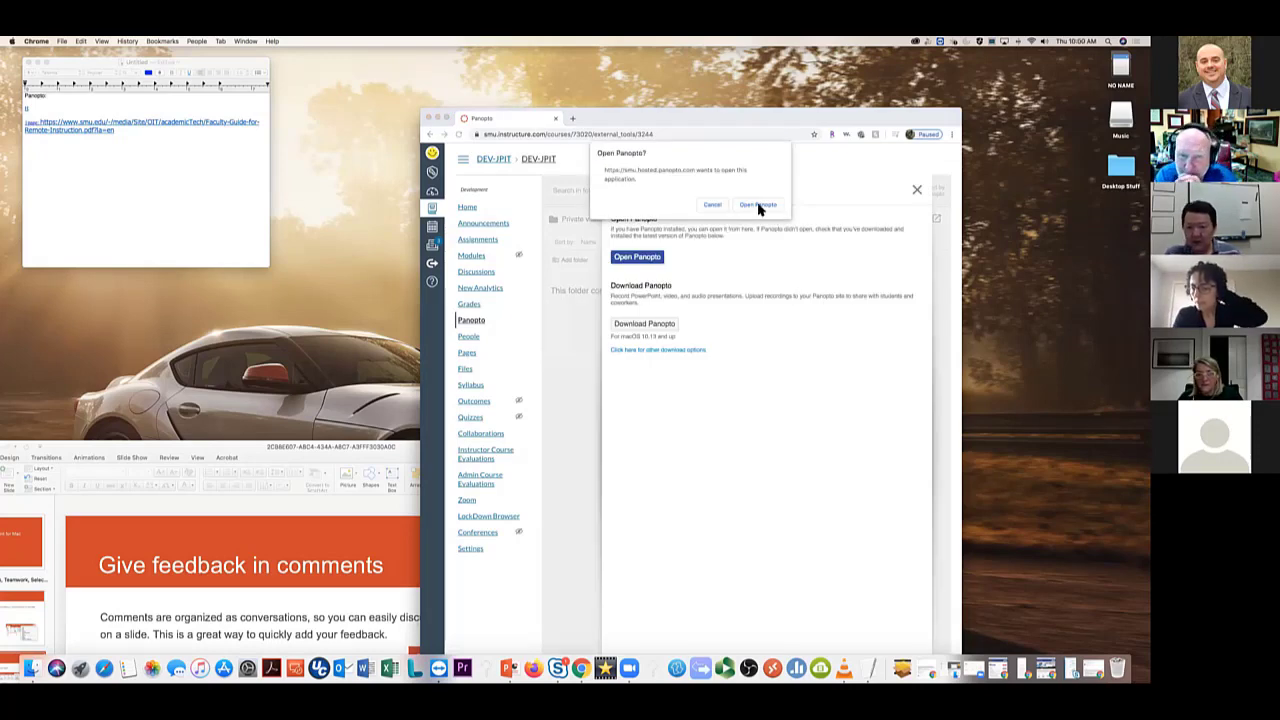
pyautogui.click(759, 207)
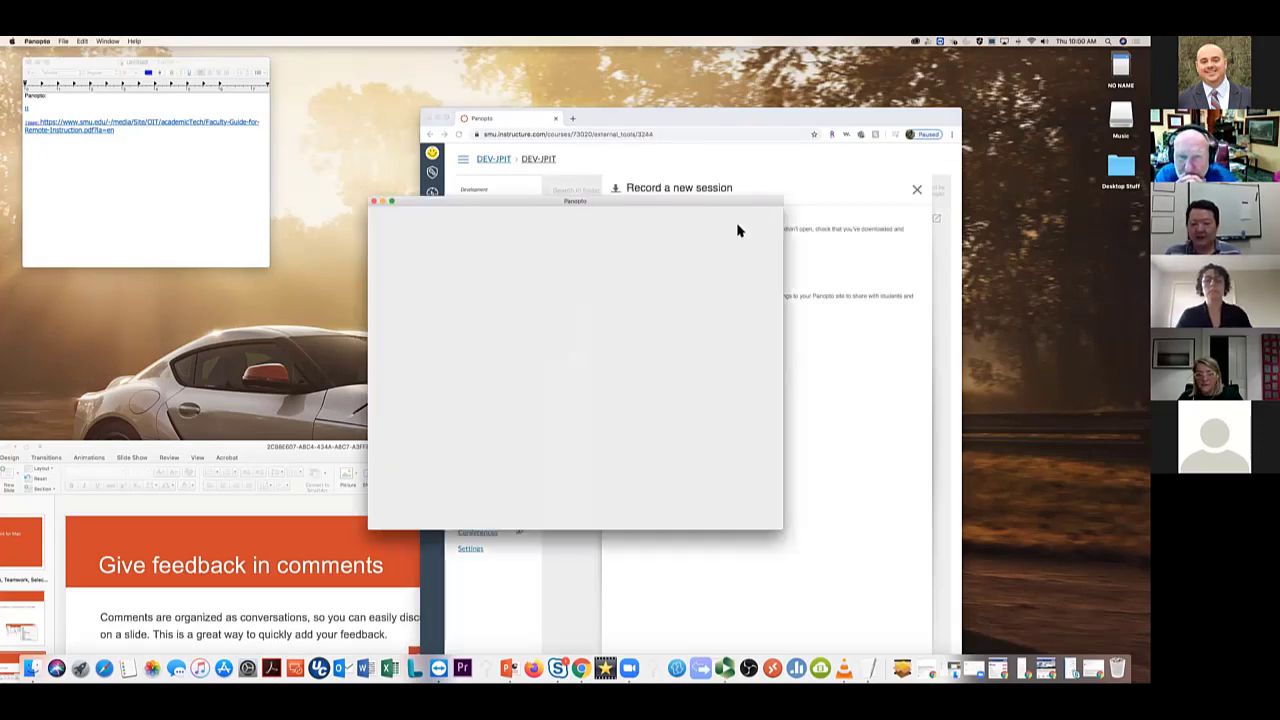
pyautogui.moveTo(662, 205); pyautogui.dragTo(796, 191)
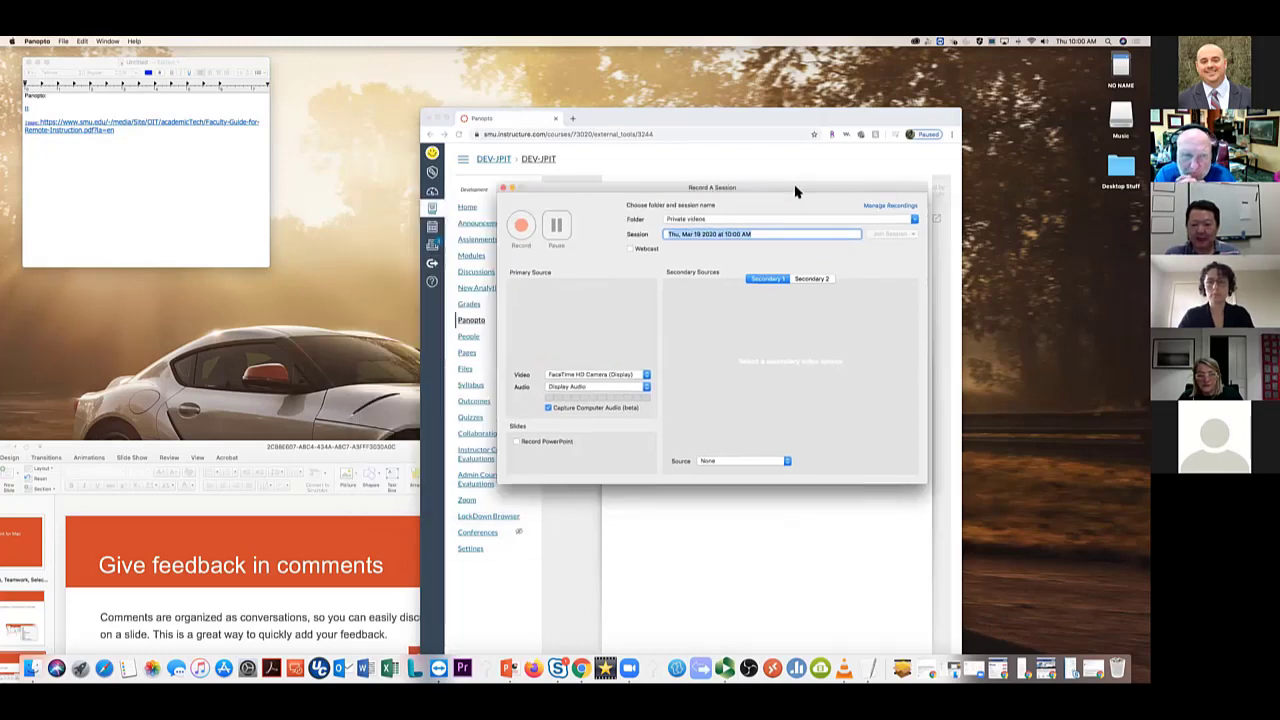
# Keep FaceTime HD Camera as primary video and None for Secondary 1, then review Secondary 2 sources
pyautogui.click(606, 375)
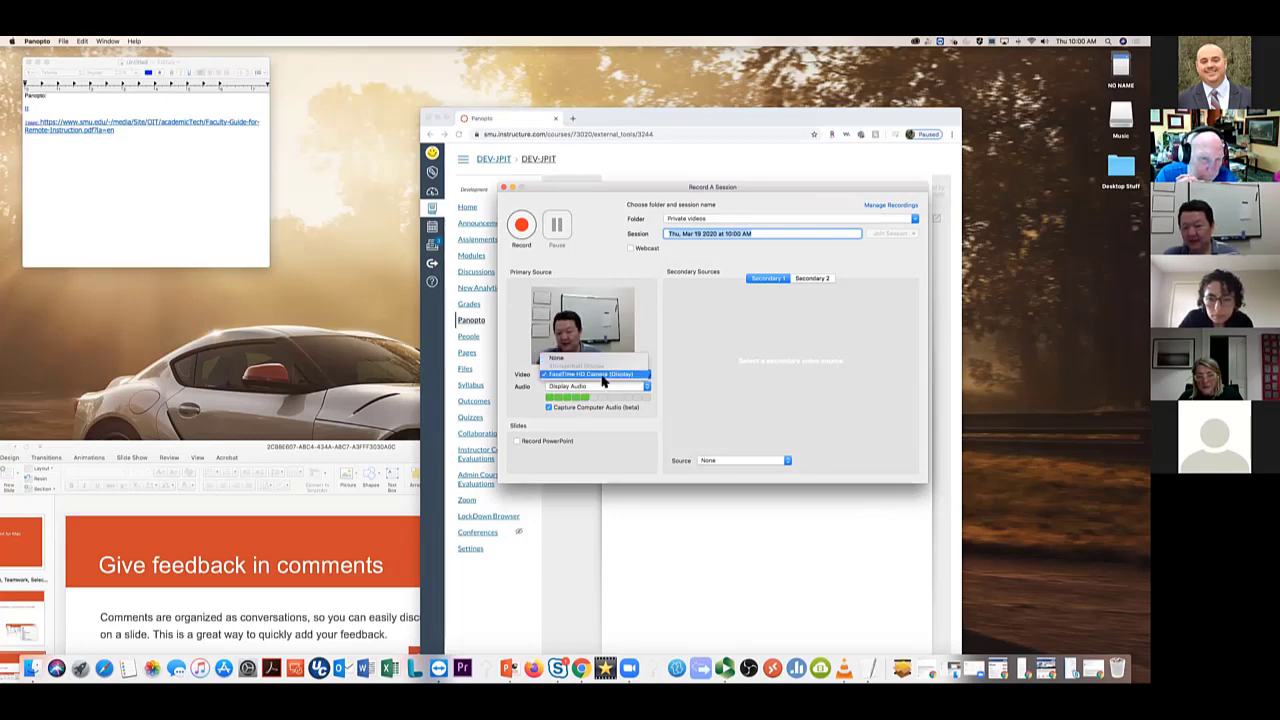
pyautogui.click(603, 376)
pyautogui.click(770, 462)
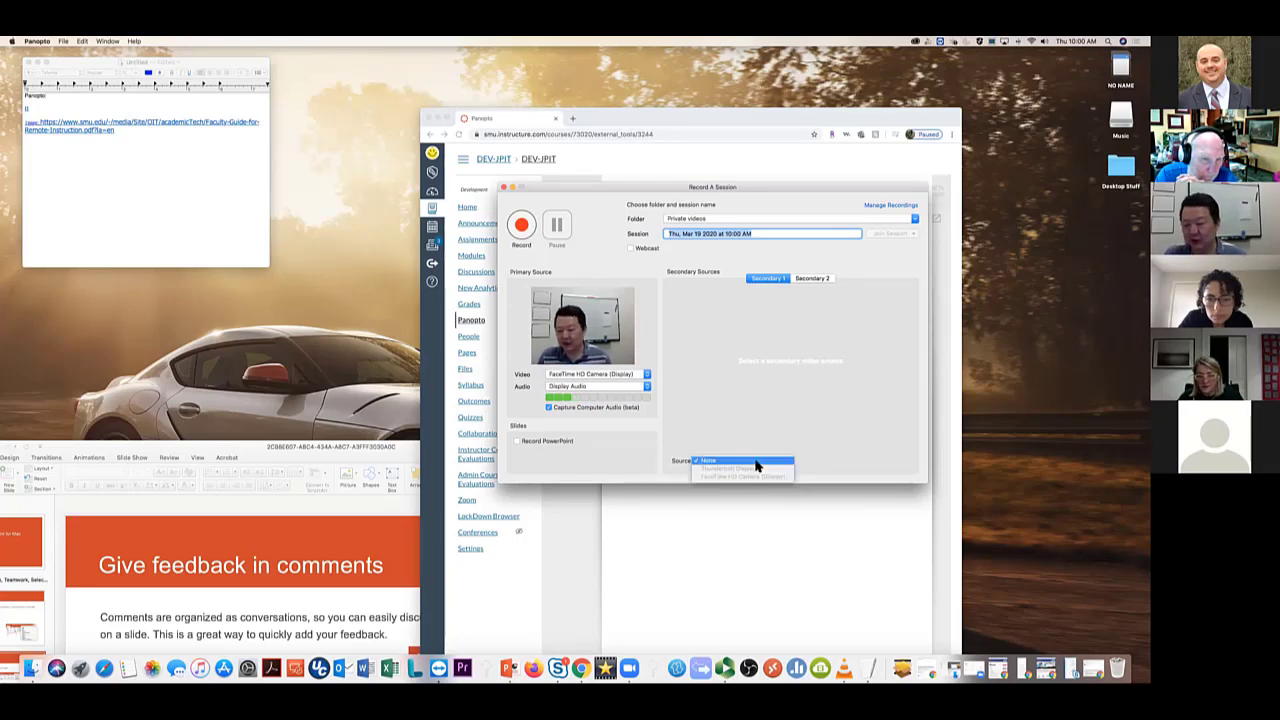
pyautogui.click(756, 463)
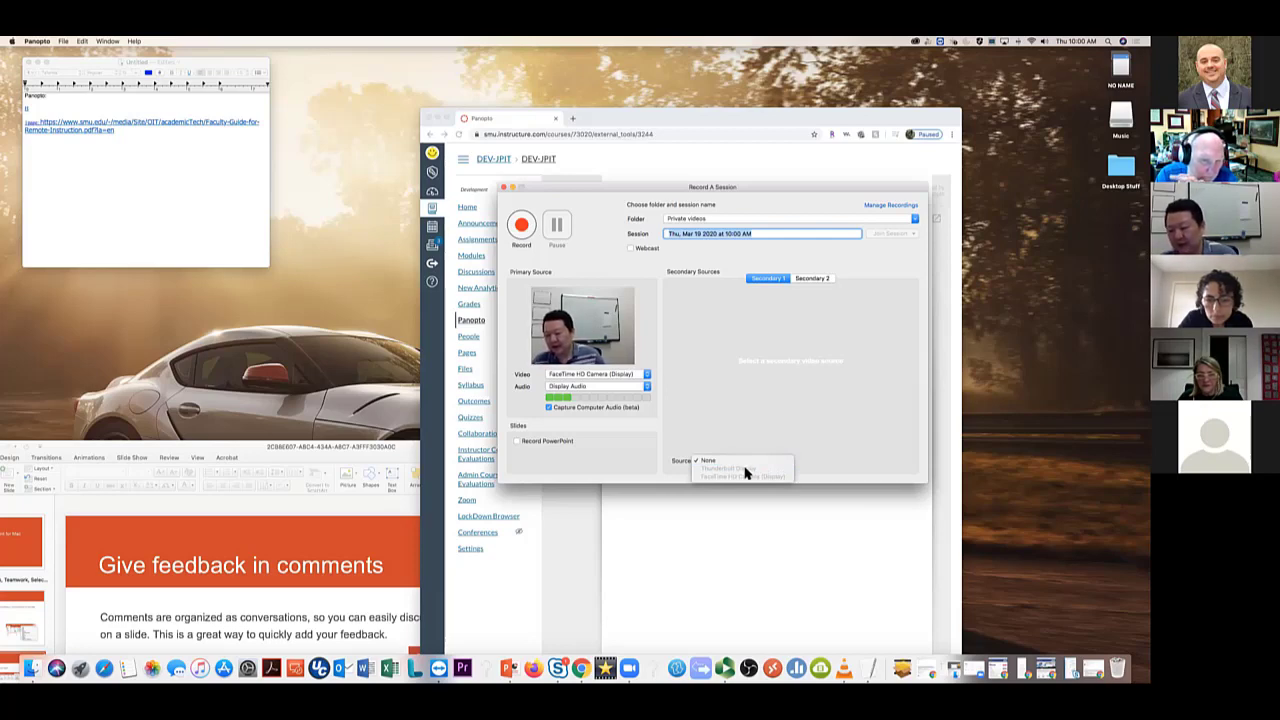
pyautogui.click(818, 280)
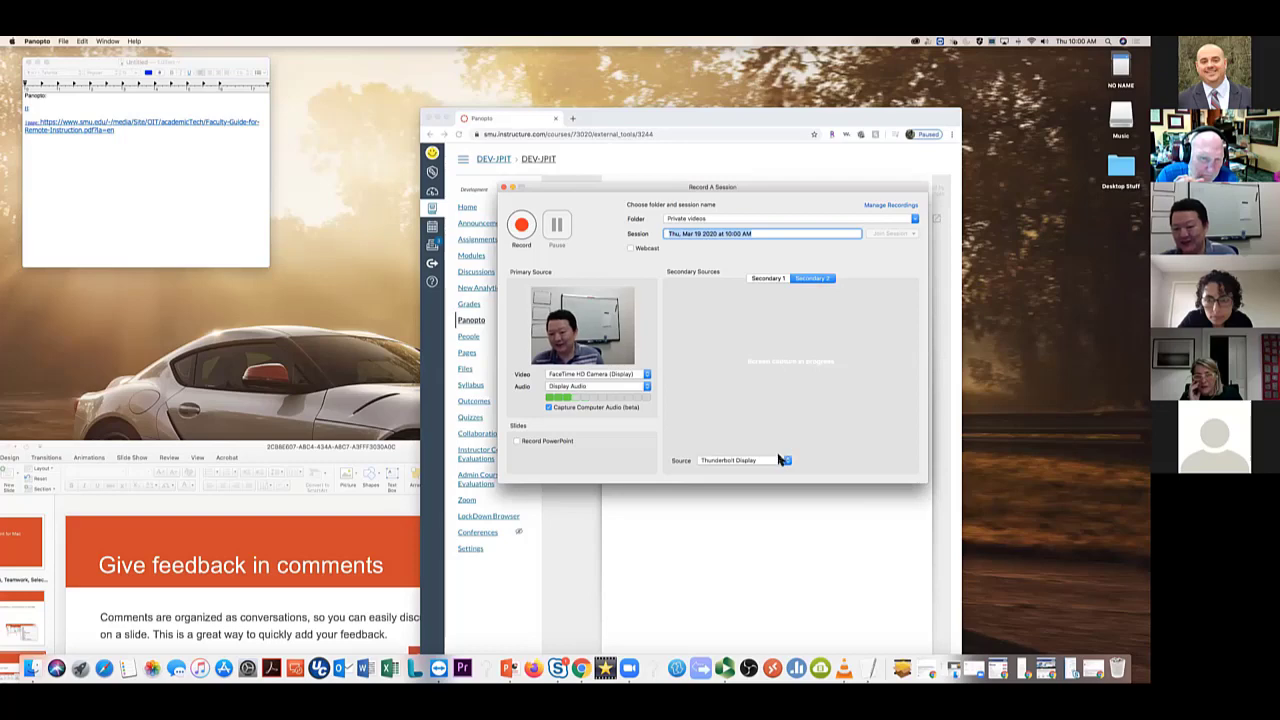
pyautogui.click(775, 460)
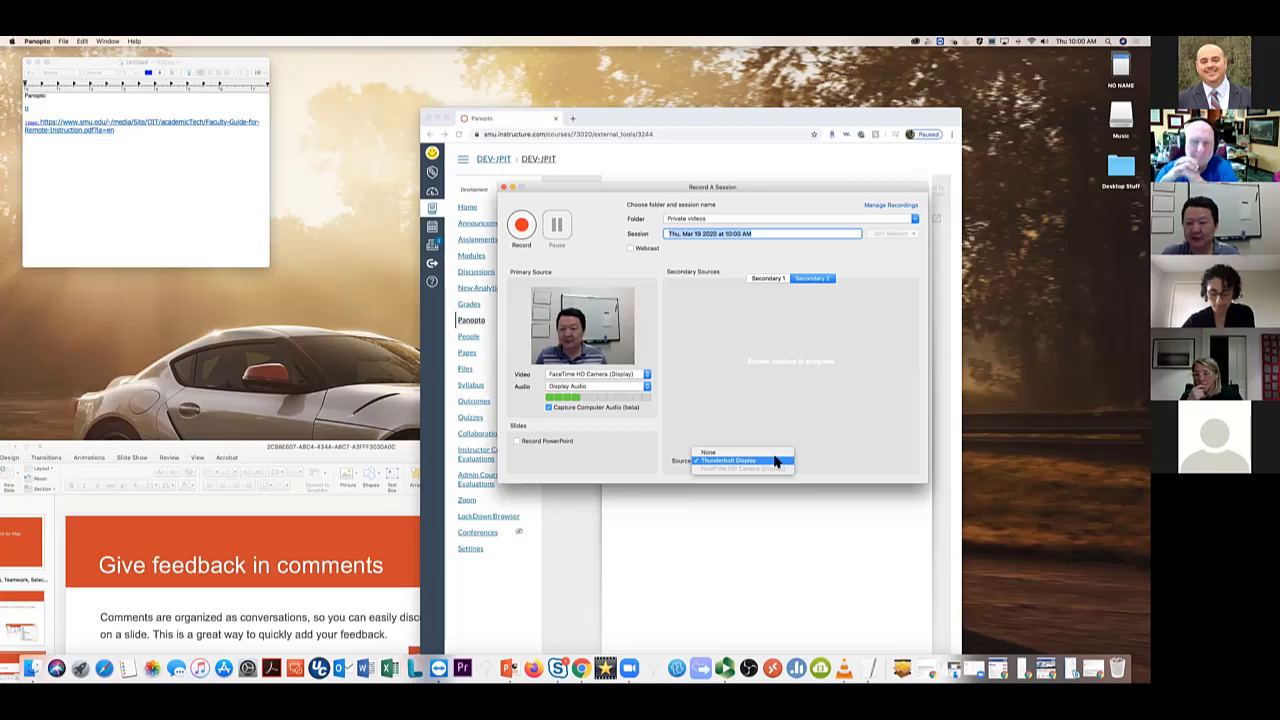
# Change the Secondary 2 source from Thunderbolt Display to None
pyautogui.click(776, 461)
pyautogui.click(726, 460)
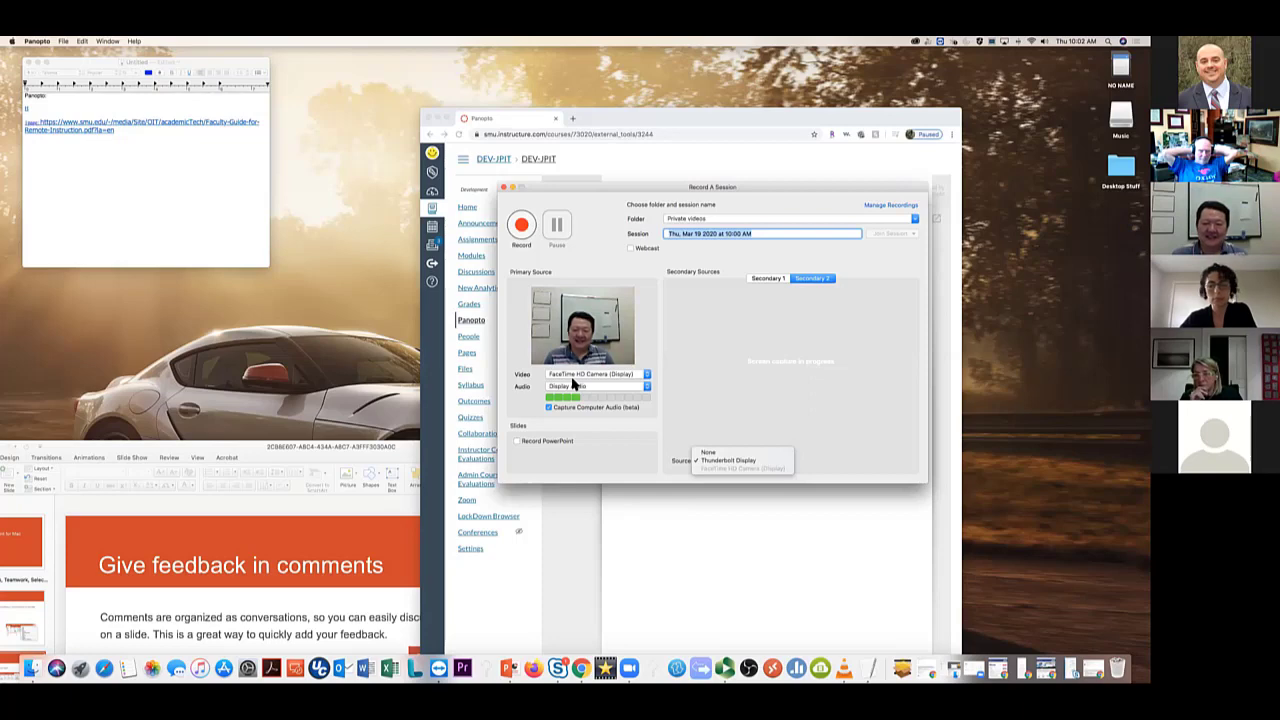
pyautogui.click(706, 453)
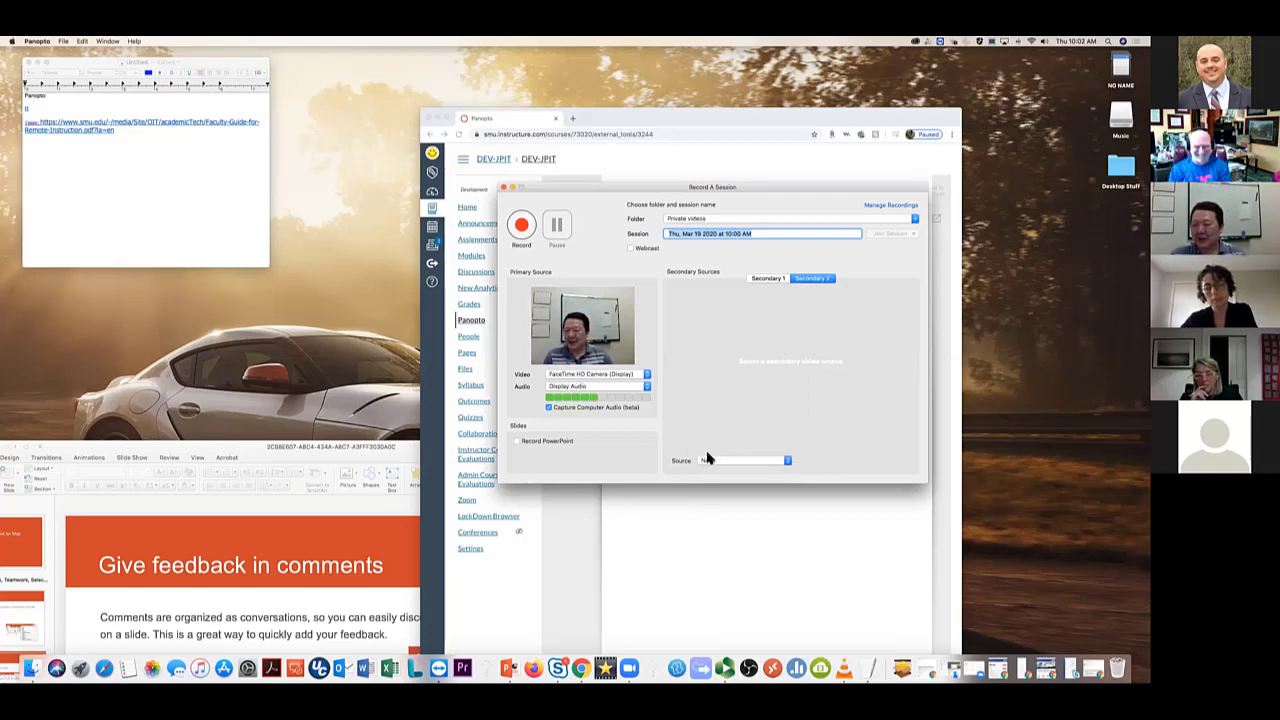
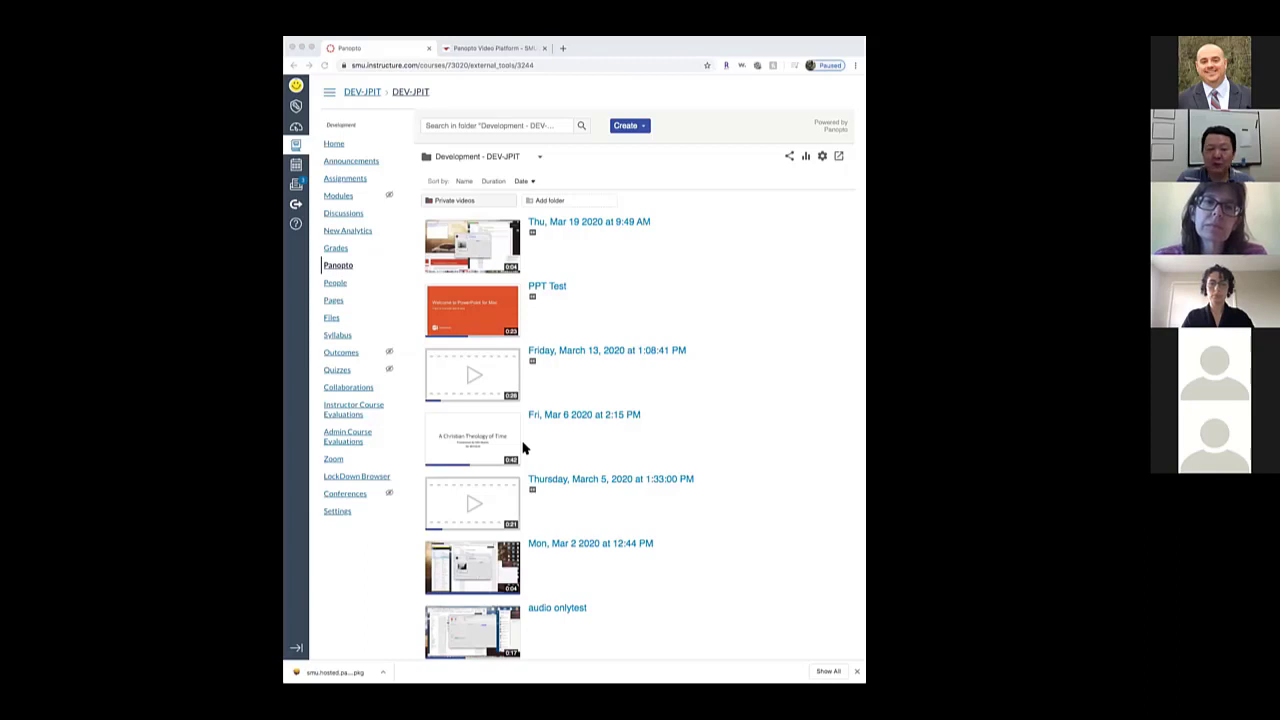
# Switch Panopto to the Hosted Videos folder inside My Folder
pyautogui.click(538, 160)
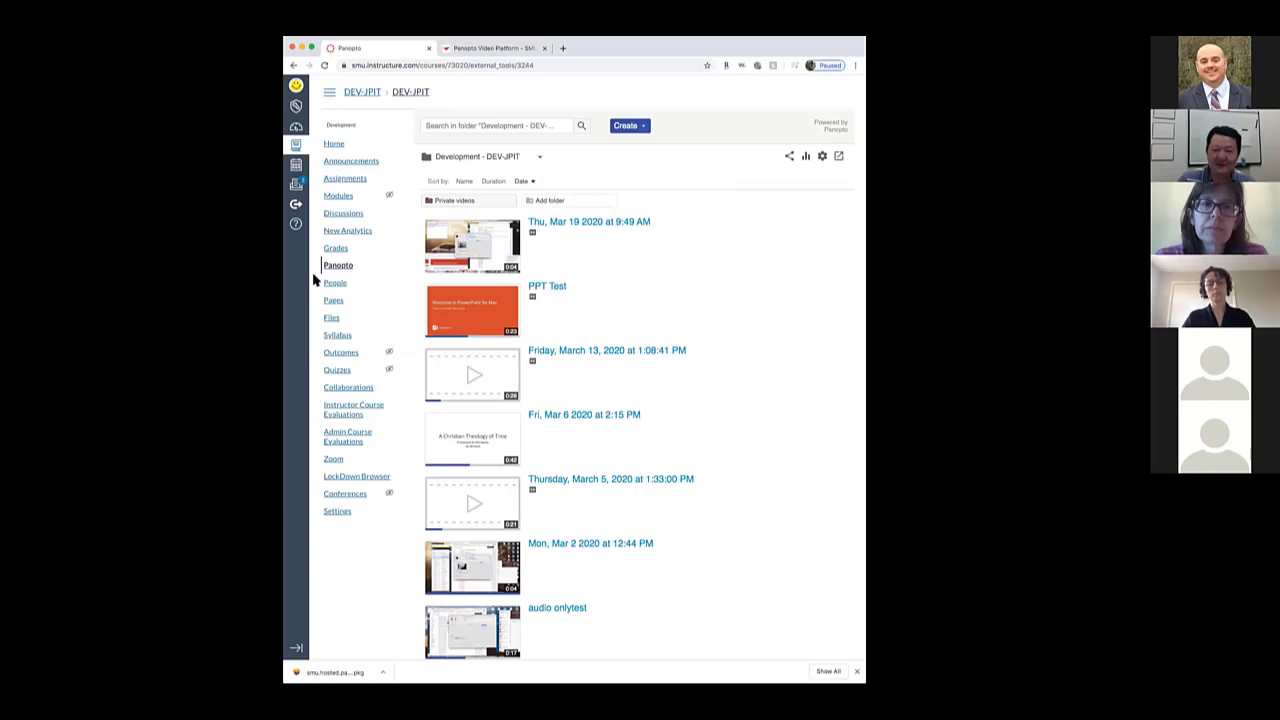
pyautogui.click(538, 156)
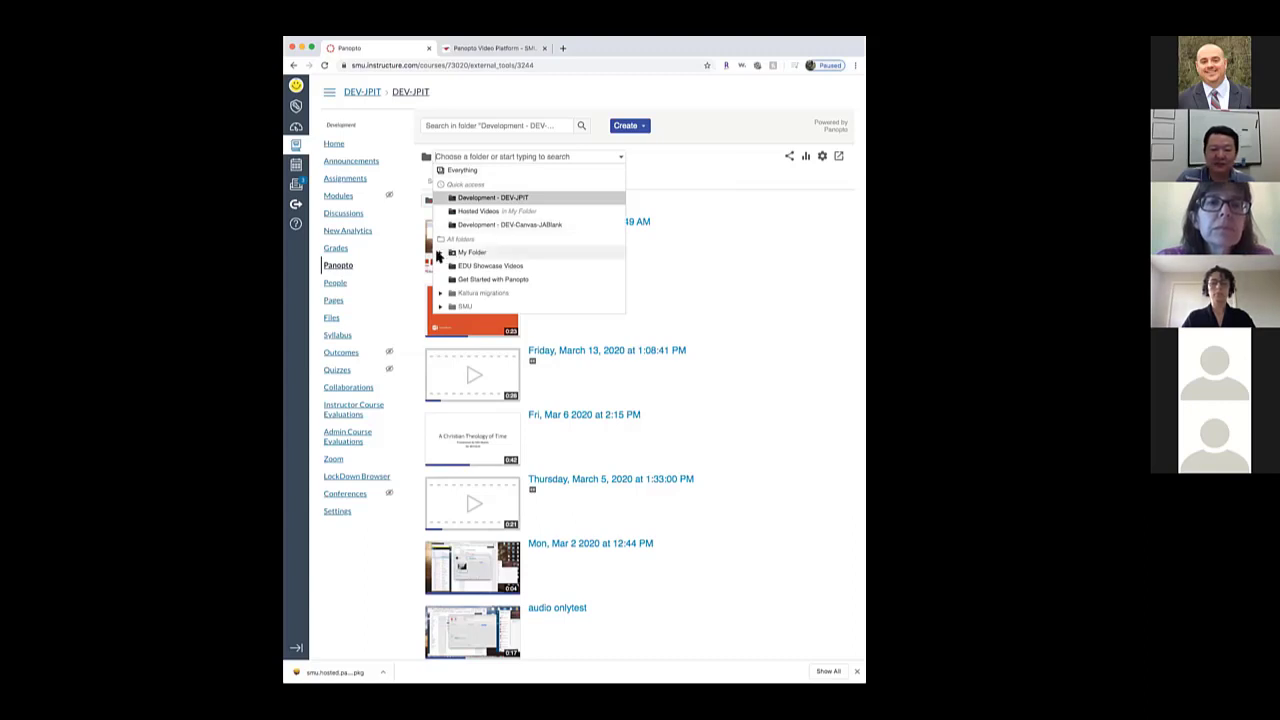
pyautogui.click(439, 253)
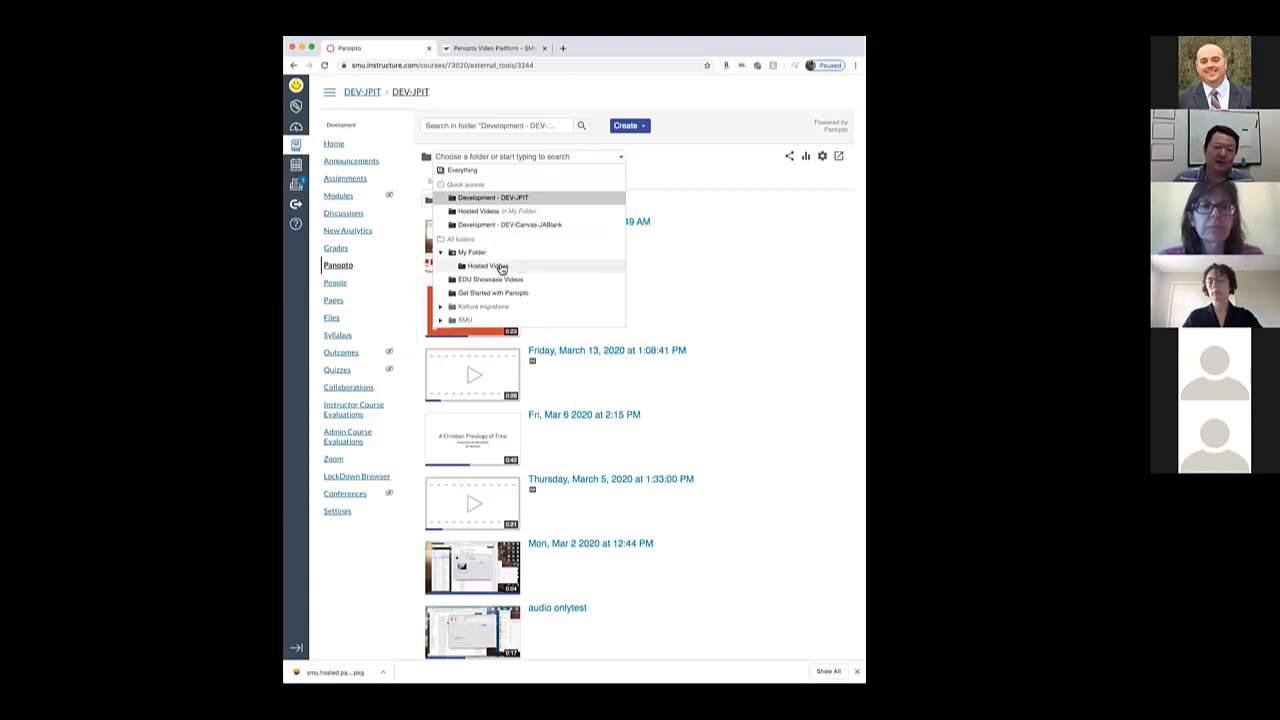
pyautogui.click(502, 269)
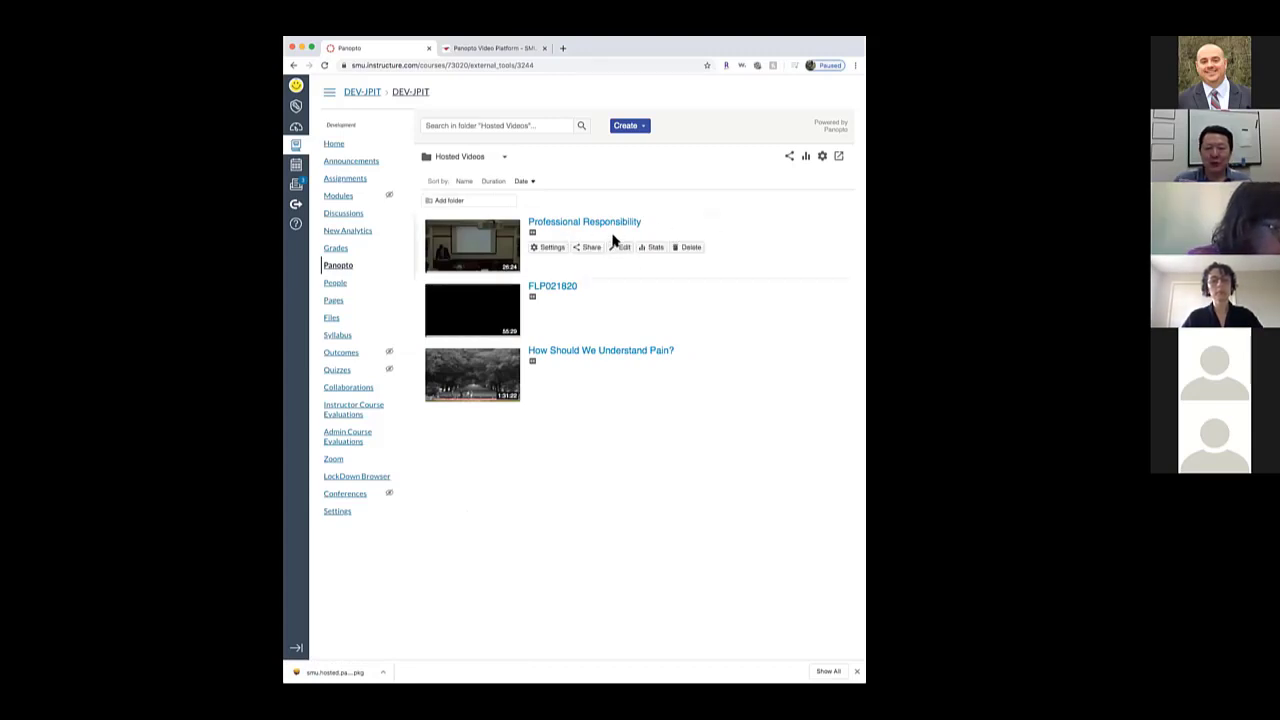
pyautogui.tripleClick(345, 88)
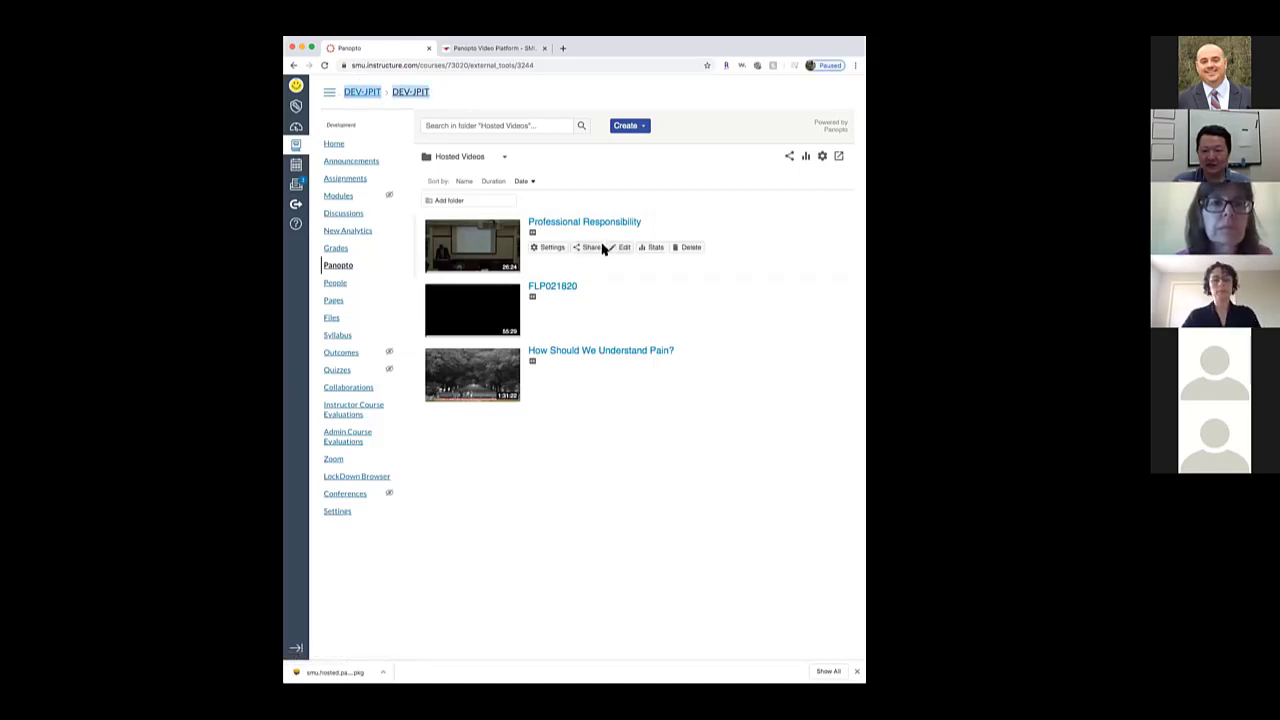
pyautogui.click(549, 248)
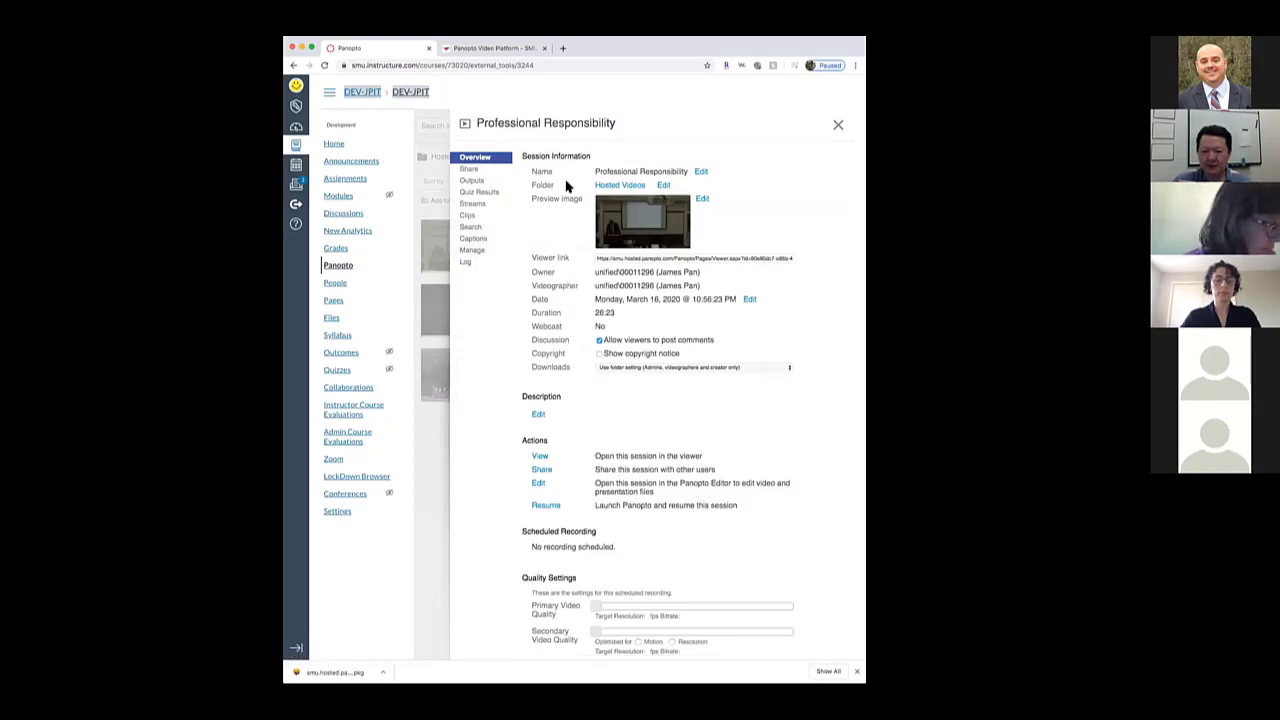
pyautogui.click(664, 186)
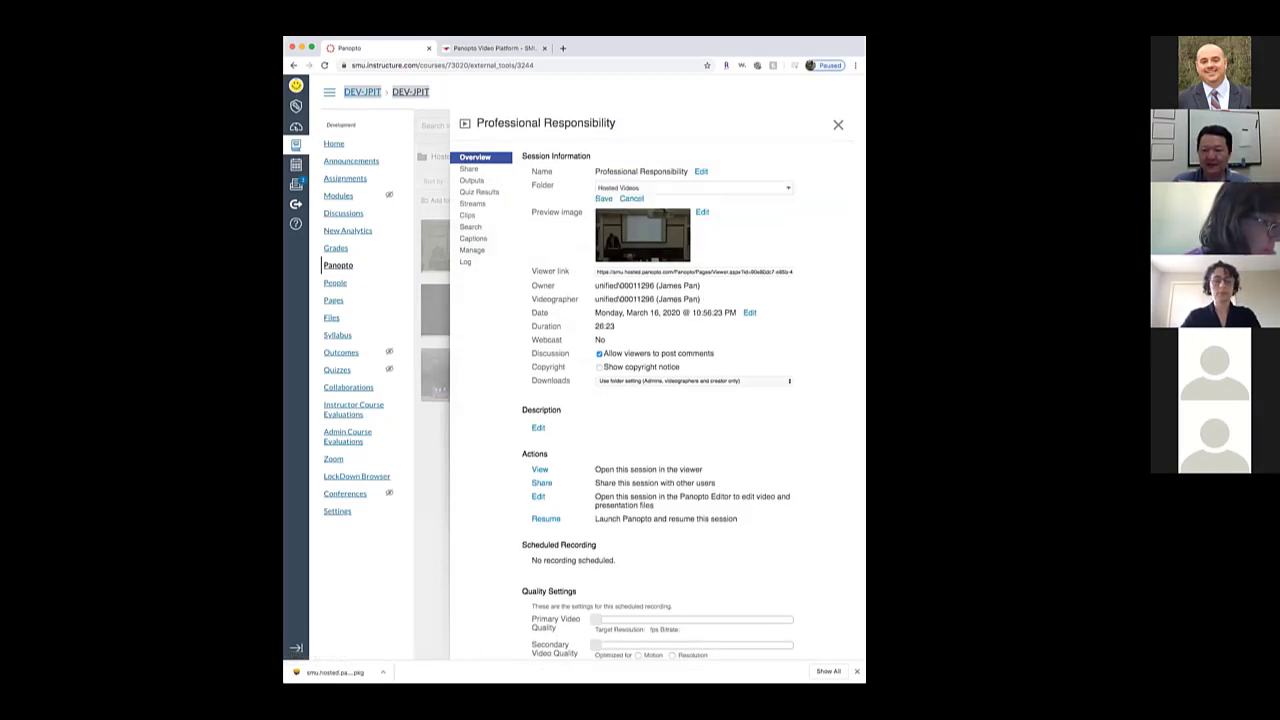
pyautogui.click(788, 188)
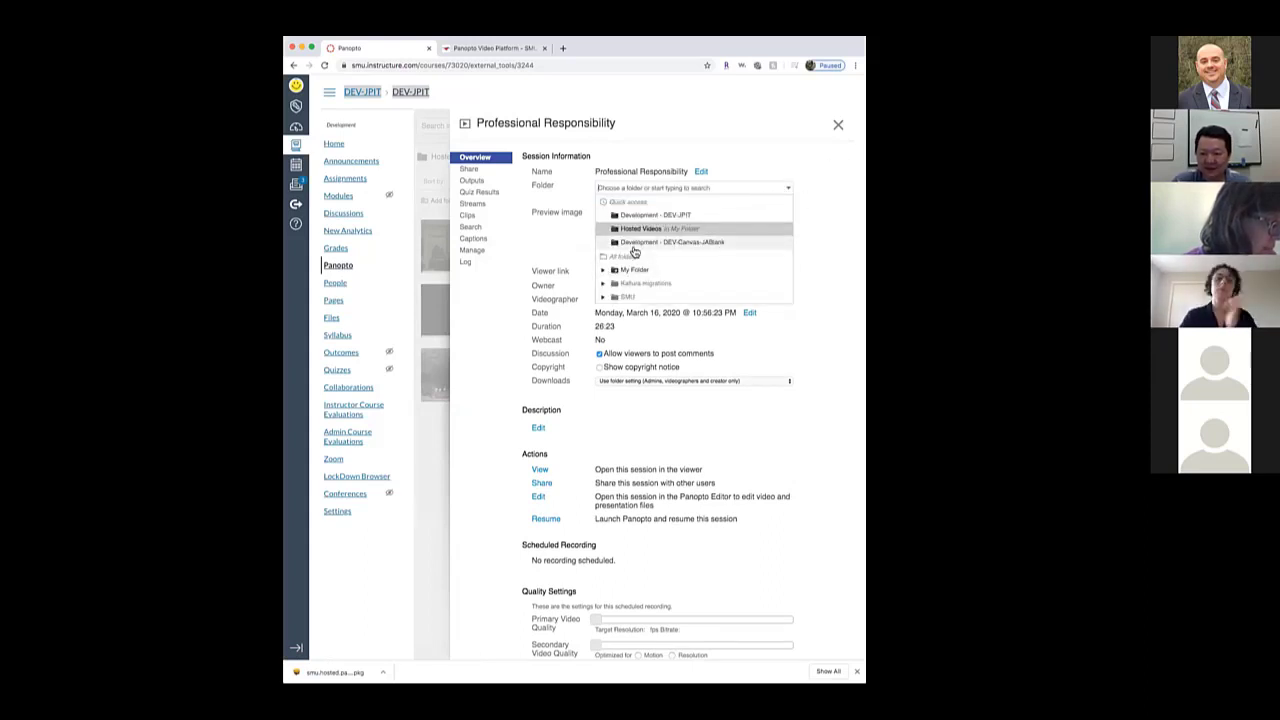
pyautogui.click(650, 216)
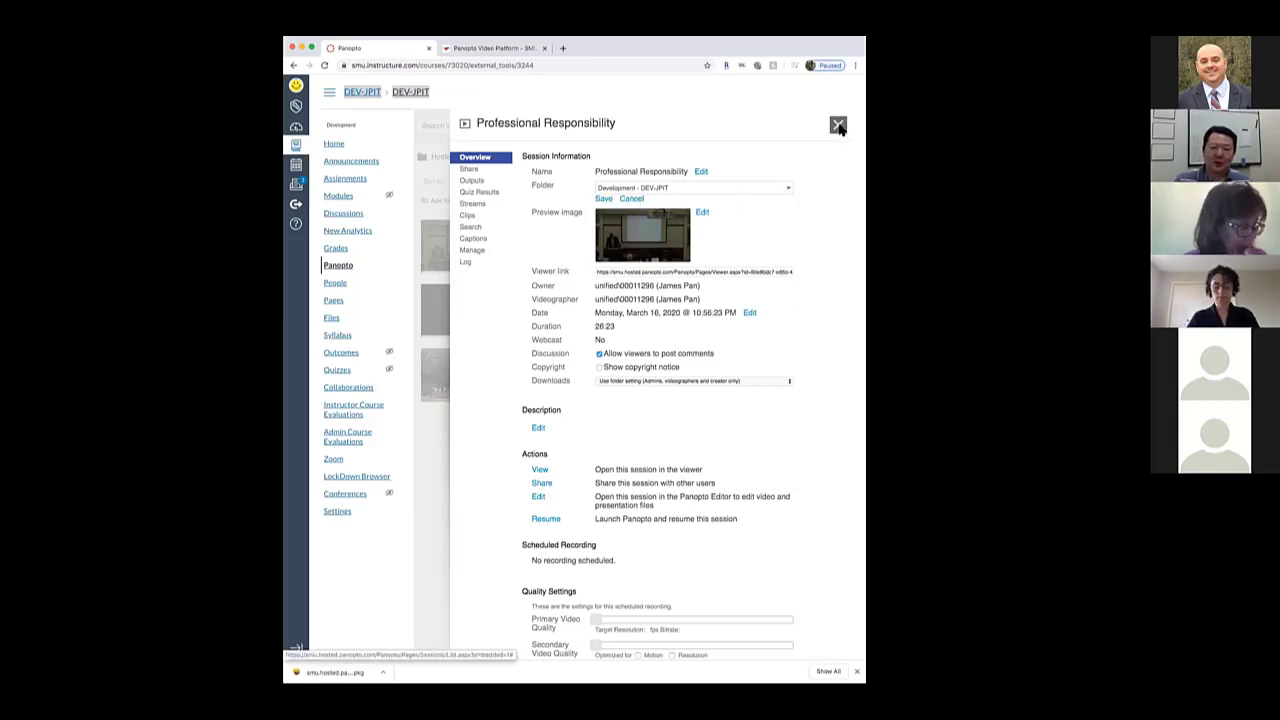
pyautogui.click(620, 124)
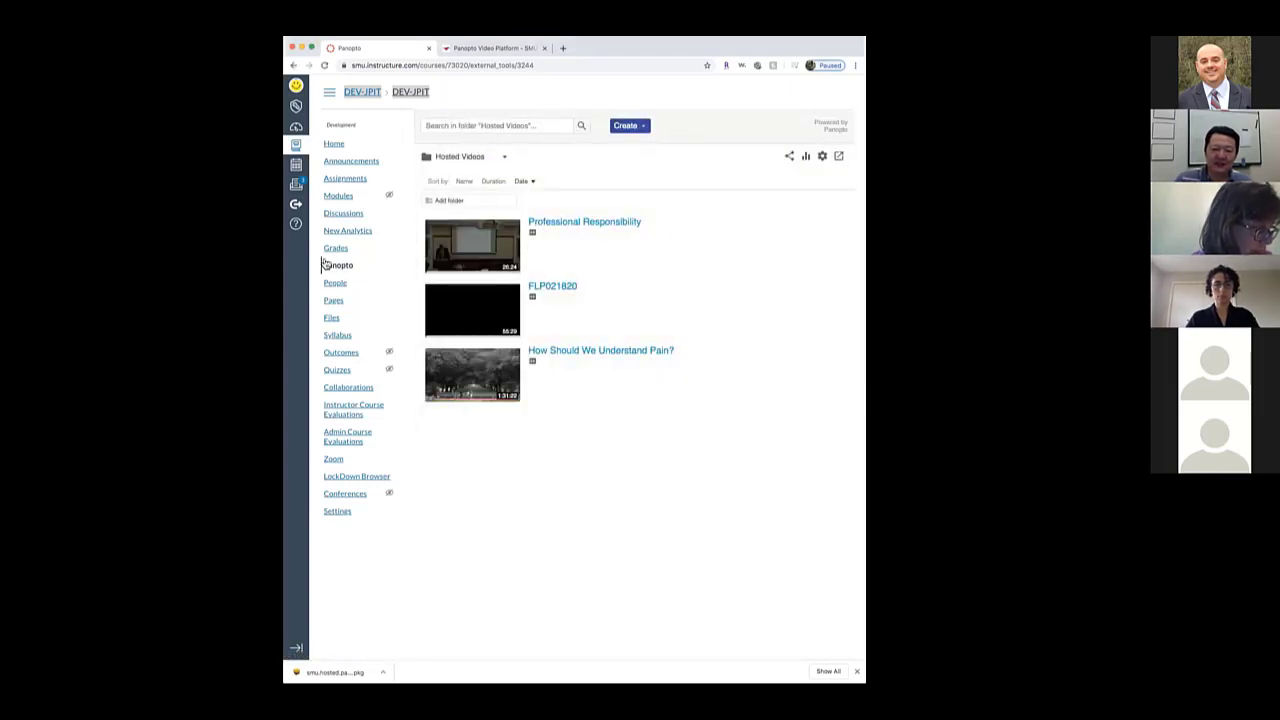
# Switch the Panopto folder view back to Development - DEV-JPIT
pyautogui.click(503, 157)
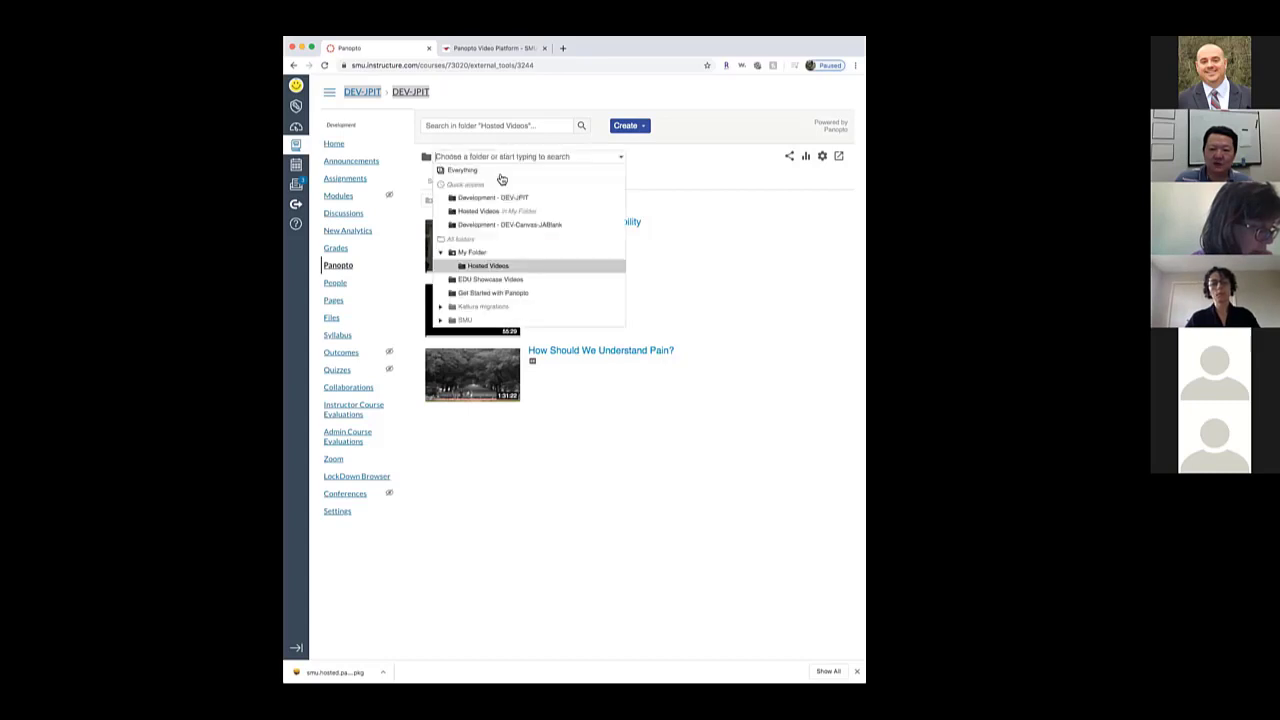
pyautogui.click(493, 197)
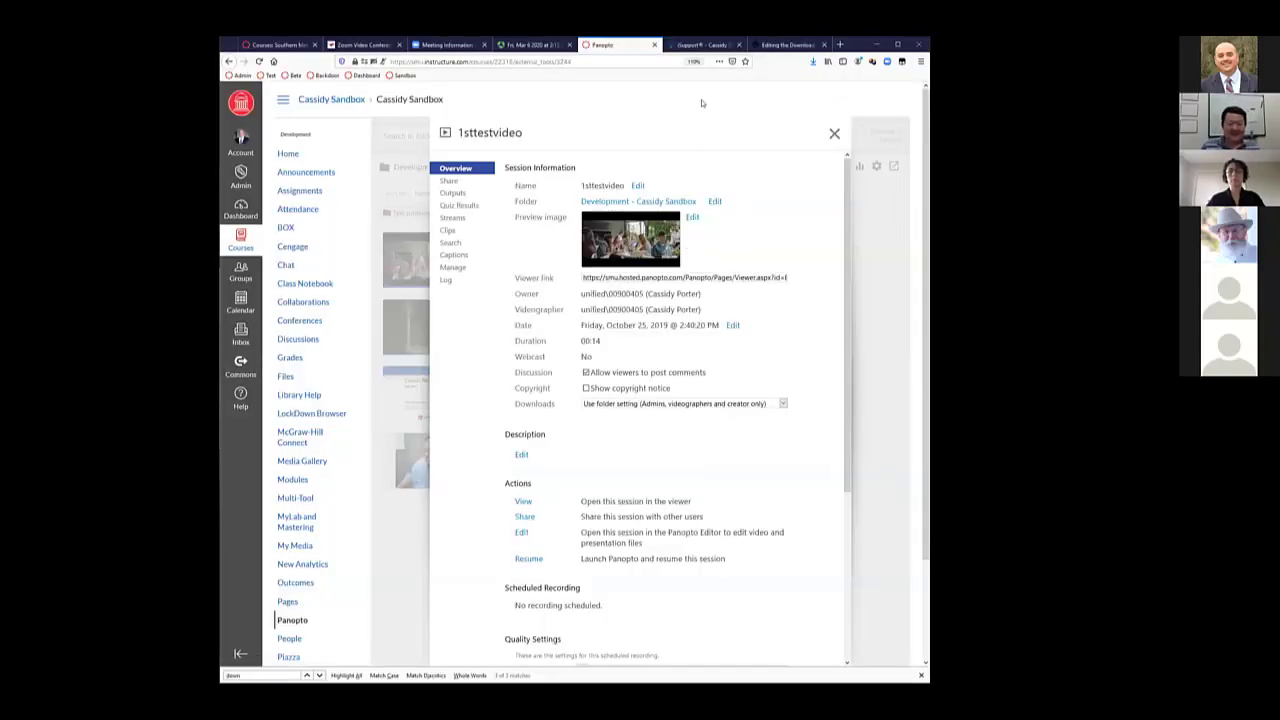
# Review 1sttestvideo's Downloads option, leave it on the folder setting, and close the settings
pyautogui.click(838, 135)
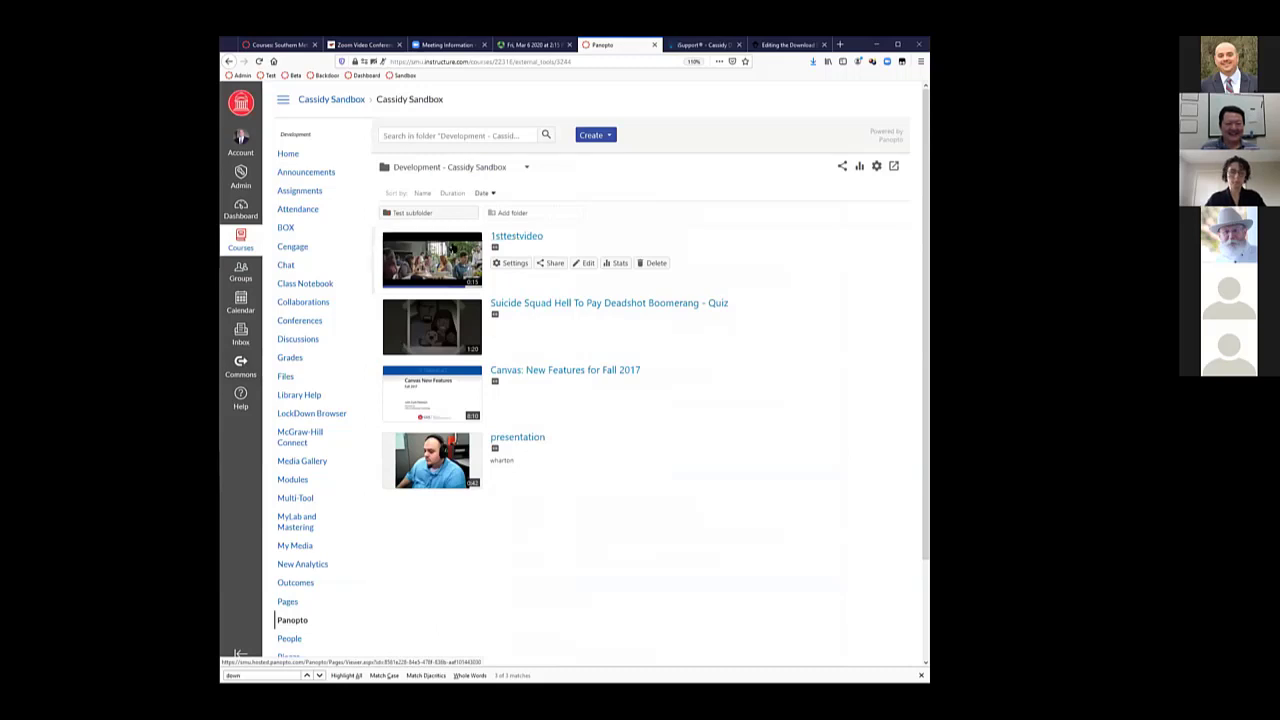
pyautogui.click(512, 264)
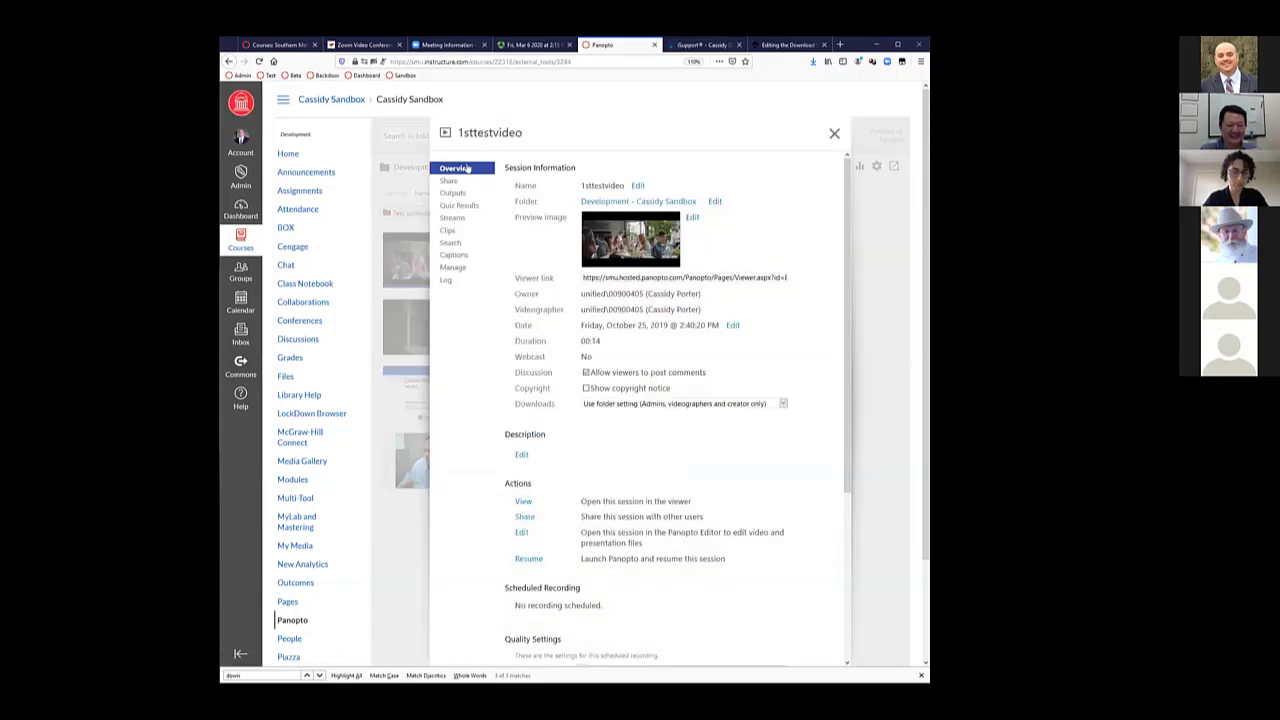
pyautogui.moveTo(516, 404); pyautogui.dragTo(556, 404)
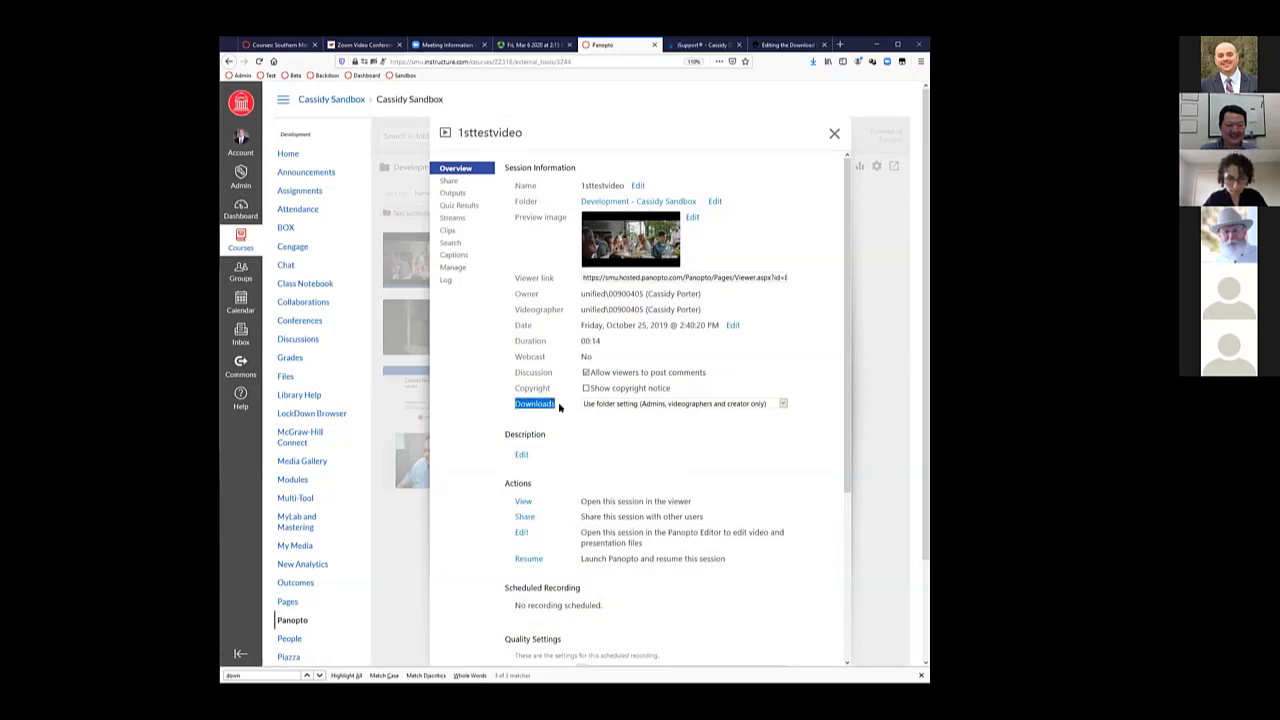
pyautogui.click(695, 404)
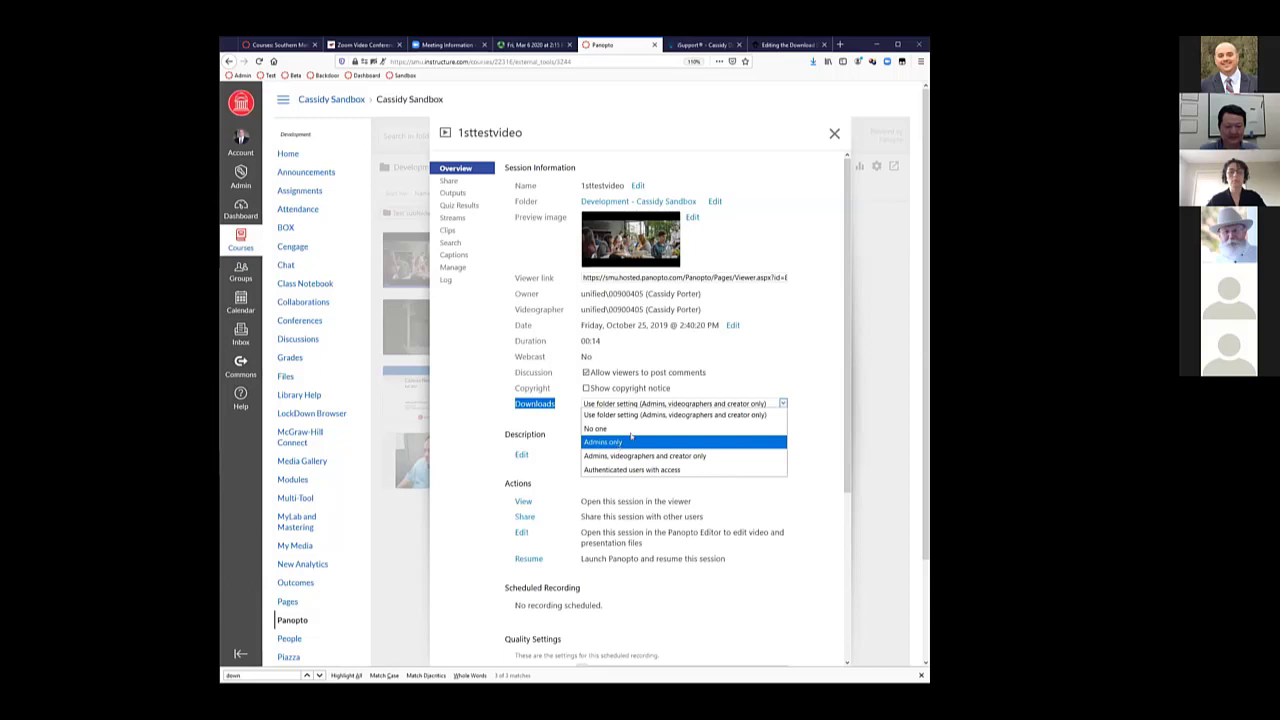
pyautogui.click(787, 340)
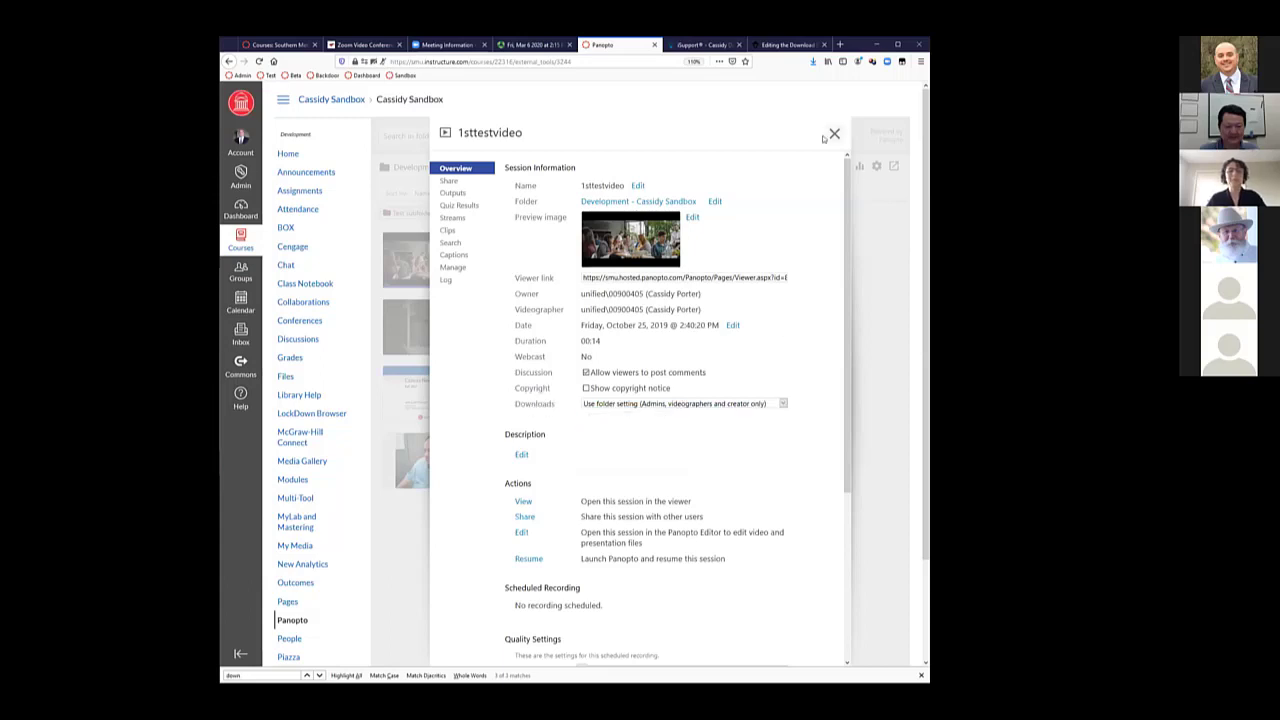
pyautogui.click(833, 136)
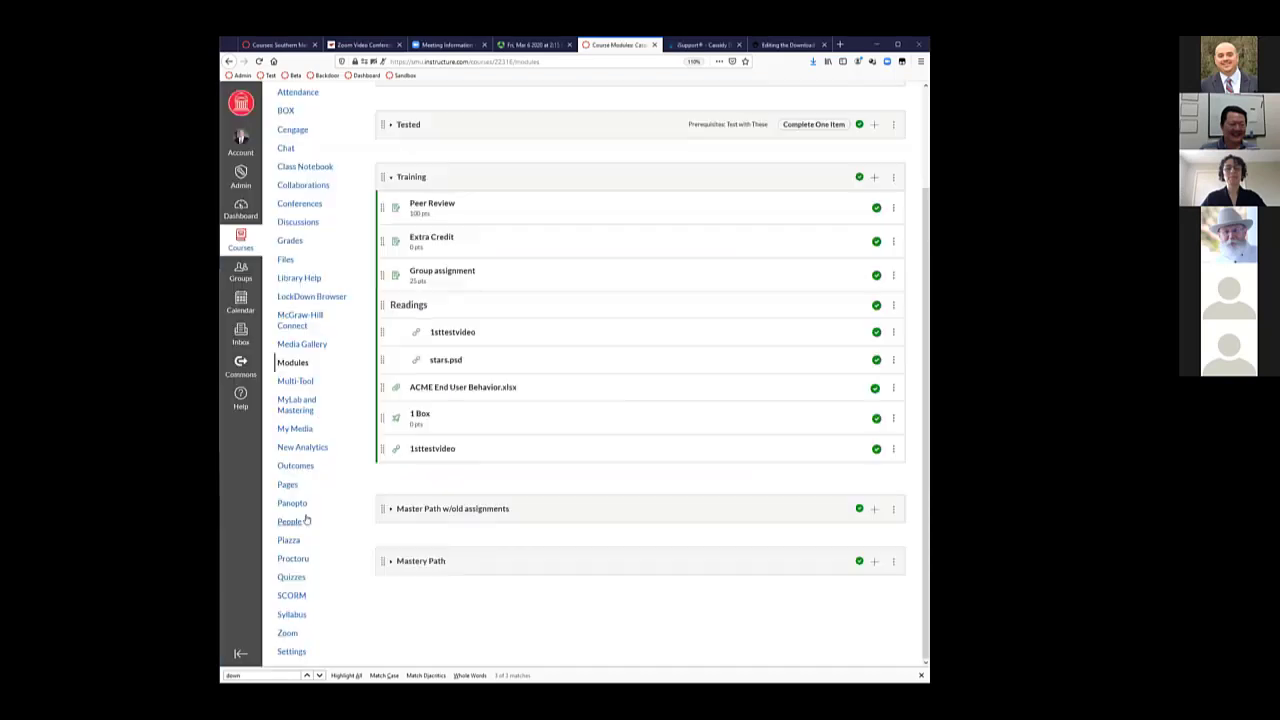
# On the Canvas Modules page, start adding an External Tool item to the Training module
pyautogui.click(292, 503)
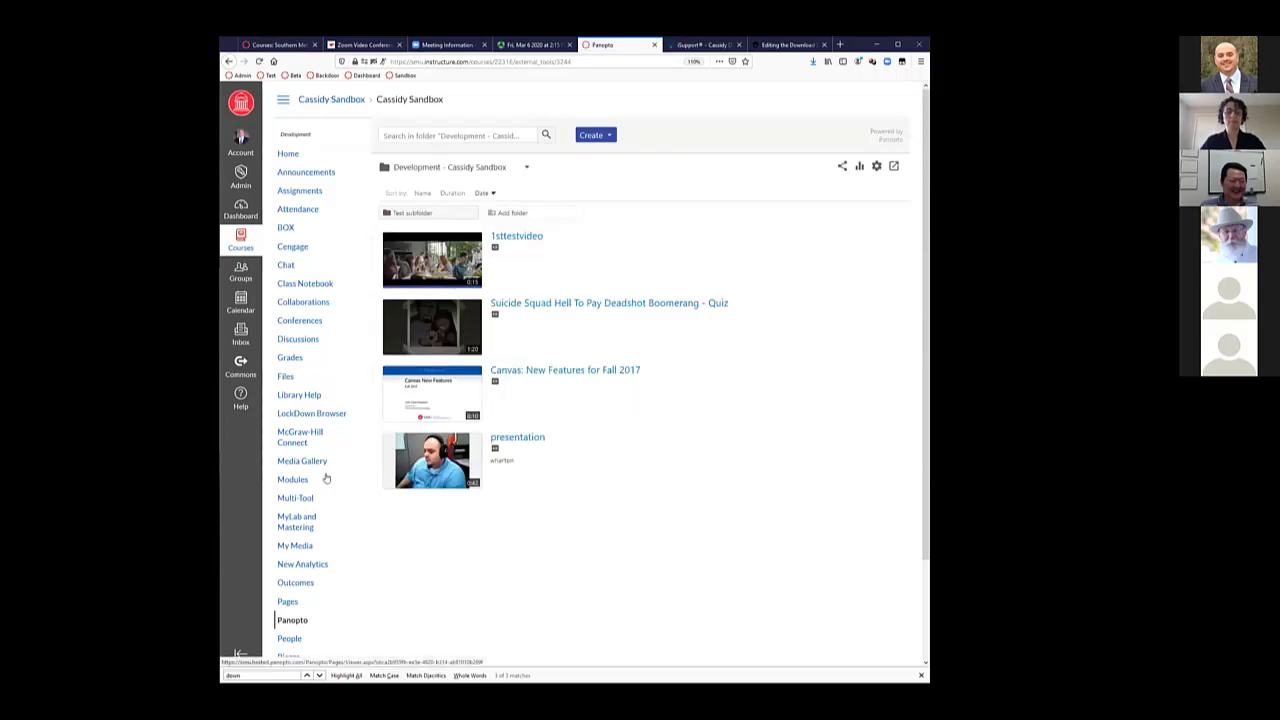
pyautogui.click(293, 479)
pyautogui.scroll(-2, 738, 346)
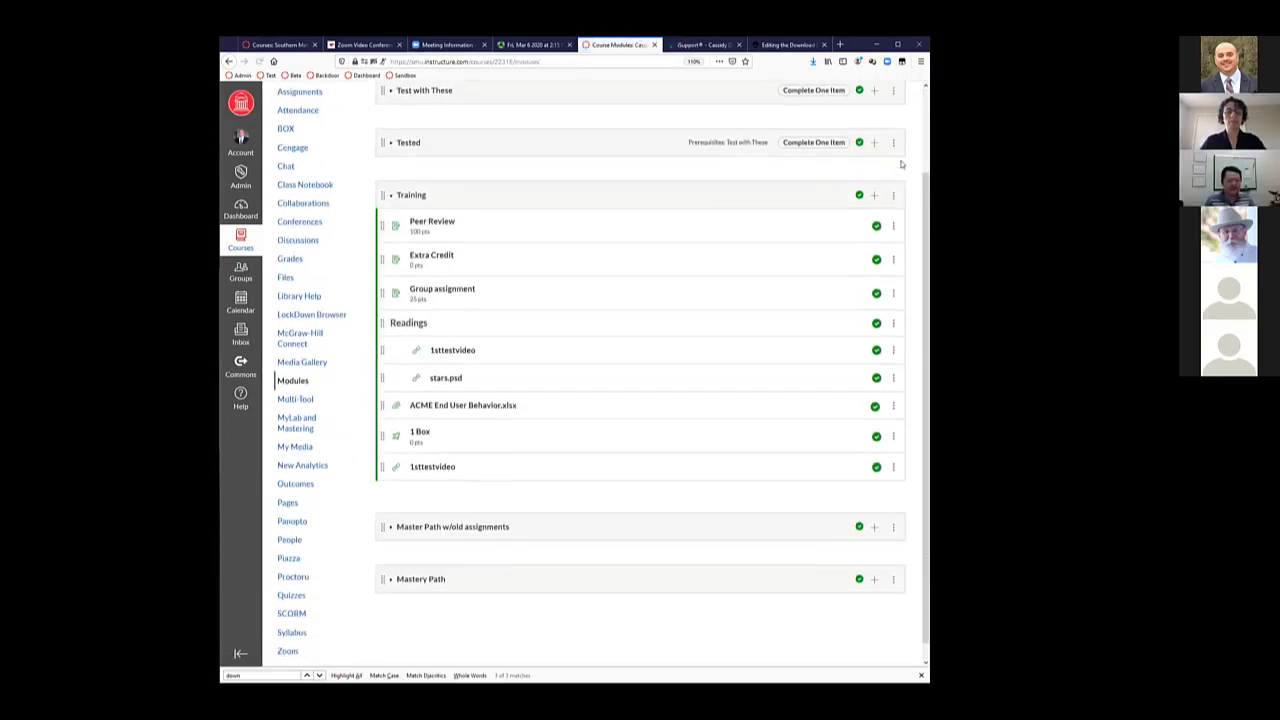
pyautogui.click(874, 177)
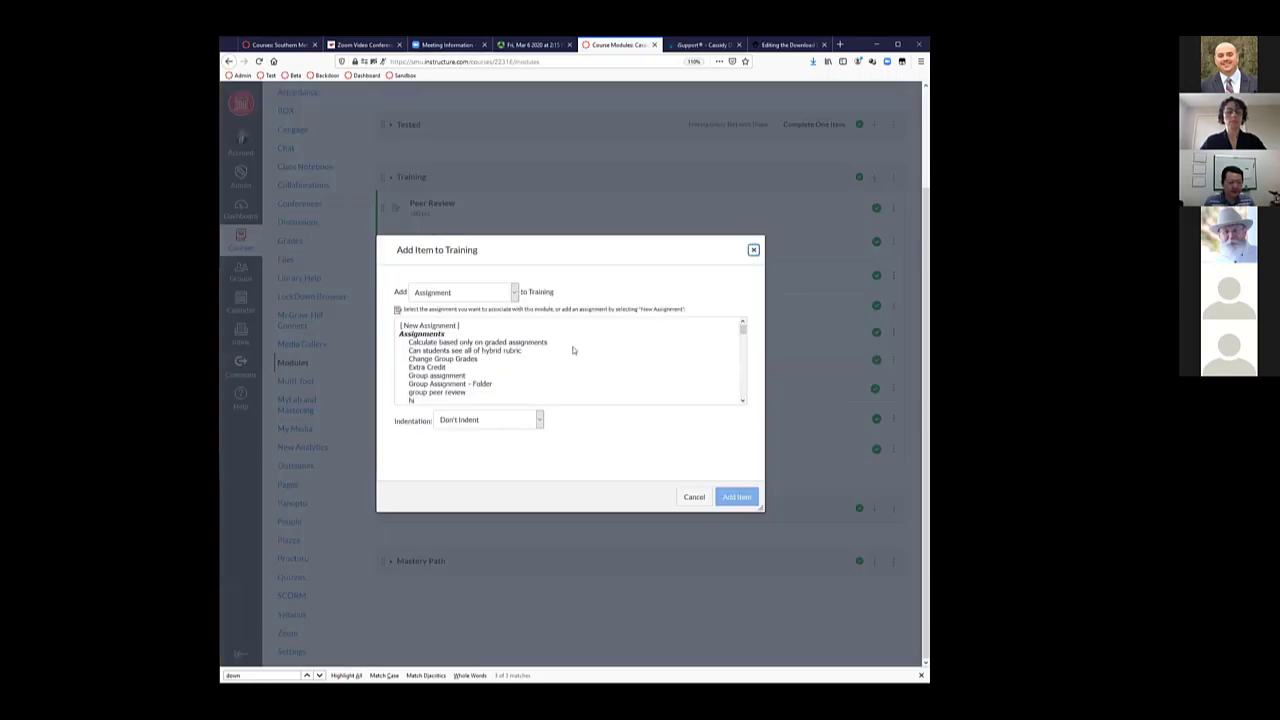
pyautogui.click(497, 302)
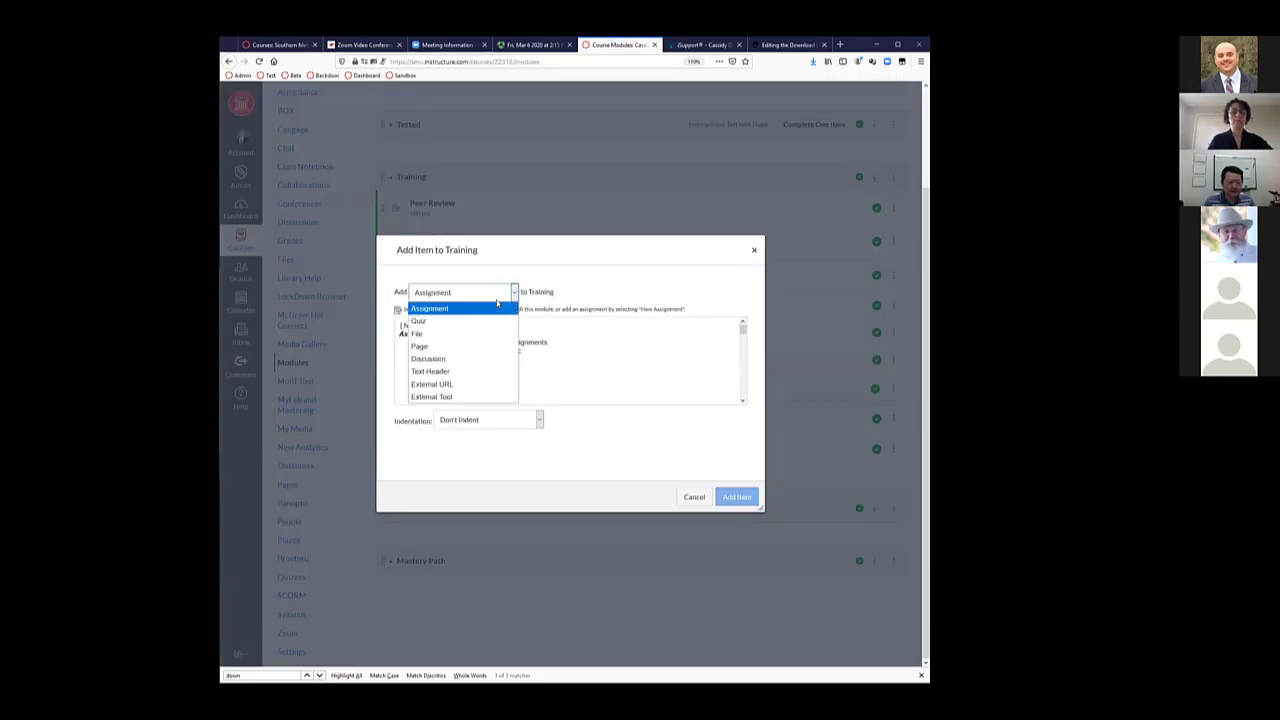
pyautogui.click(465, 396)
# Choose Panopto, insert the 1sttestvideo recording, and add it as the item
pyautogui.scroll(-5, 501, 366)
pyautogui.scroll(-3, 501, 366)
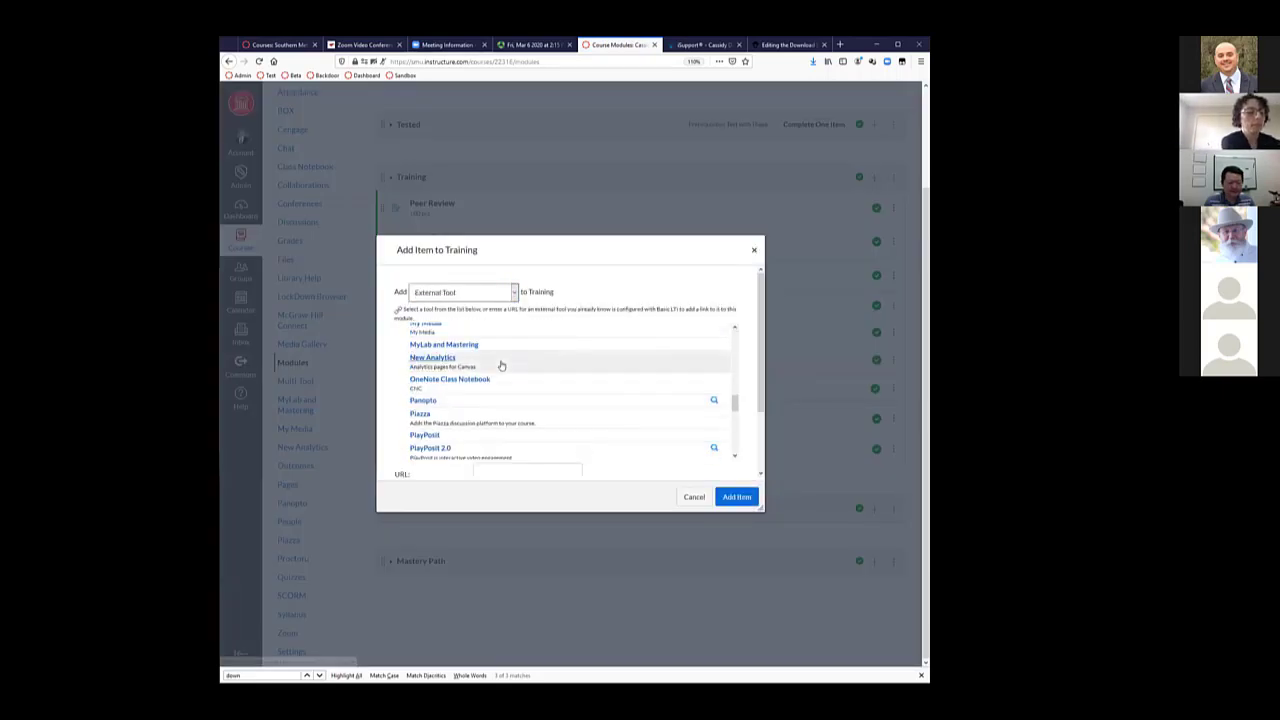
pyautogui.click(464, 402)
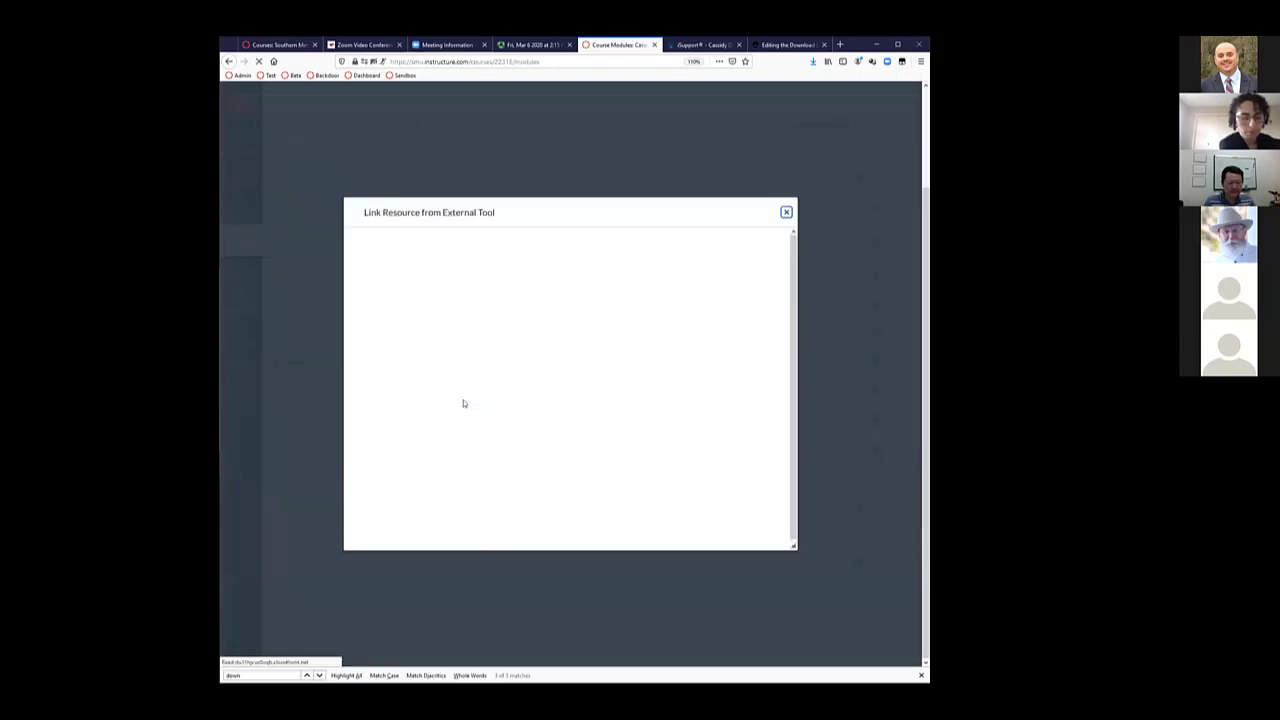
pyautogui.scroll(-2, 530, 384)
pyautogui.scroll(2, 530, 384)
pyautogui.scroll(-1, 530, 384)
pyautogui.scroll(1, 530, 384)
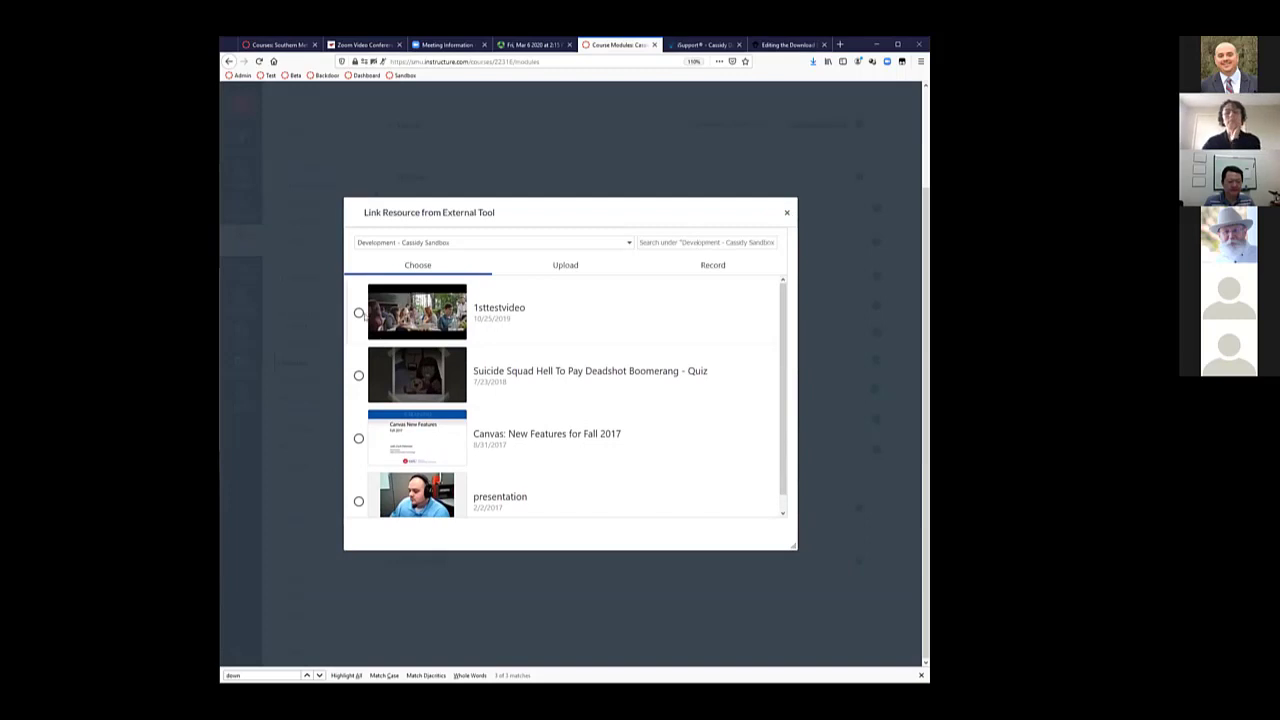
pyautogui.click(359, 313)
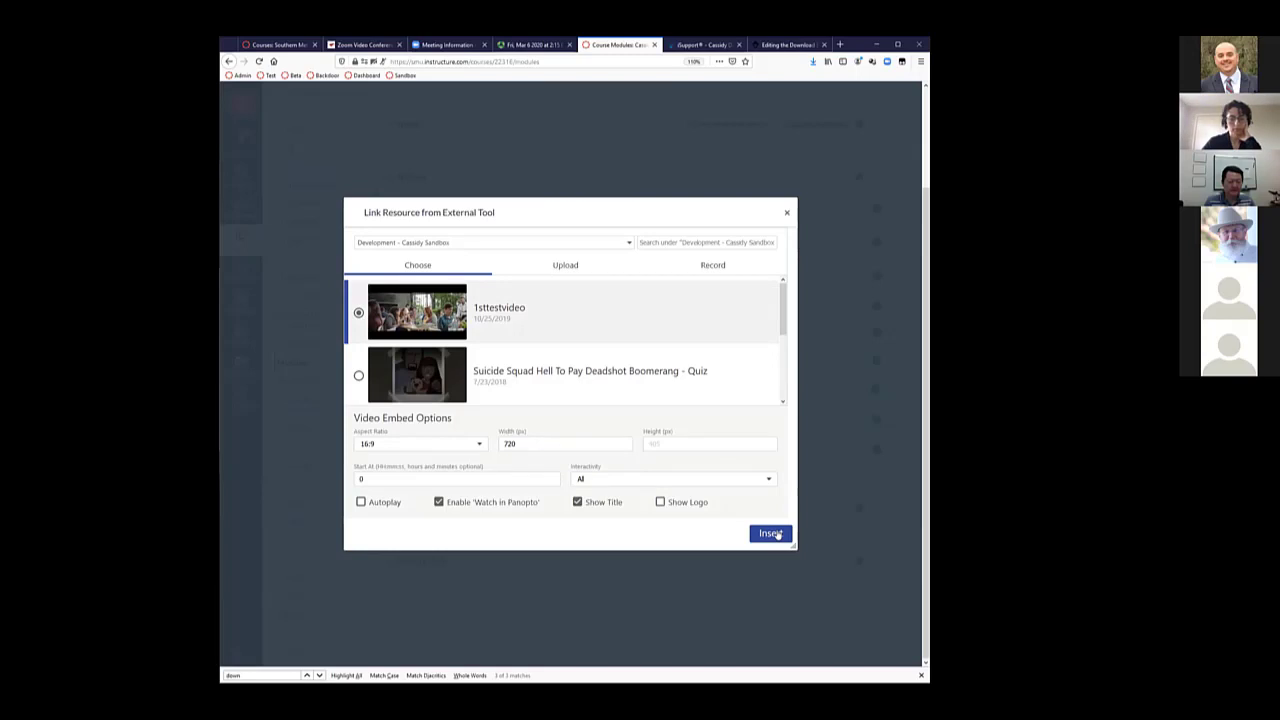
pyautogui.click(772, 534)
pyautogui.click(735, 496)
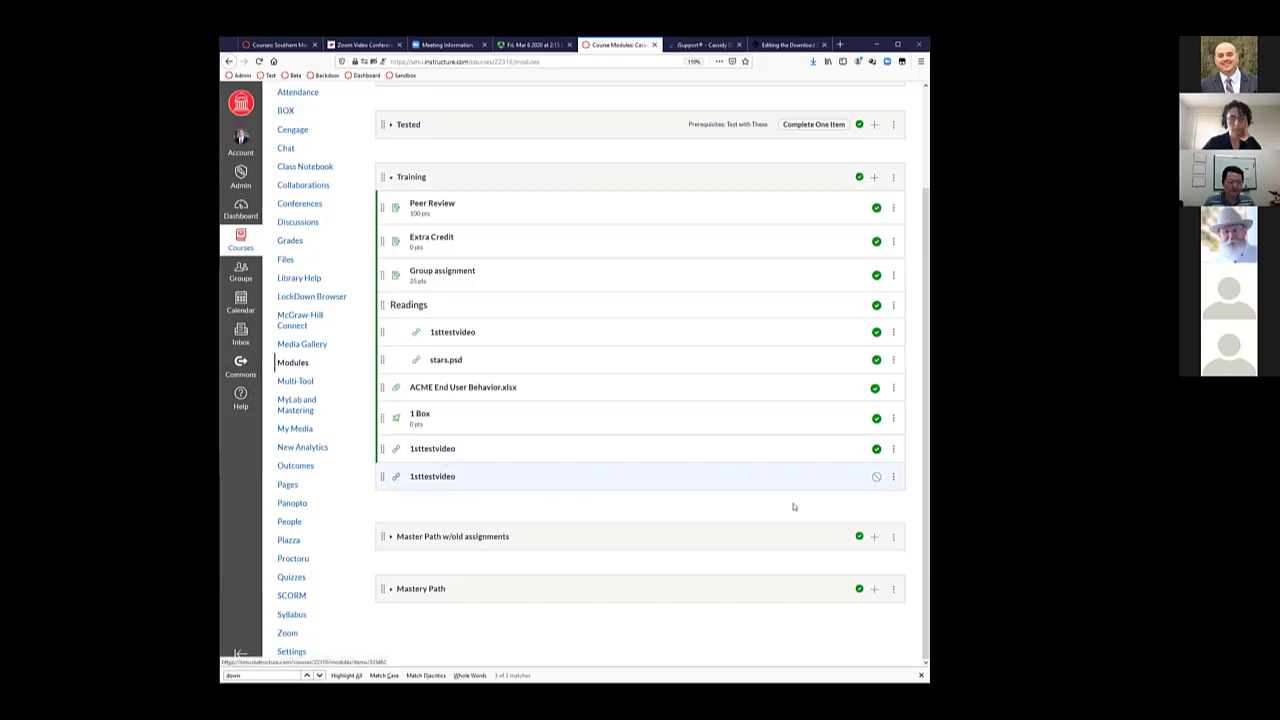
# Publish the 1sttestvideo item, open it, and try the player's Table of Contents and Search panels
pyautogui.click(875, 478)
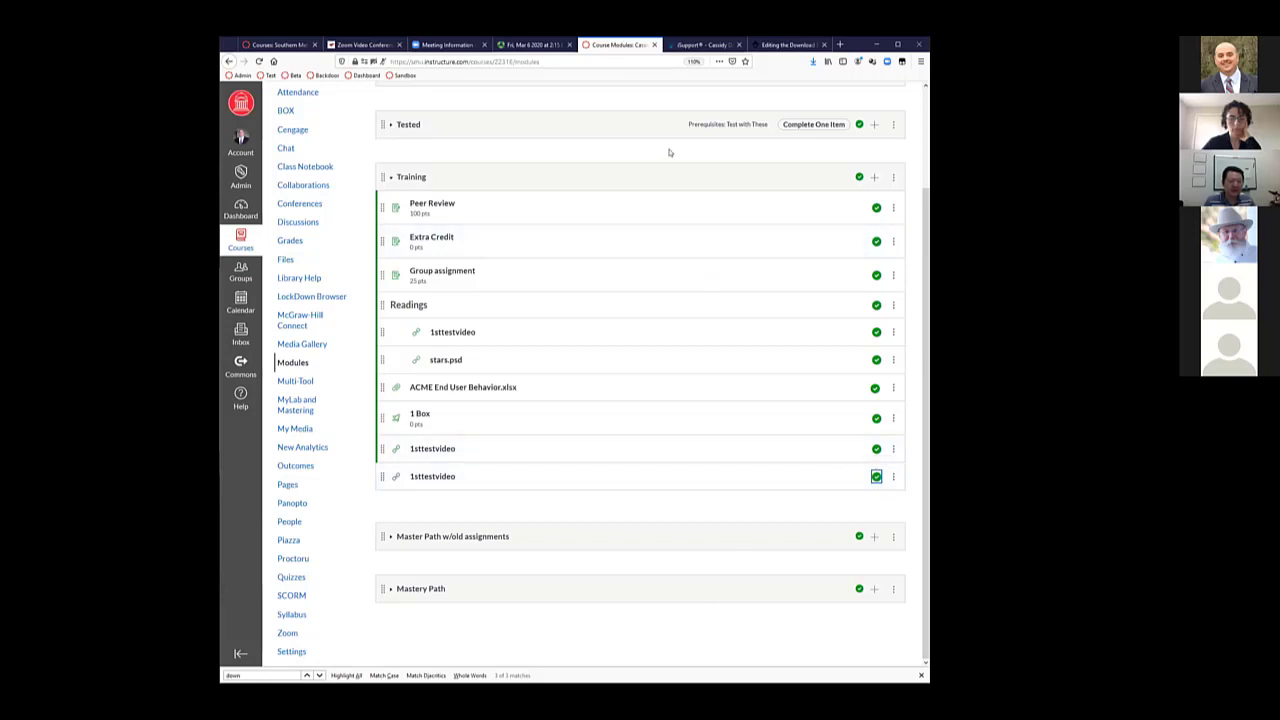
pyautogui.click(437, 449)
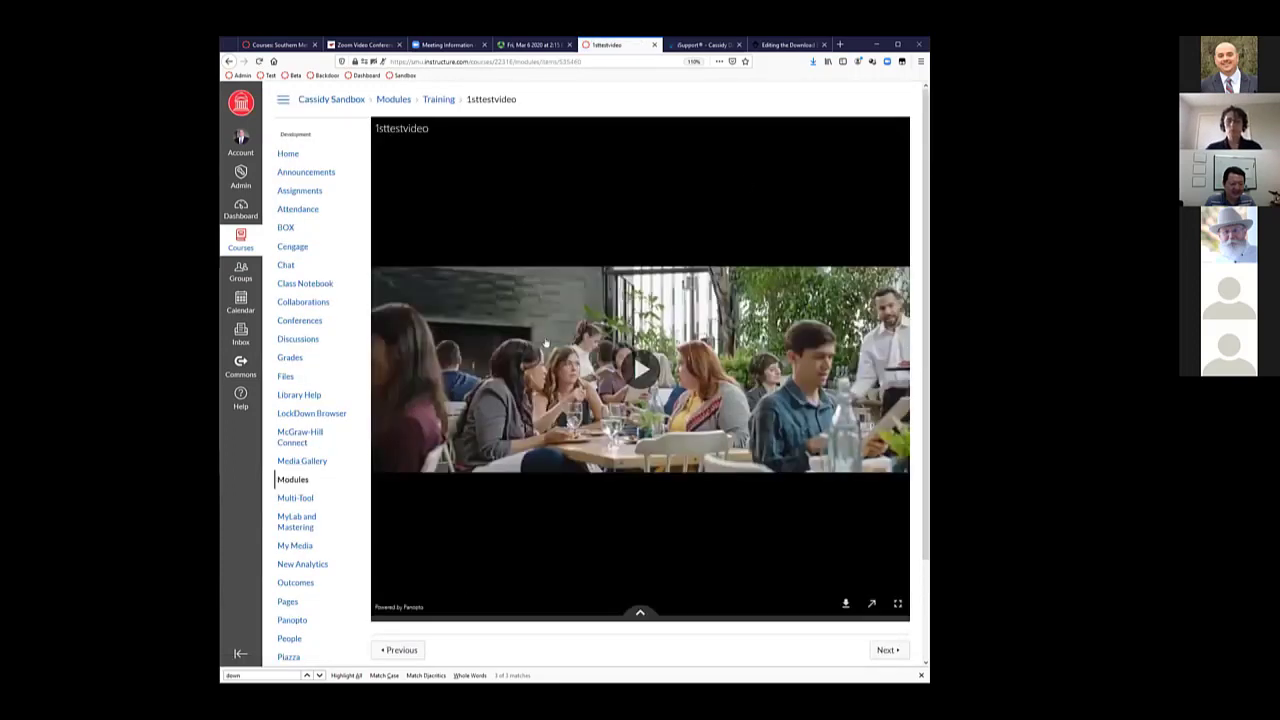
pyautogui.click(640, 614)
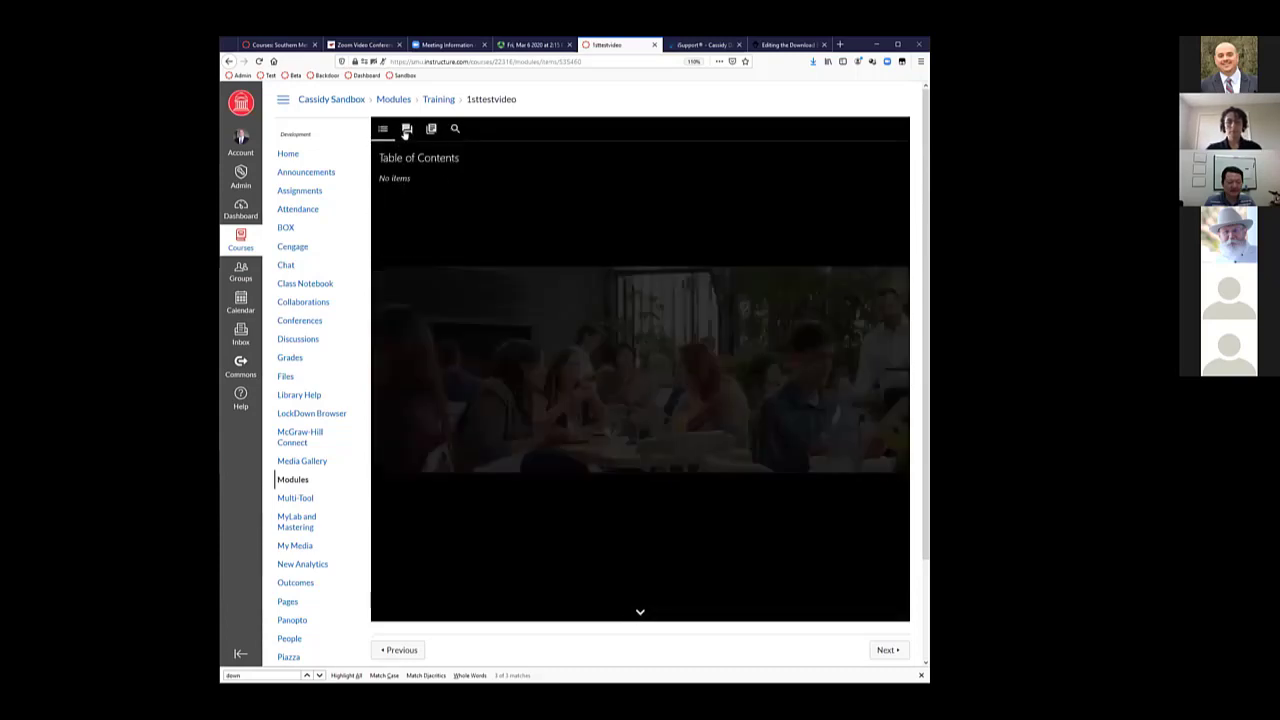
pyautogui.click(455, 129)
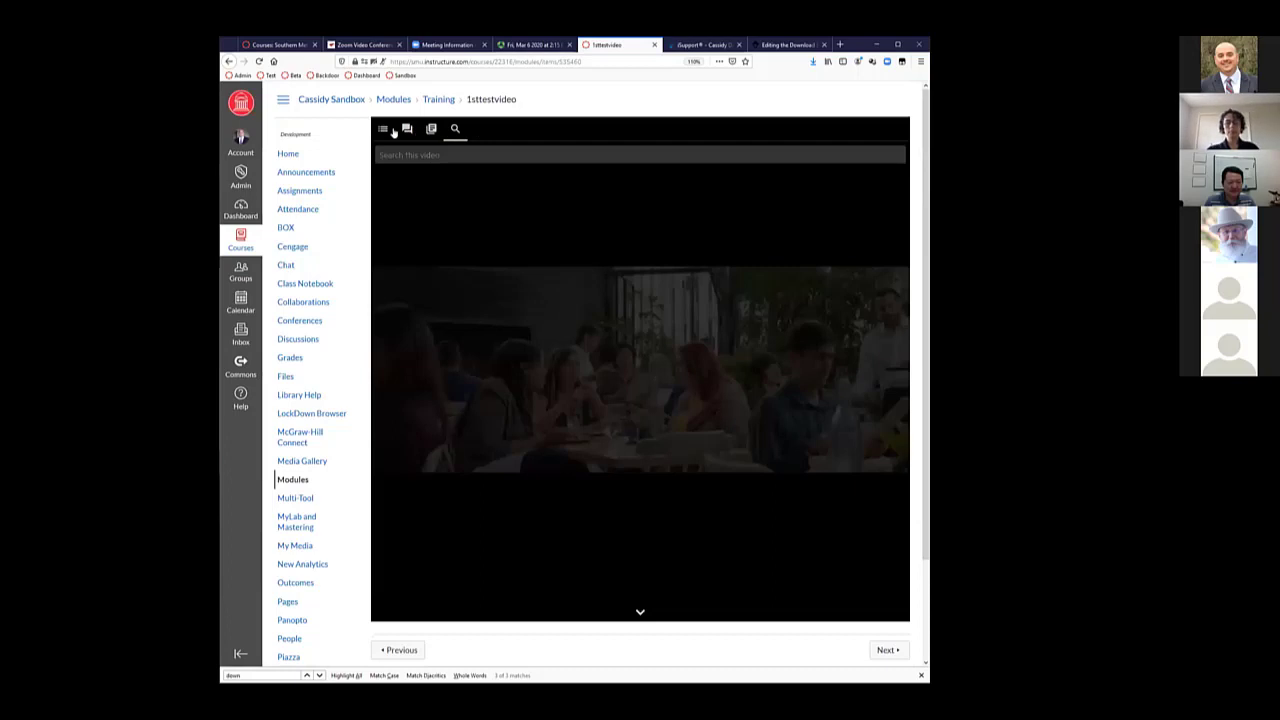
pyautogui.click(393, 131)
pyautogui.click(638, 613)
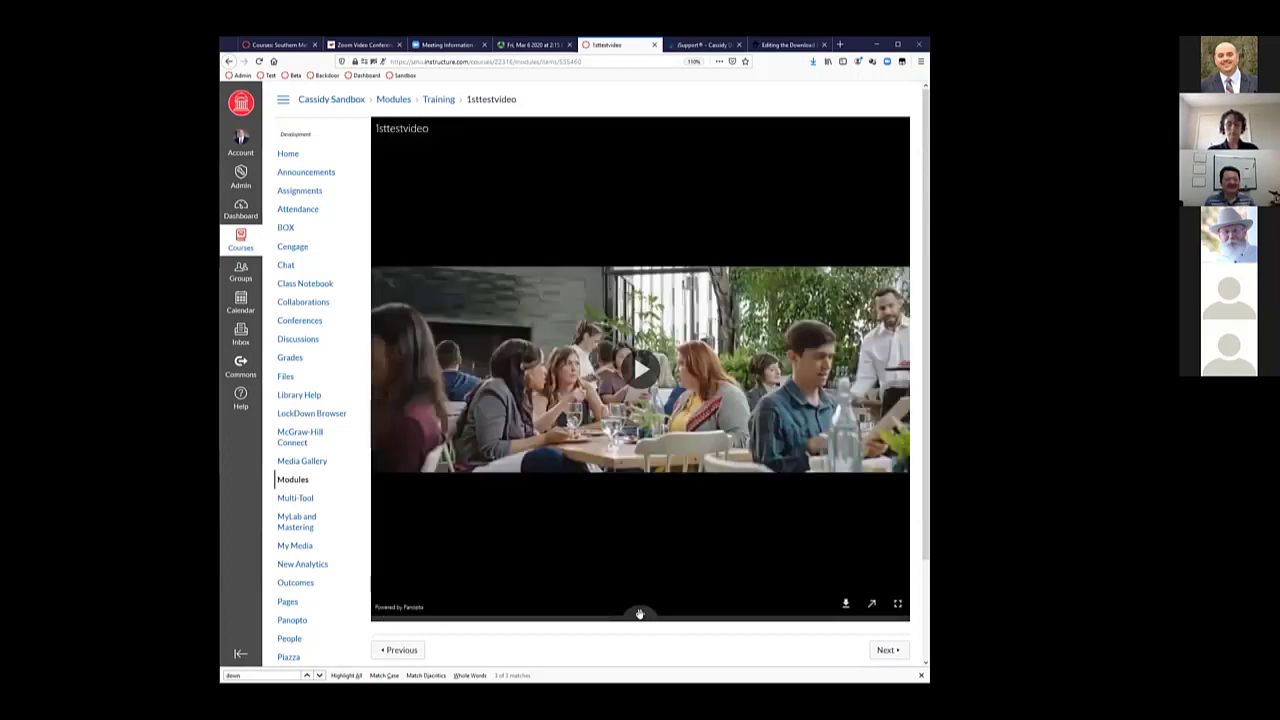